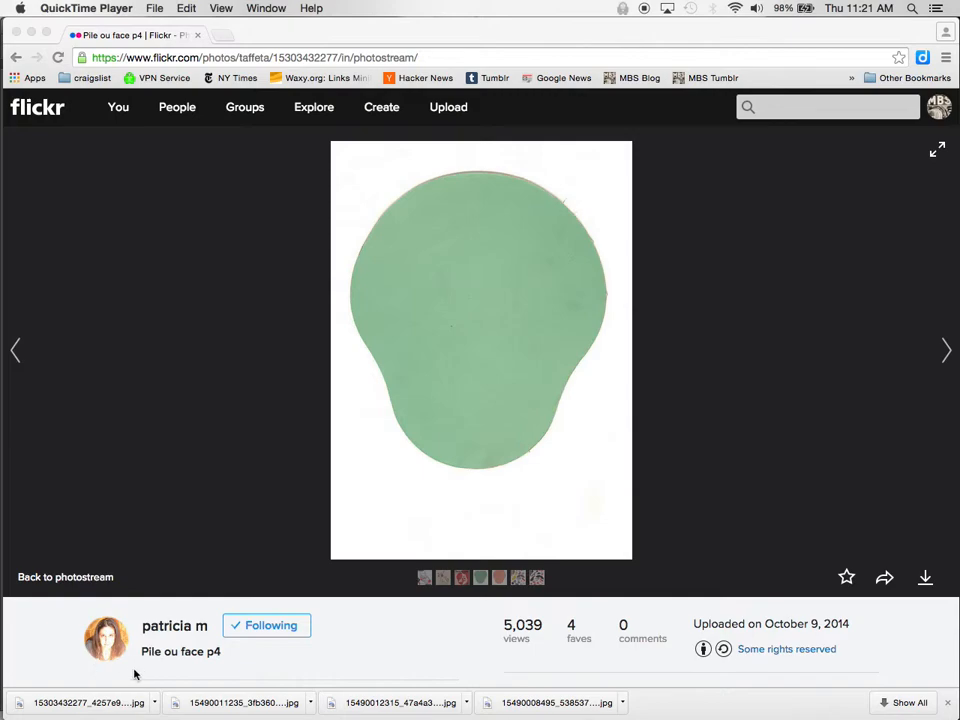
# - Look through the Pile ou face scans in the Flickr photostream, up to the sheet of model faces
pyautogui.click(754, 339)
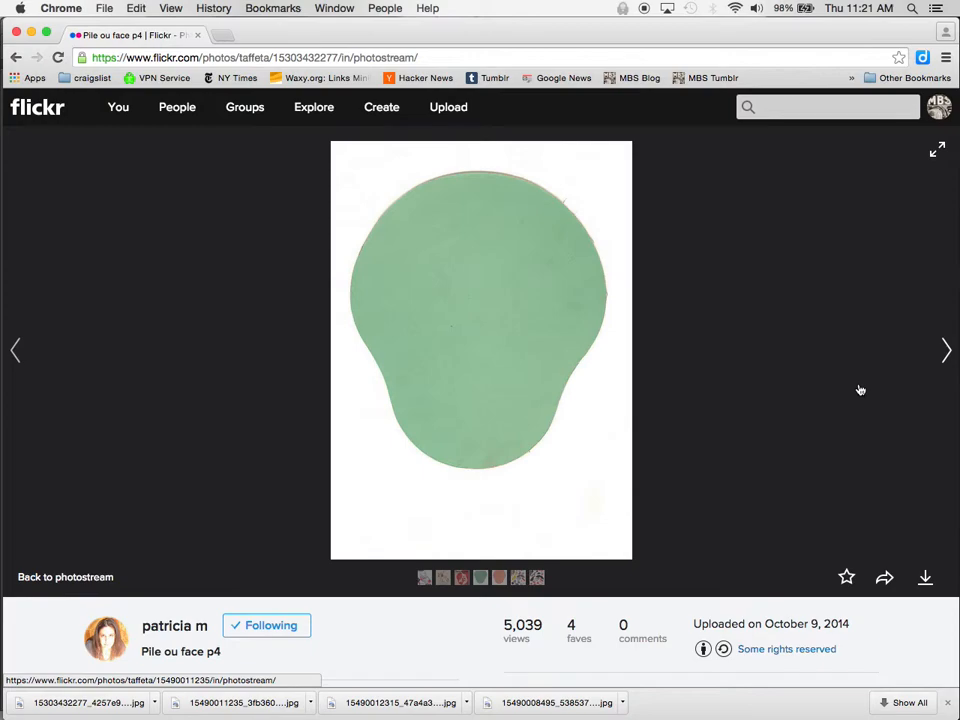
pyautogui.click(944, 350)
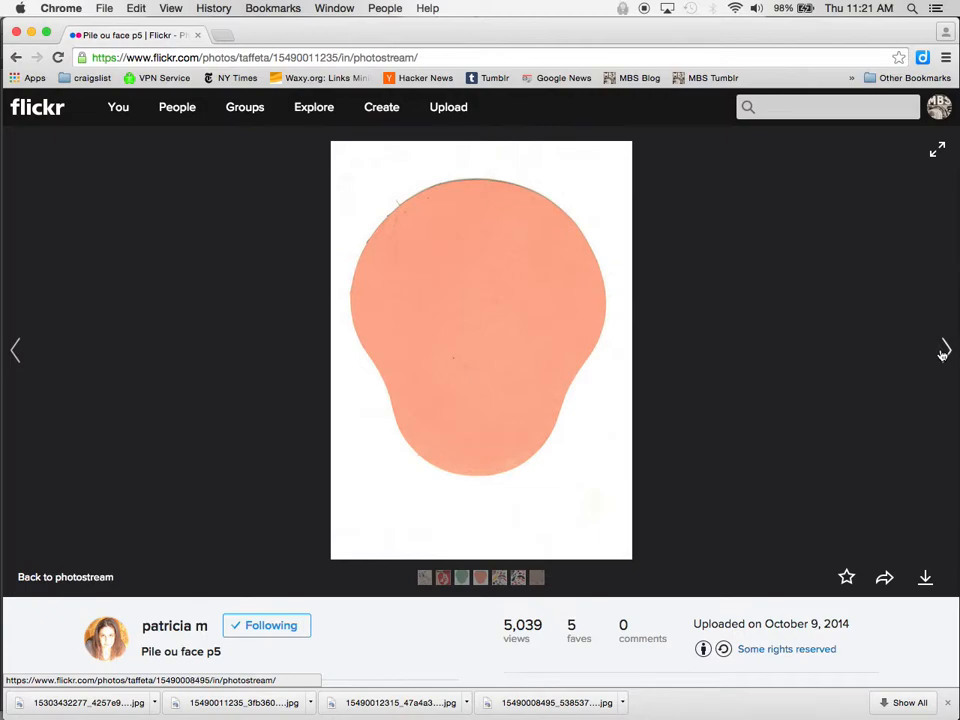
pyautogui.click(943, 352)
pyautogui.click(943, 352)
pyautogui.click(943, 352)
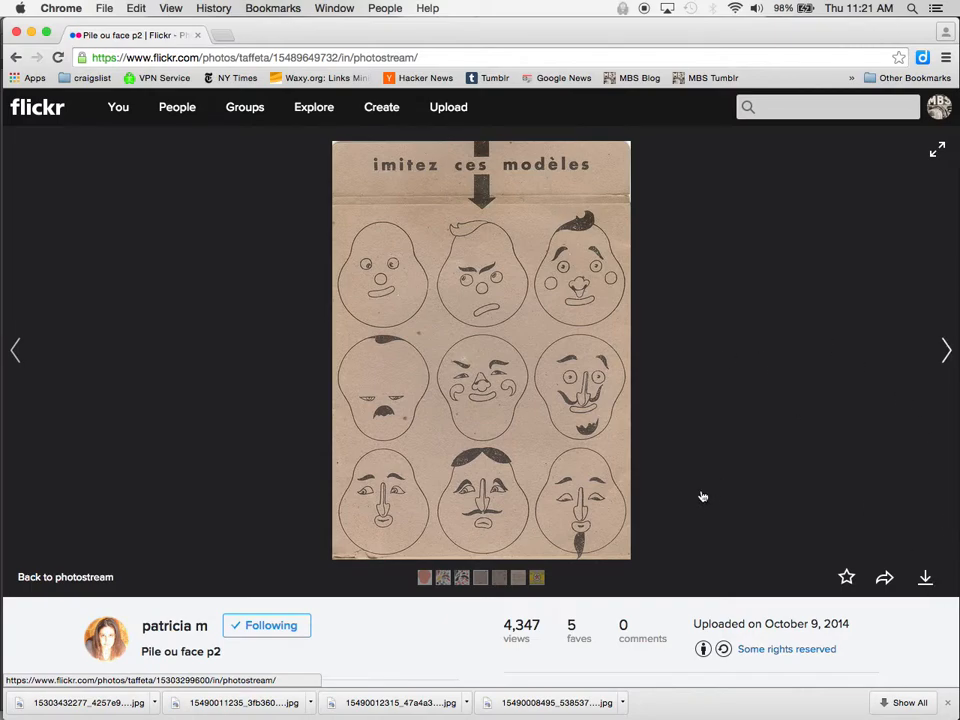
# - Switch to Photoshop and start the Load Files into Stack script
pyautogui.press('super+Tab')
pyautogui.press('super+Tab')
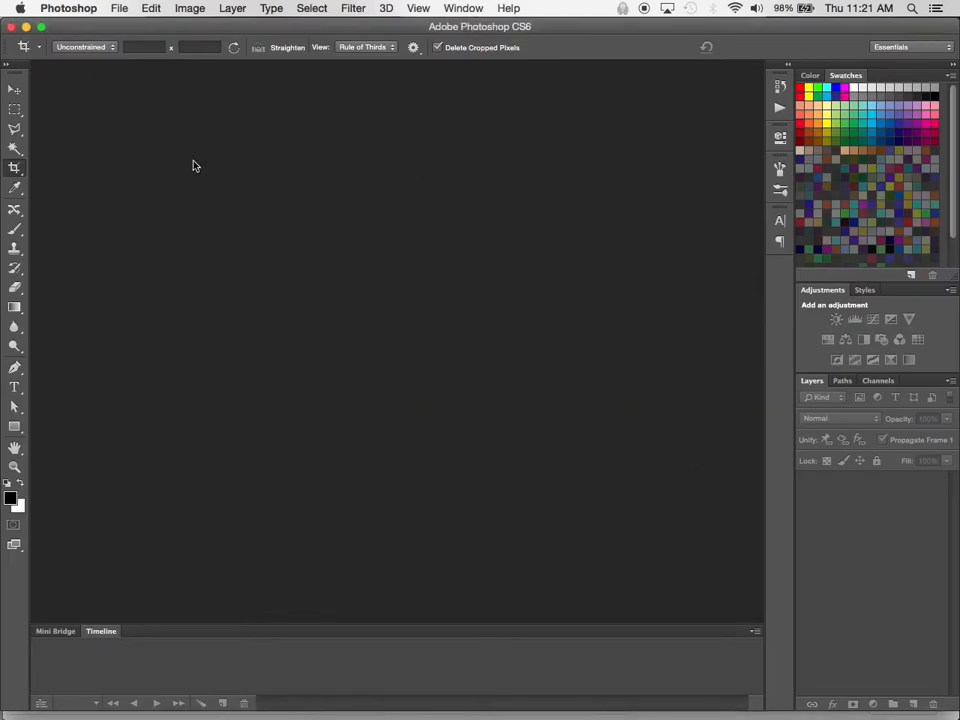
pyautogui.click(120, 9)
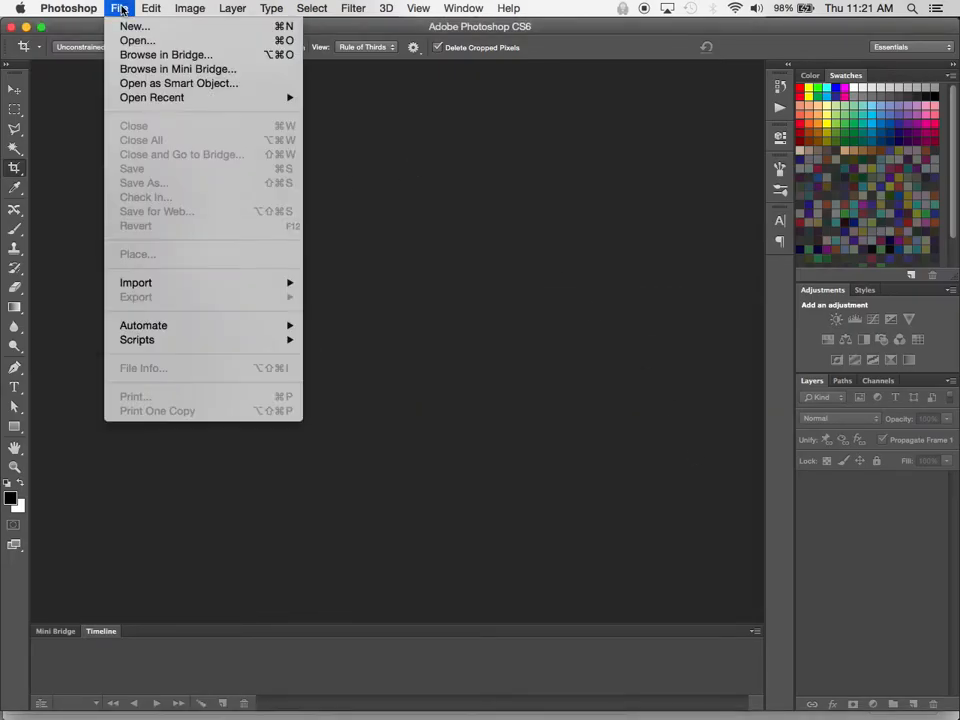
pyautogui.moveTo(138, 341)
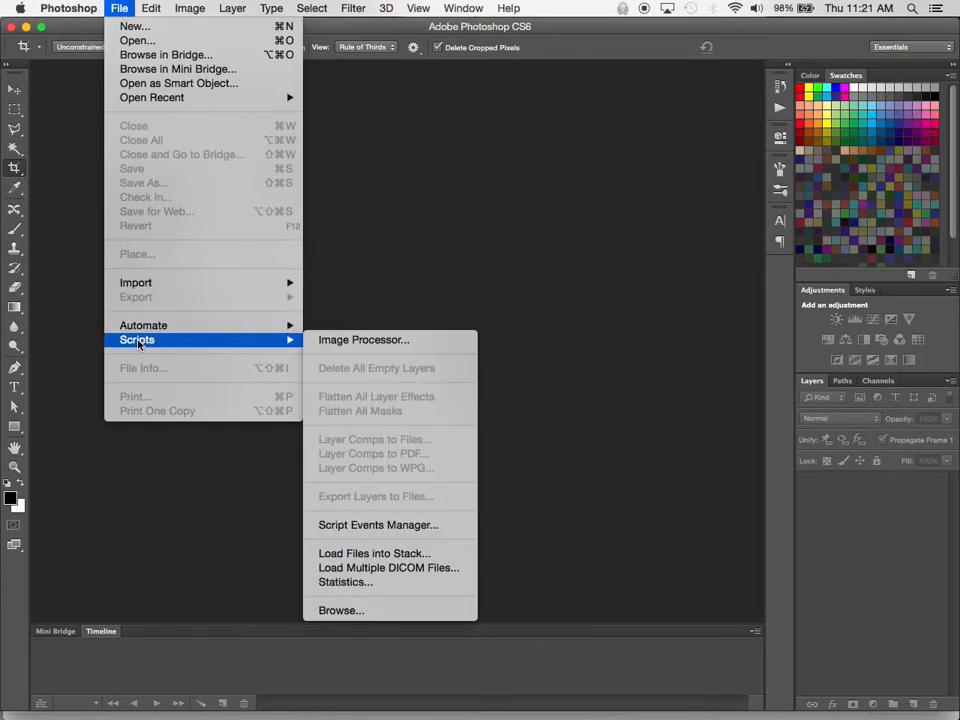
pyautogui.click(387, 553)
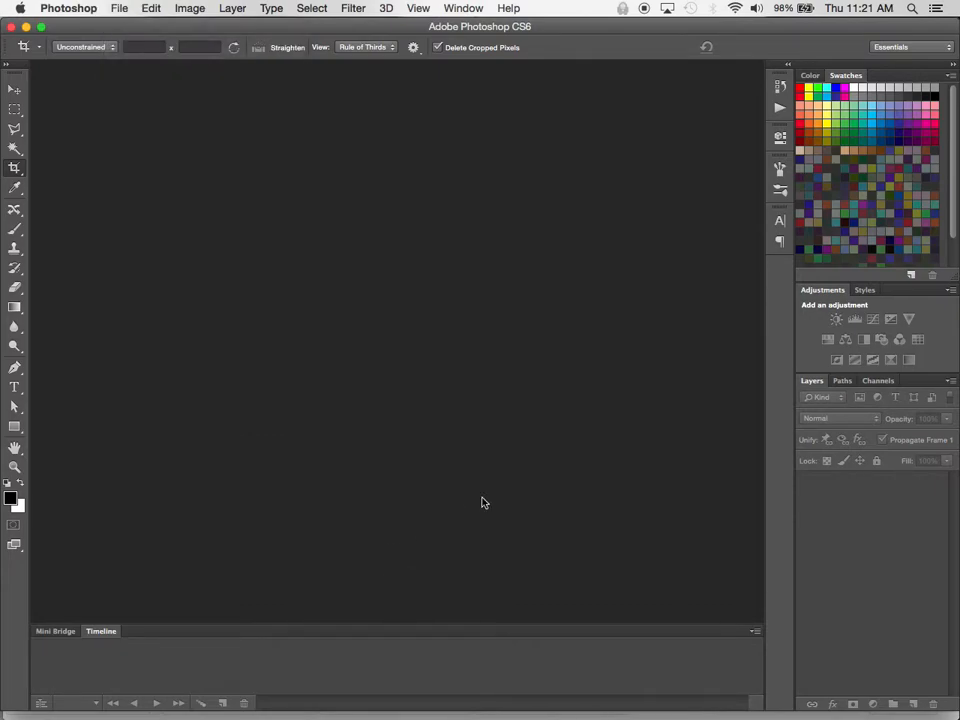
# - Load the four JPG scans dated today in the Downloads folder as layers of one new document
pyautogui.click(543, 140)
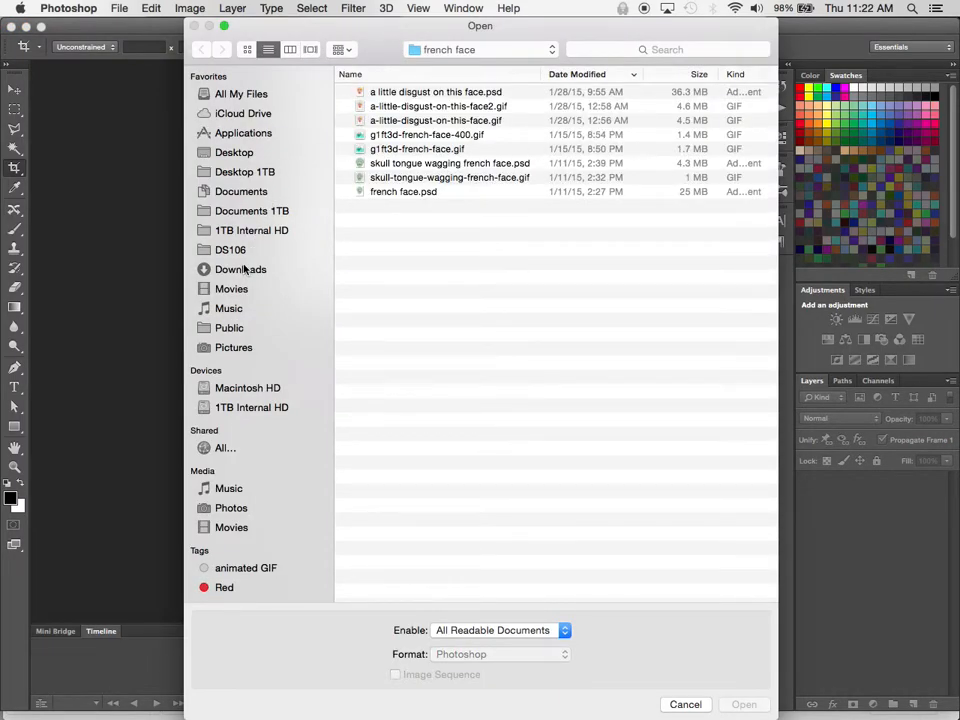
pyautogui.click(245, 269)
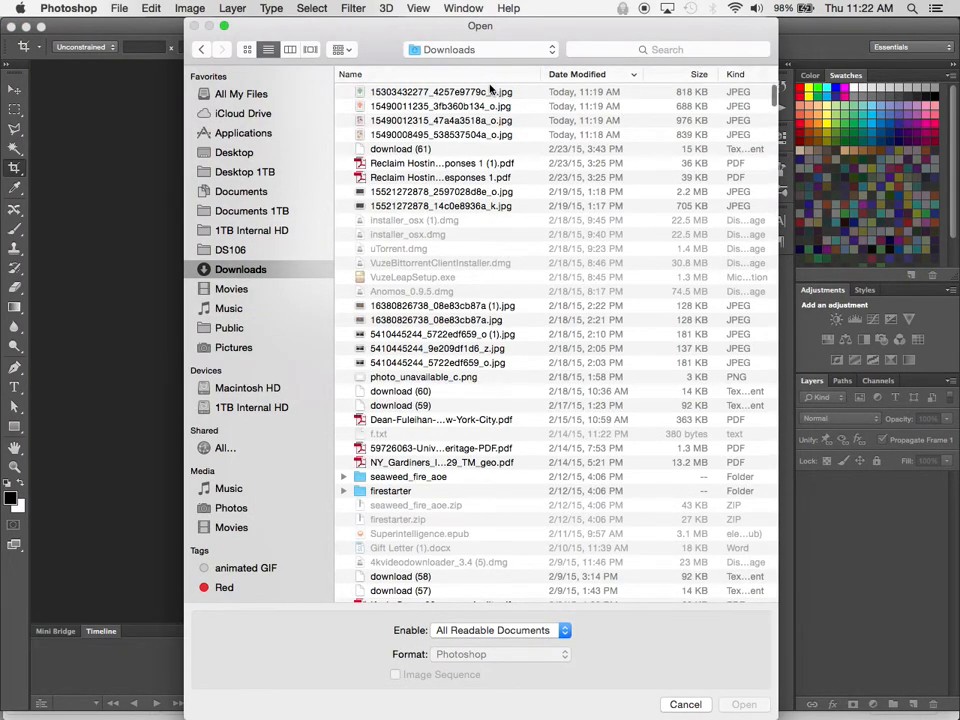
pyautogui.click(490, 91)
pyautogui.hotkey('shift', 'Down')
pyautogui.hotkey('shift', 'Down')
pyautogui.hotkey('shift', 'Down')
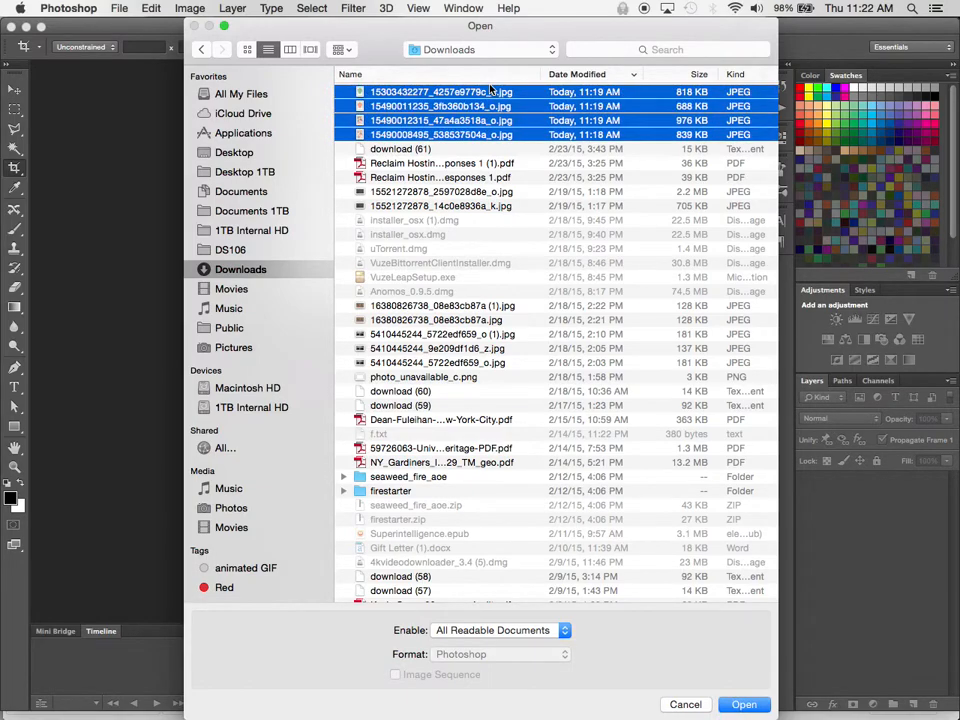
pyautogui.press('Return')
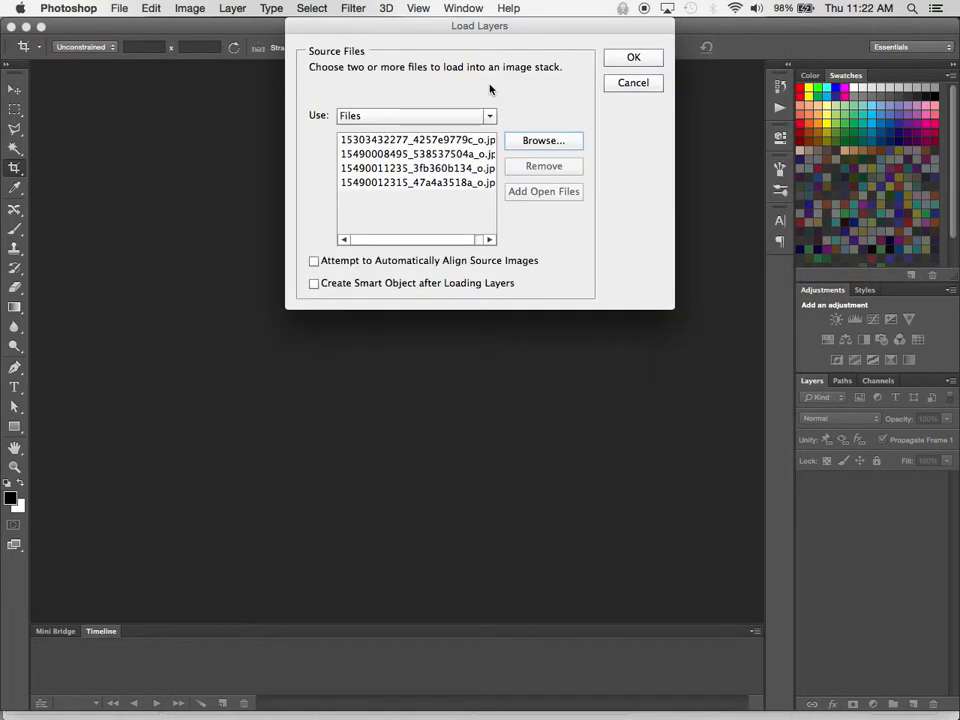
pyautogui.click(623, 58)
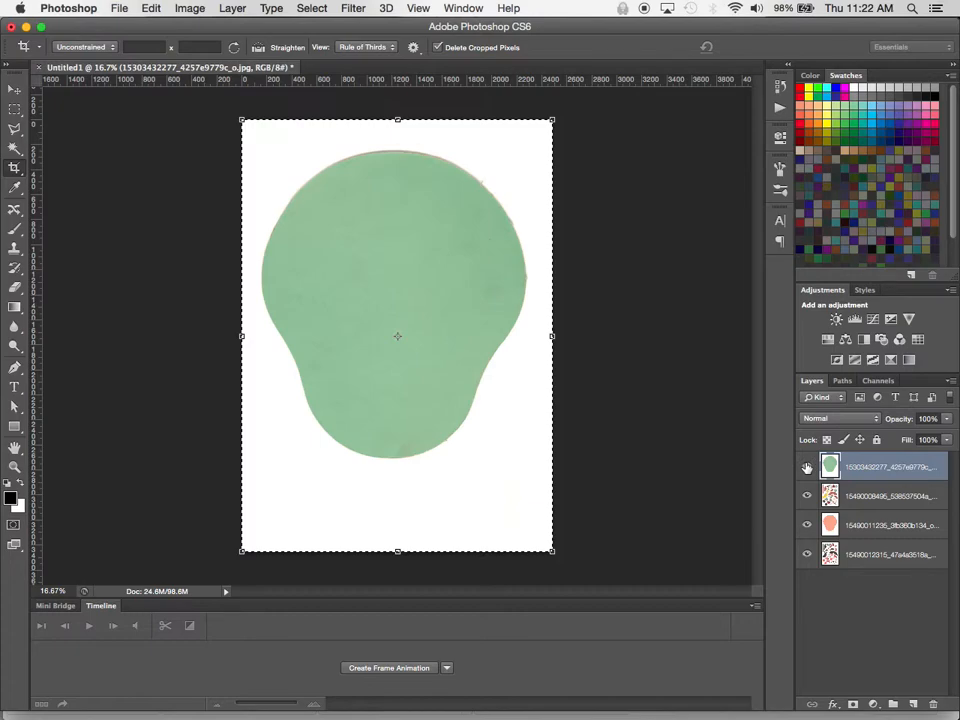
pyautogui.click(807, 496)
pyautogui.click(806, 467)
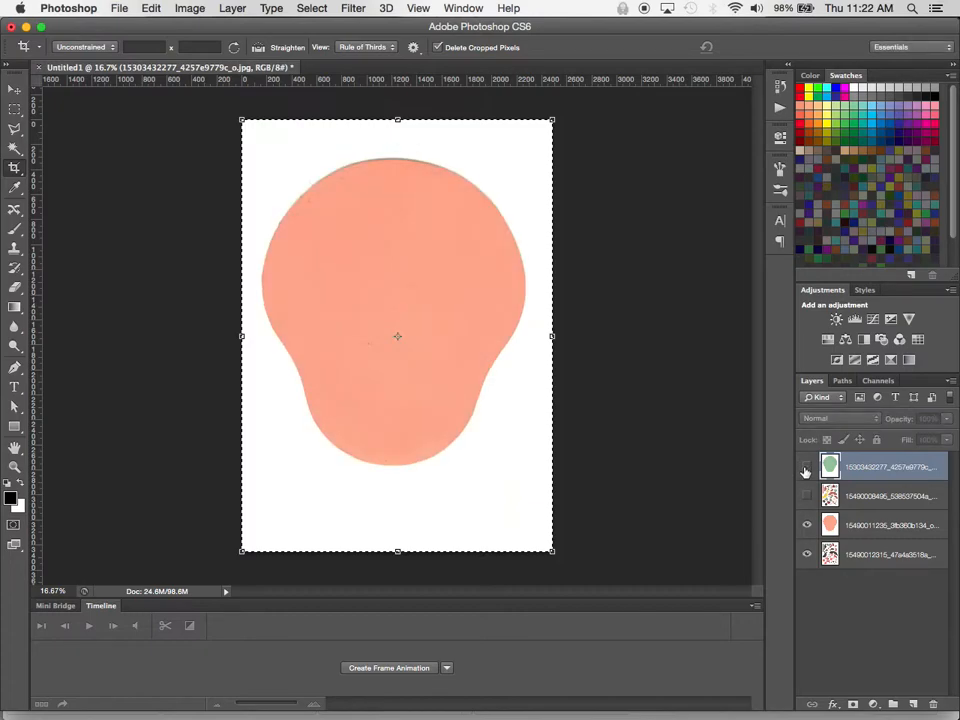
pyautogui.click(806, 467)
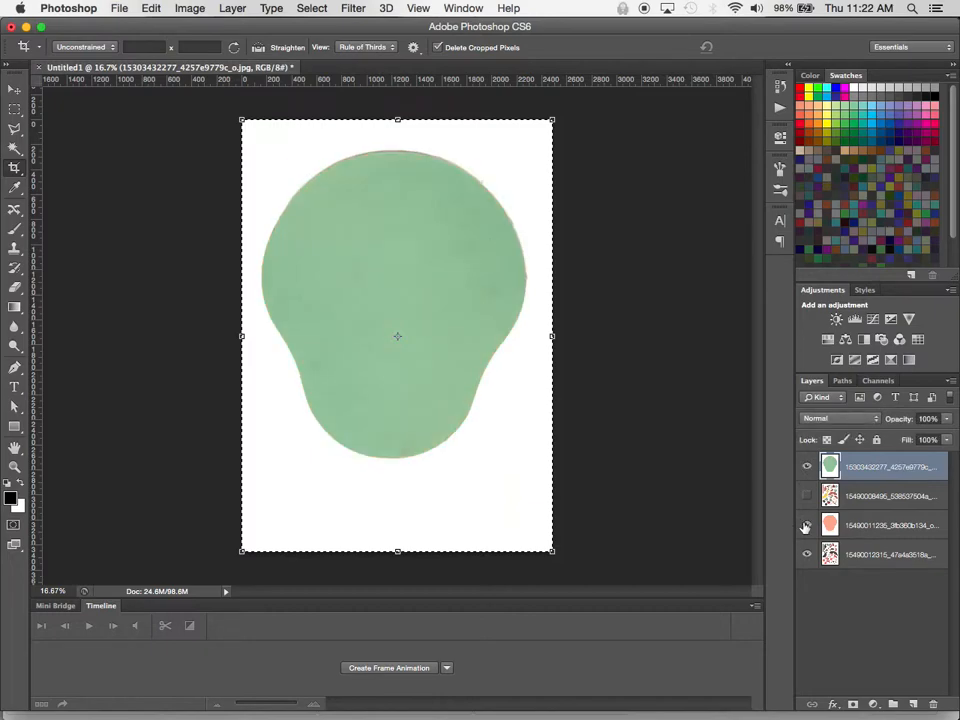
pyautogui.click(806, 527)
pyautogui.click(828, 497)
pyautogui.click(807, 555)
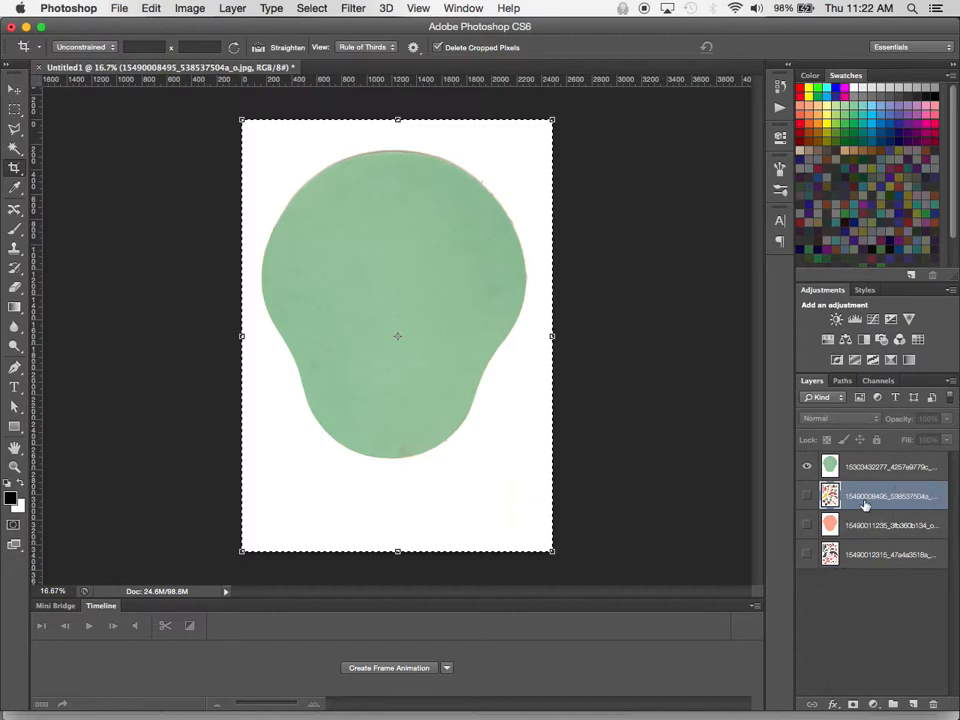
pyautogui.click(807, 496)
pyautogui.click(808, 525)
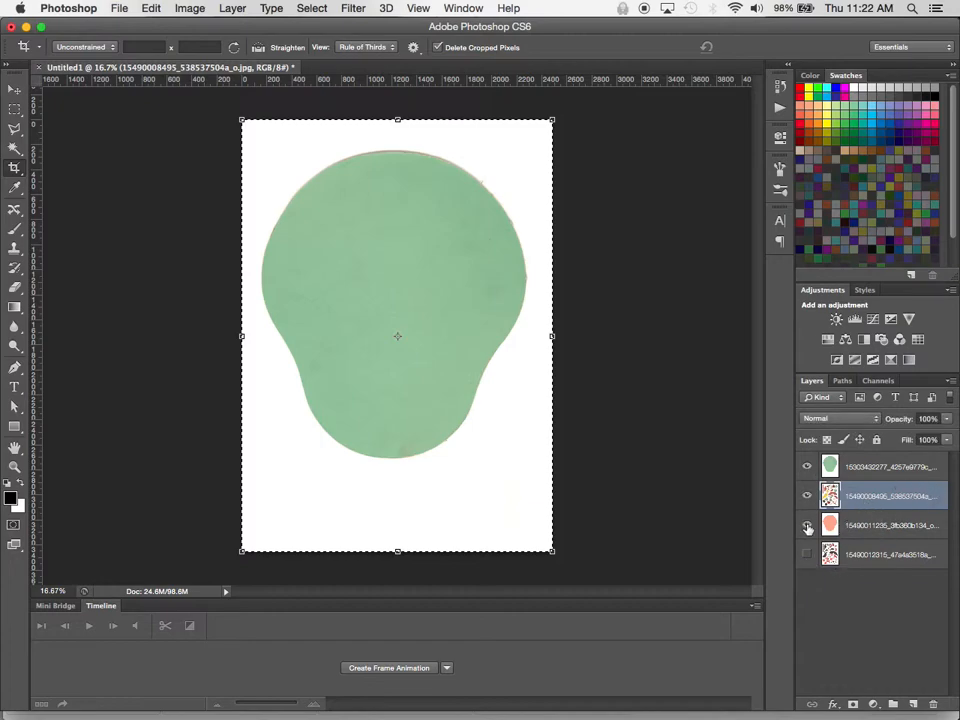
pyautogui.click(806, 467)
pyautogui.click(806, 467)
pyautogui.moveTo(853, 491); pyautogui.dragTo(849, 463)
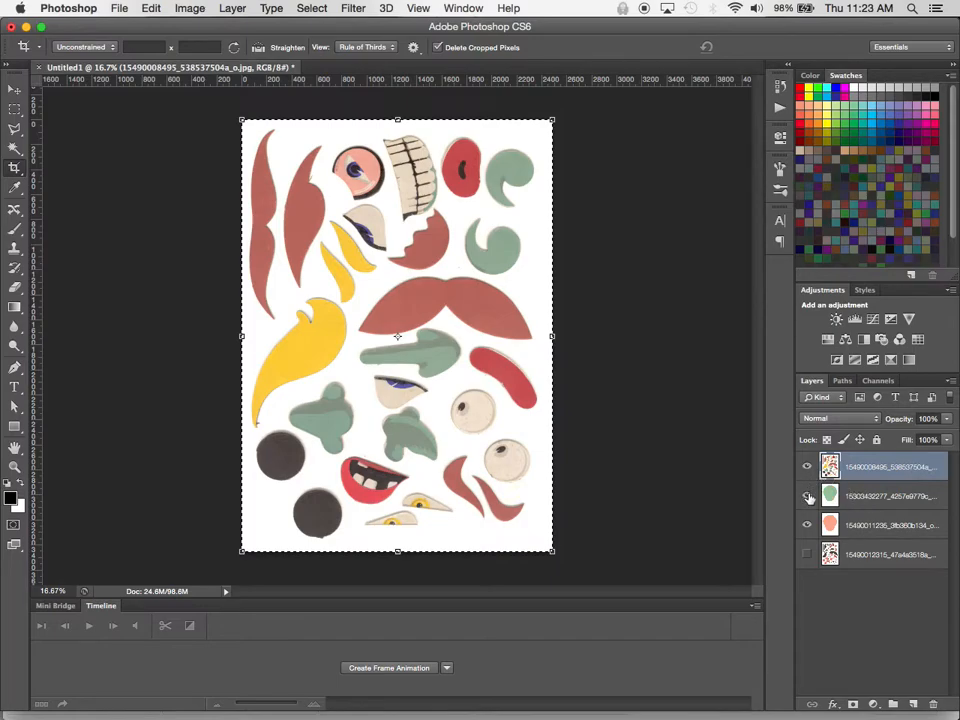
pyautogui.click(807, 525)
# - Activate the Magic Wand tool with a tolerance of 32 and Contiguous enabled
pyautogui.click(16, 150)
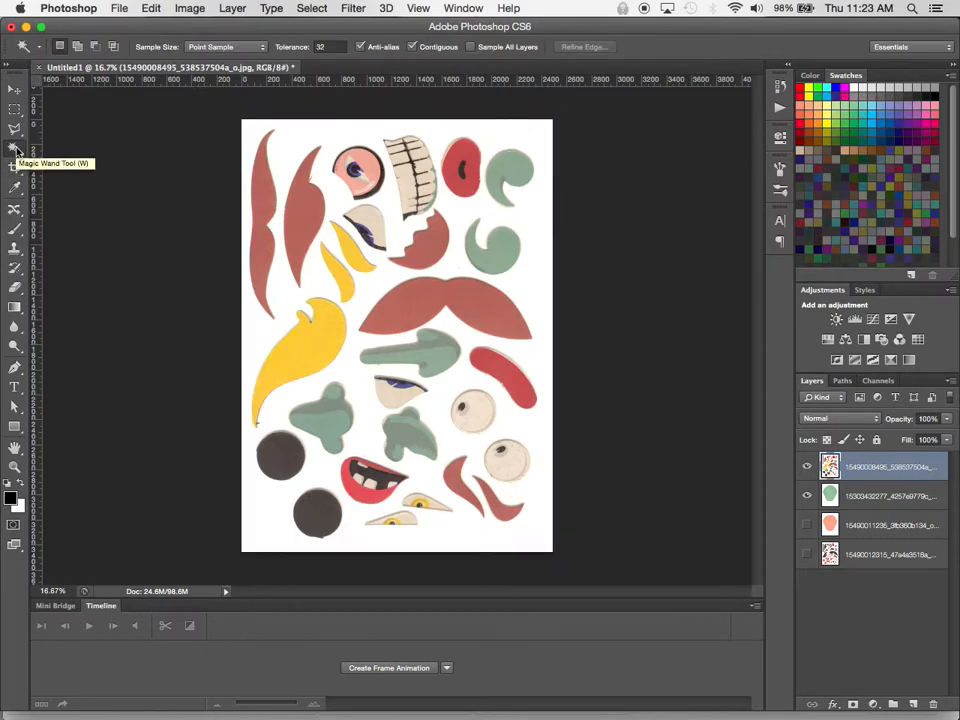
pyautogui.click(16, 150)
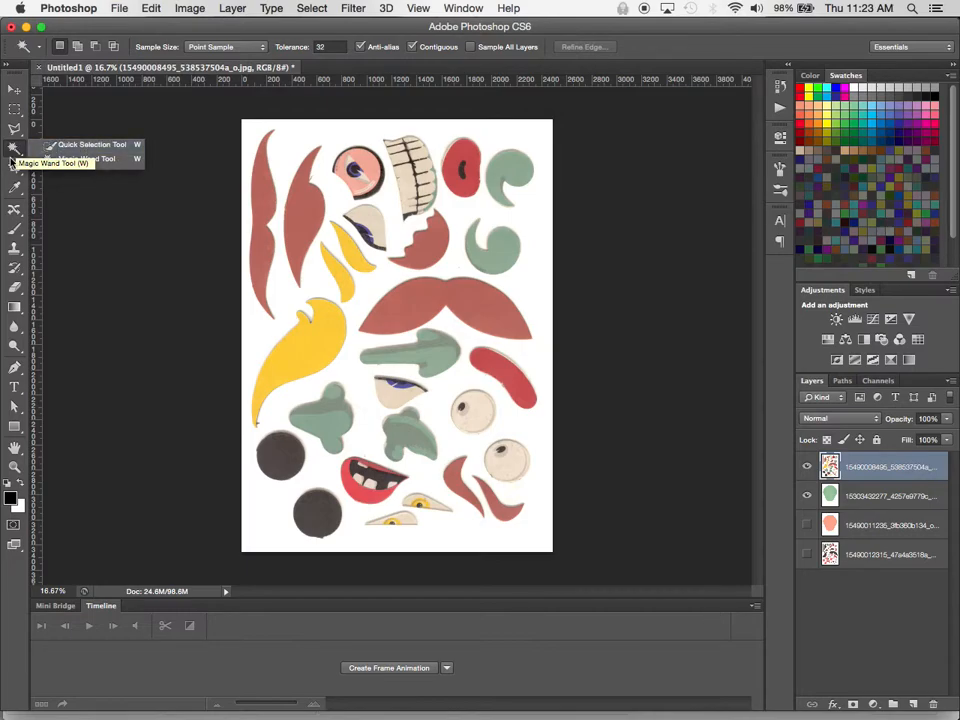
pyautogui.click(90, 158)
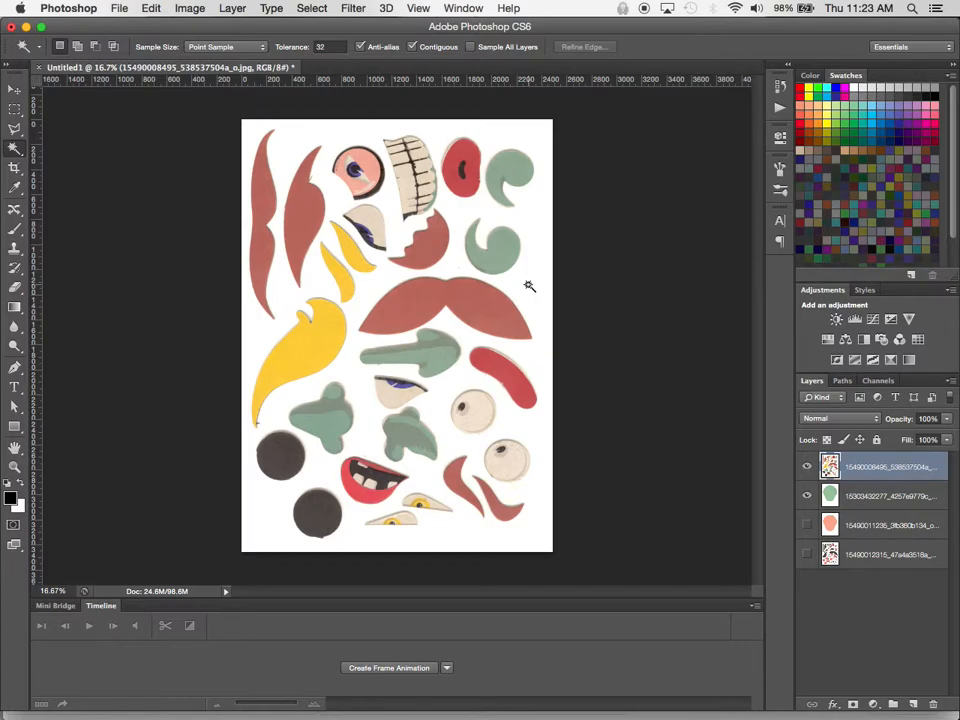
# - Examine at pixel level where the lower green curl's edge meets the white background
pyautogui.moveTo(529, 286); pyautogui.dragTo(529, 286)
pyautogui.hscroll(-20, 529, 286)
pyautogui.scroll(10, 529, 286)
pyautogui.hscroll(-20, 529, 286)
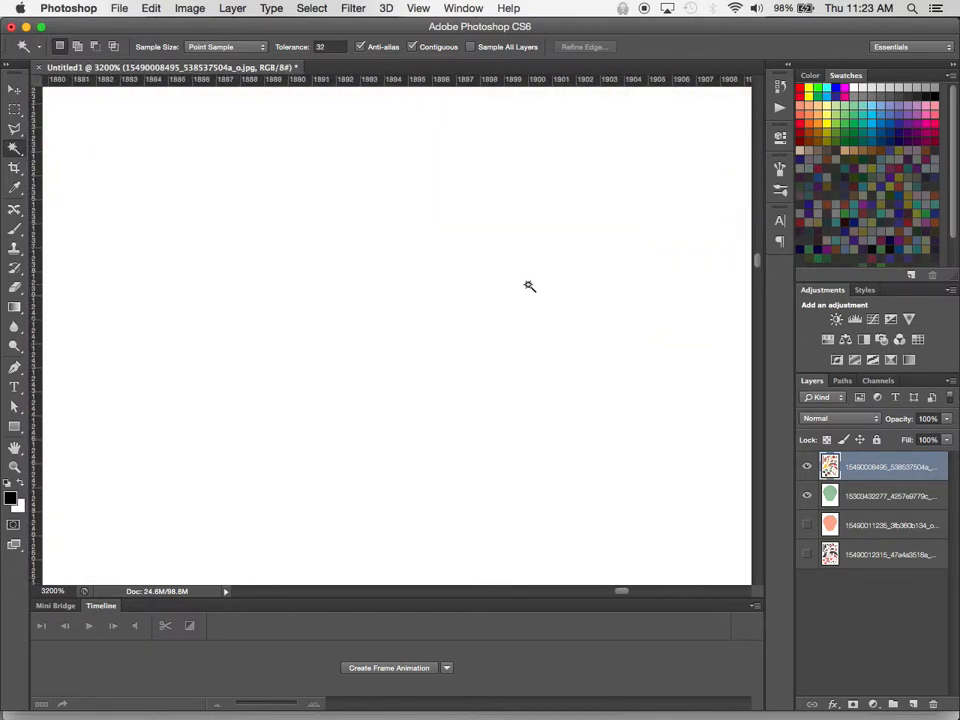
pyautogui.scroll(10, 529, 286)
pyautogui.scroll(-2, 529, 286)
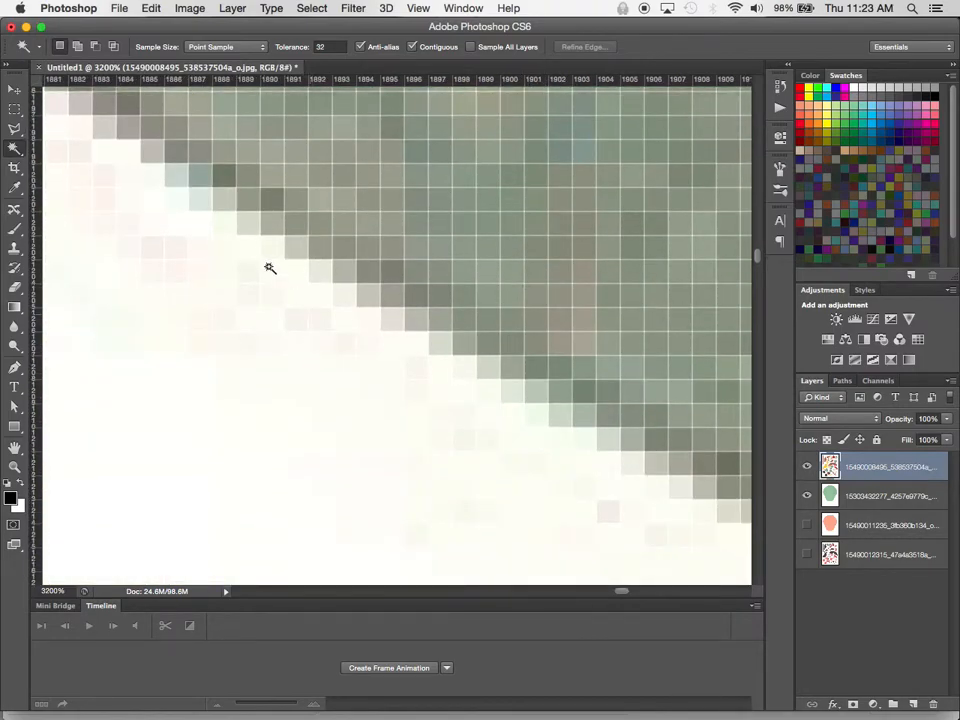
pyautogui.keyDown('alt'); pyautogui.click(362, 453); pyautogui.keyUp('alt')
pyautogui.keyDown('alt'); pyautogui.click(362, 453); pyautogui.keyUp('alt')
pyautogui.keyDown('alt'); pyautogui.click(362, 453); pyautogui.keyUp('alt')
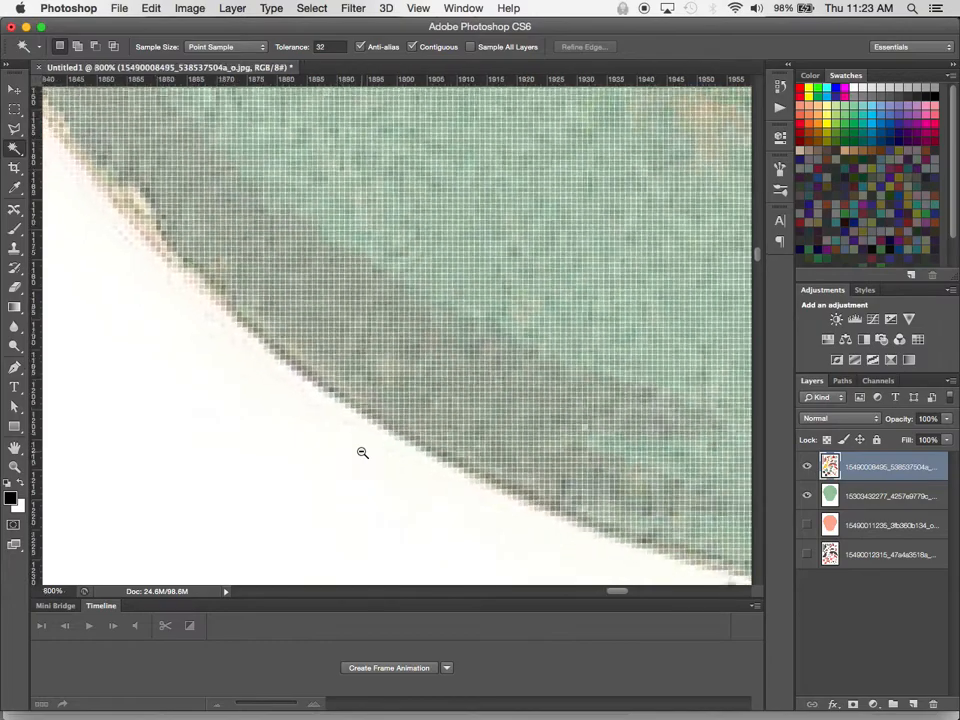
pyautogui.keyDown('alt'); pyautogui.click(362, 453); pyautogui.keyUp('alt')
pyautogui.keyDown('alt'); pyautogui.click(362, 453); pyautogui.keyUp('alt')
pyautogui.keyDown('alt'); pyautogui.click(362, 453); pyautogui.keyUp('alt')
pyautogui.keyDown('alt'); pyautogui.click(362, 453); pyautogui.keyUp('alt')
pyautogui.keyDown('alt'); pyautogui.click(362, 453); pyautogui.keyUp('alt')
pyautogui.keyDown('alt'); pyautogui.click(362, 453); pyautogui.keyUp('alt')
pyautogui.keyDown('alt'); pyautogui.click(362, 453); pyautogui.keyUp('alt')
pyautogui.keyDown('alt'); pyautogui.click(362, 453); pyautogui.keyUp('alt')
pyautogui.keyDown('alt'); pyautogui.click(362, 453); pyautogui.keyUp('alt')
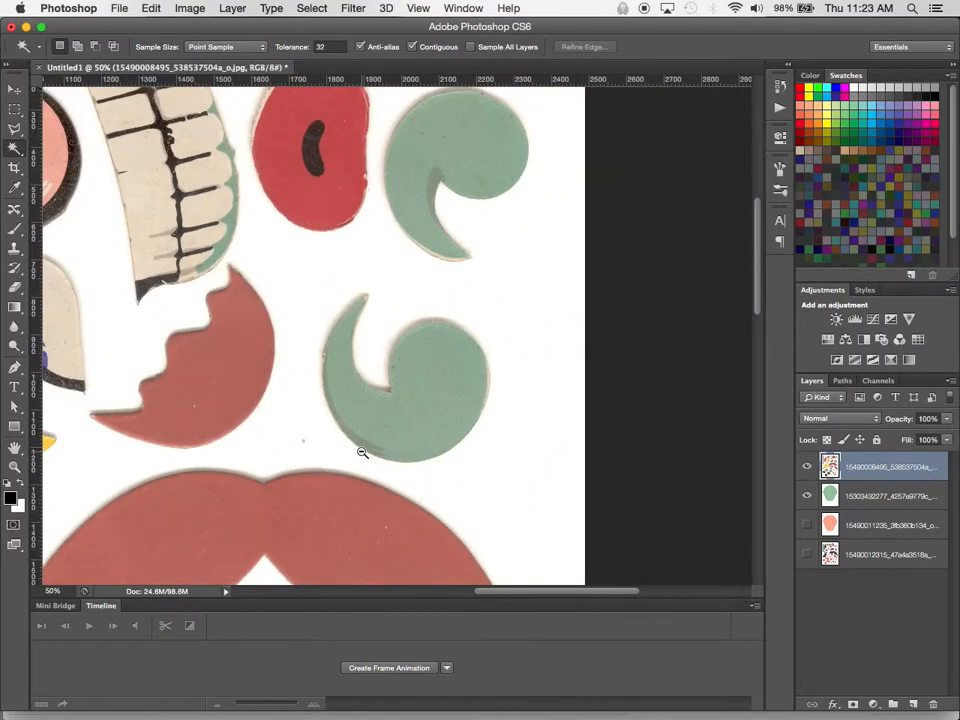
pyautogui.keyDown('alt'); pyautogui.click(362, 453); pyautogui.keyUp('alt')
pyautogui.keyDown('alt'); pyautogui.click(362, 453); pyautogui.keyUp('alt')
pyautogui.keyDown('alt'); pyautogui.click(362, 453); pyautogui.keyUp('alt')
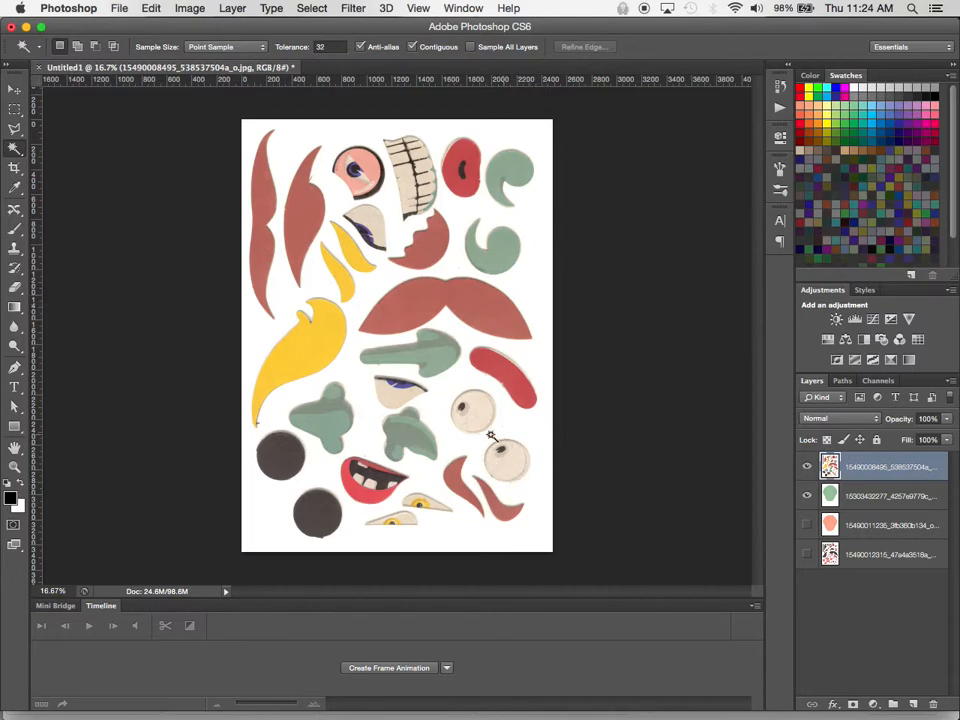
# - Examine up close the edge of the teeth piece against the white background, and return to the full sheet
pyautogui.keyDown('super'); pyautogui.click(403, 183); pyautogui.keyUp('super')
pyautogui.keyDown('super'); pyautogui.click(403, 183); pyautogui.keyUp('super')
pyautogui.keyDown('super'); pyautogui.click(403, 183); pyautogui.keyUp('super')
pyautogui.keyDown('super'); pyautogui.click(403, 183); pyautogui.keyUp('super')
pyautogui.keyDown('super'); pyautogui.click(403, 183); pyautogui.keyUp('super')
pyautogui.keyDown('super'); pyautogui.click(403, 183); pyautogui.keyUp('super')
pyautogui.keyDown('super'); pyautogui.click(403, 184); pyautogui.keyUp('super')
pyautogui.keyDown('super'); pyautogui.click(371, 232); pyautogui.keyUp('super')
pyautogui.keyDown('super'); pyautogui.click(371, 232); pyautogui.keyUp('super')
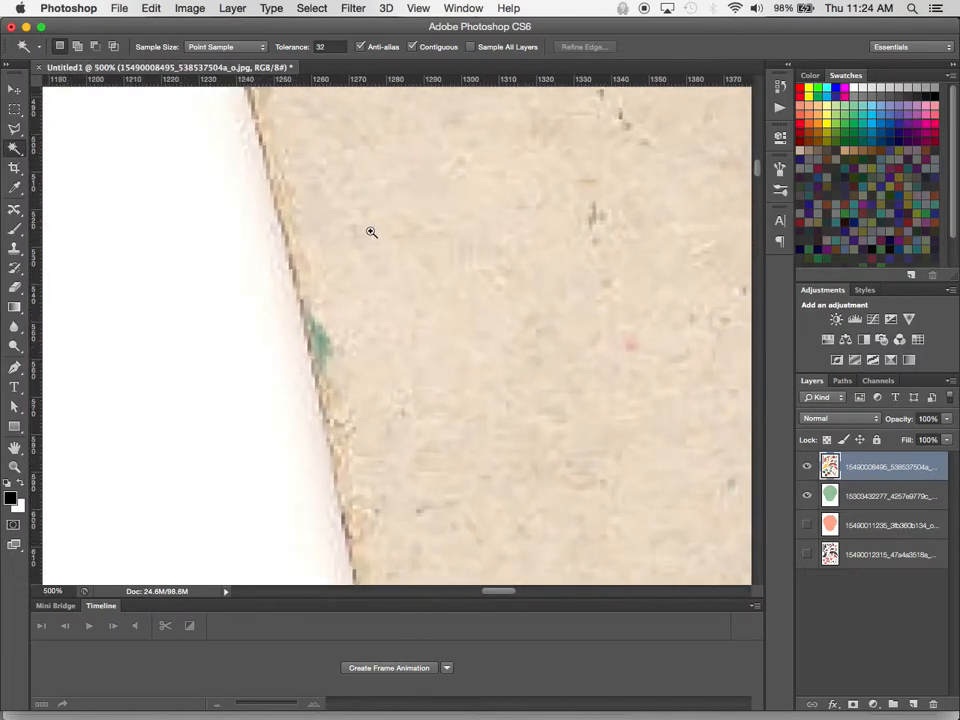
pyautogui.keyDown('super'); pyautogui.click(371, 232); pyautogui.keyUp('super')
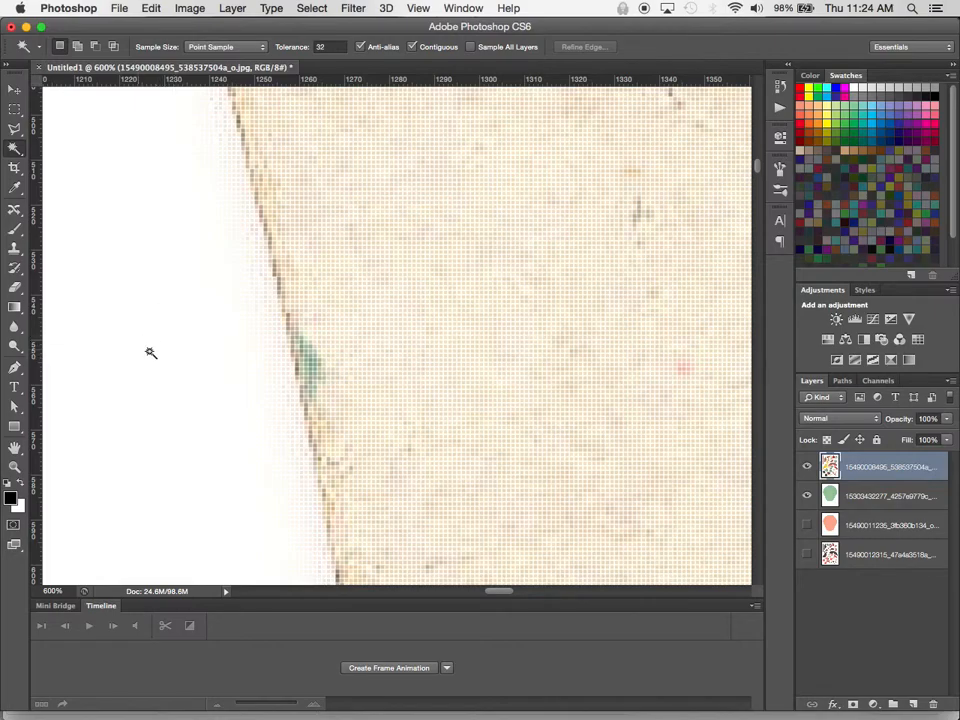
pyautogui.keyDown('alt'); pyautogui.click(451, 274); pyautogui.keyUp('alt')
pyautogui.keyDown('alt'); pyautogui.click(451, 274); pyautogui.keyUp('alt')
pyautogui.keyDown('alt'); pyautogui.click(451, 274); pyautogui.keyUp('alt')
pyautogui.keyDown('alt'); pyautogui.click(451, 274); pyautogui.keyUp('alt')
pyautogui.keyDown('alt'); pyautogui.click(451, 274); pyautogui.keyUp('alt')
pyautogui.keyDown('alt'); pyautogui.click(451, 274); pyautogui.keyUp('alt')
pyautogui.keyDown('alt'); pyautogui.click(451, 274); pyautogui.keyUp('alt')
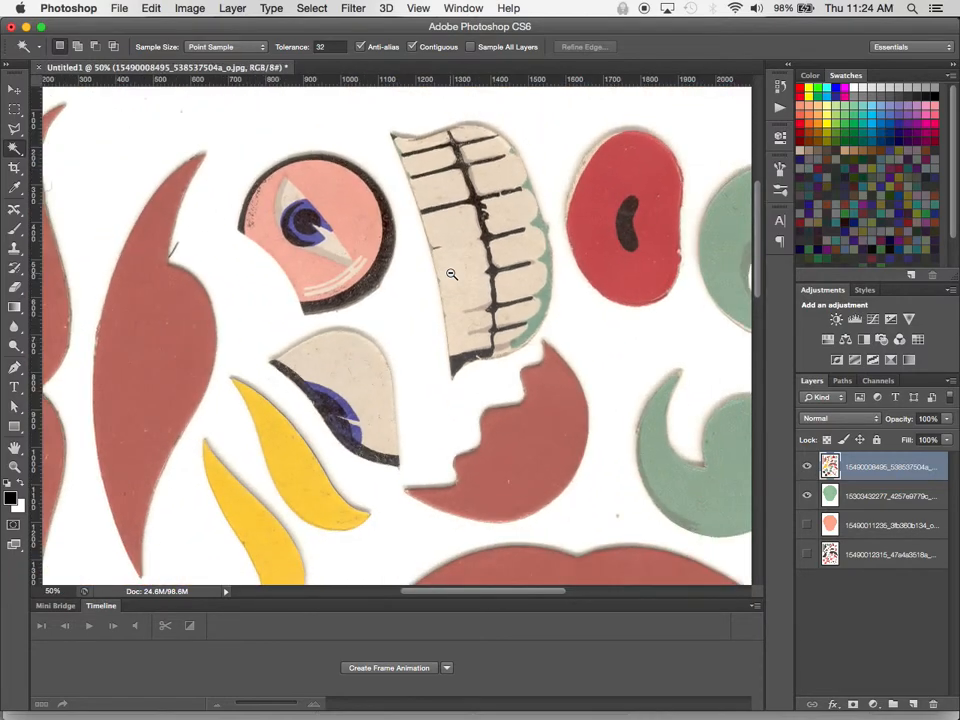
pyautogui.keyDown('alt'); pyautogui.click(433, 269); pyautogui.keyUp('alt')
pyautogui.keyDown('alt'); pyautogui.click(433, 269); pyautogui.keyUp('alt')
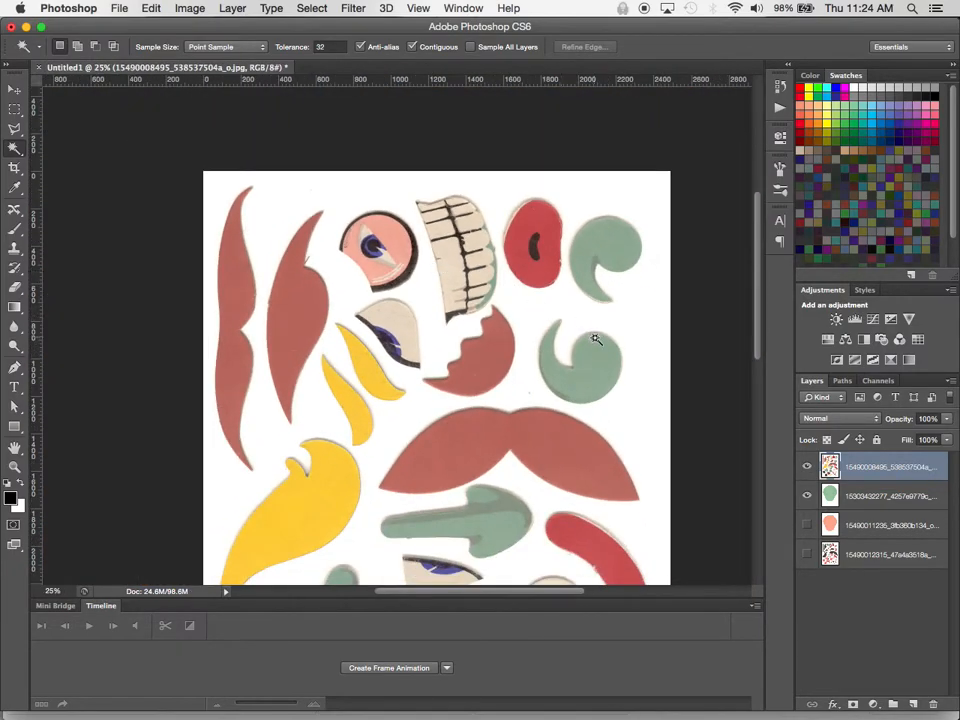
pyautogui.keyDown('alt'); pyautogui.click(543, 321); pyautogui.keyUp('alt')
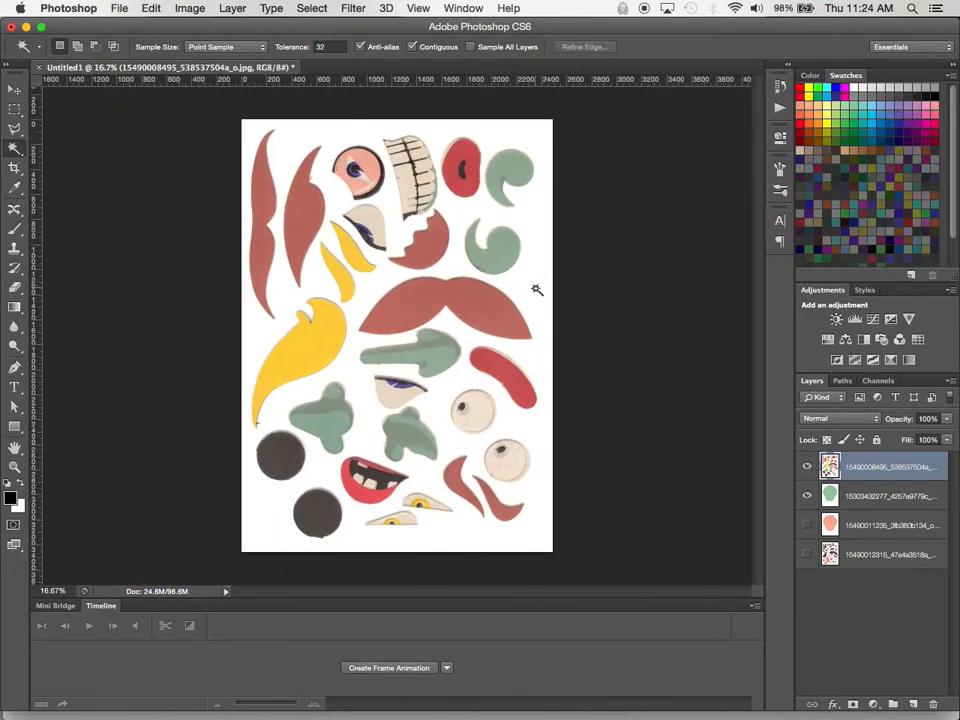
# - Select the white background of the facial-features layer with the Magic Wand and invert the selection to the features
pyautogui.click(537, 291)
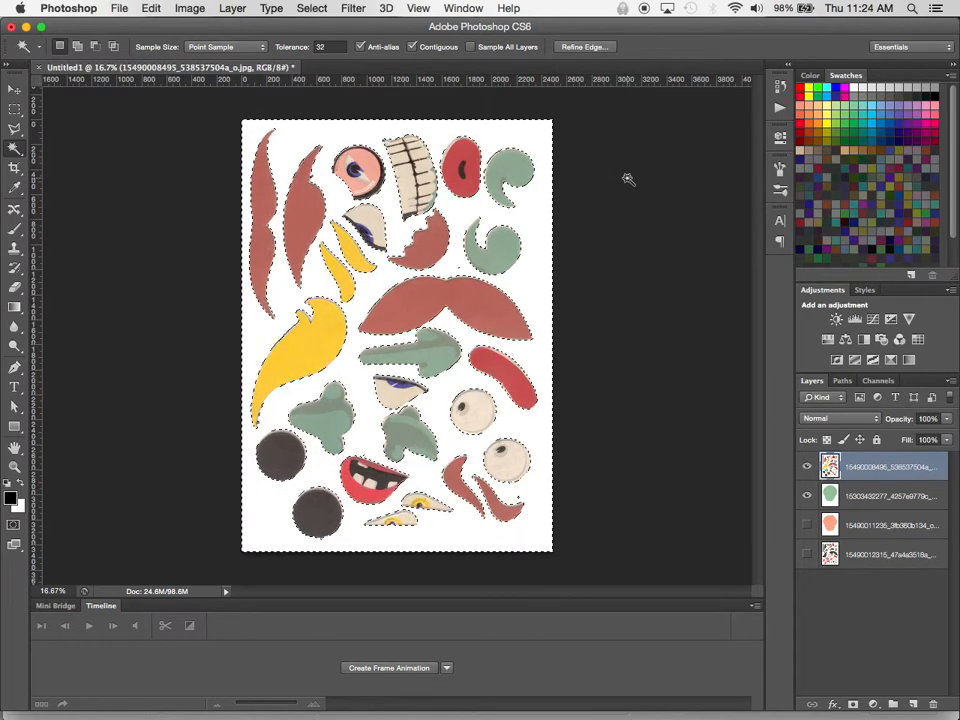
pyautogui.click(309, 7)
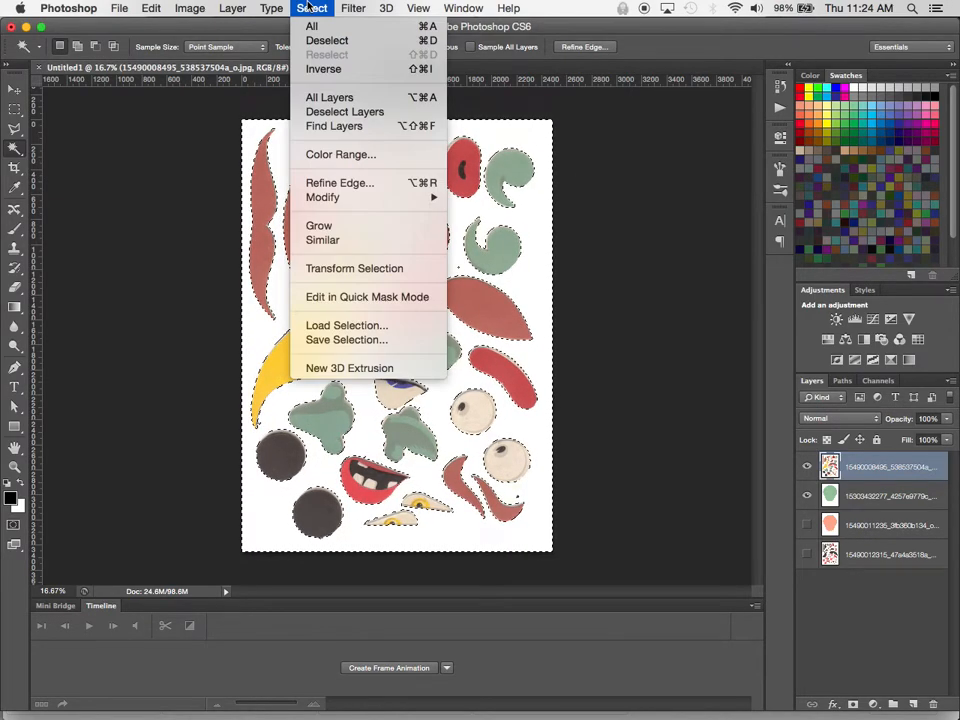
pyautogui.click(310, 72)
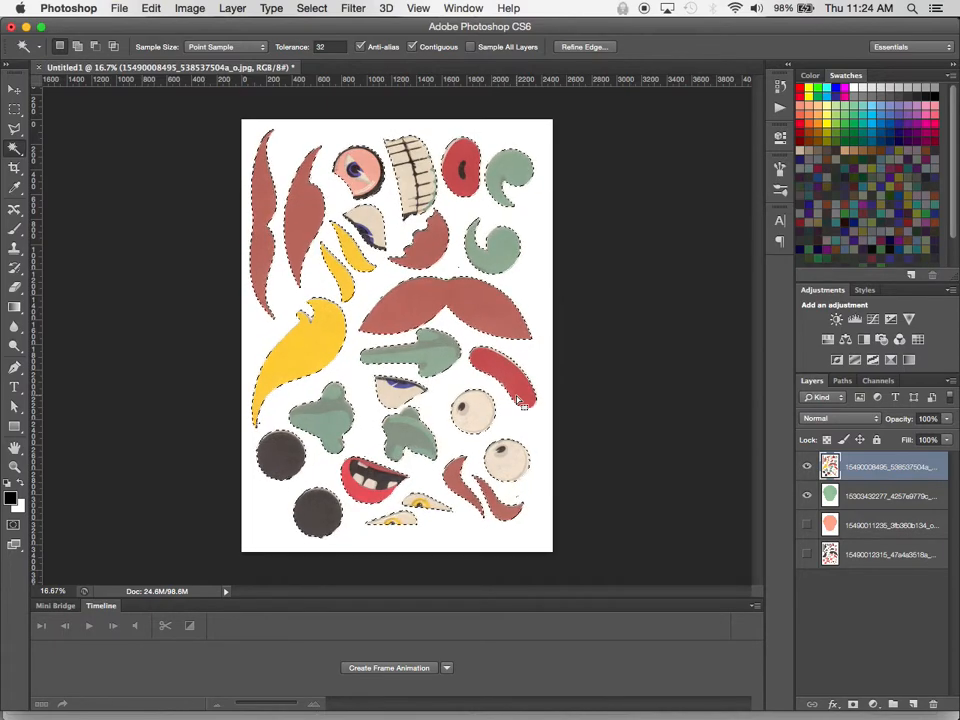
# - Invert the selection back to the white background and delete it from the facial-features layer
pyautogui.click(312, 8)
pyautogui.click(315, 69)
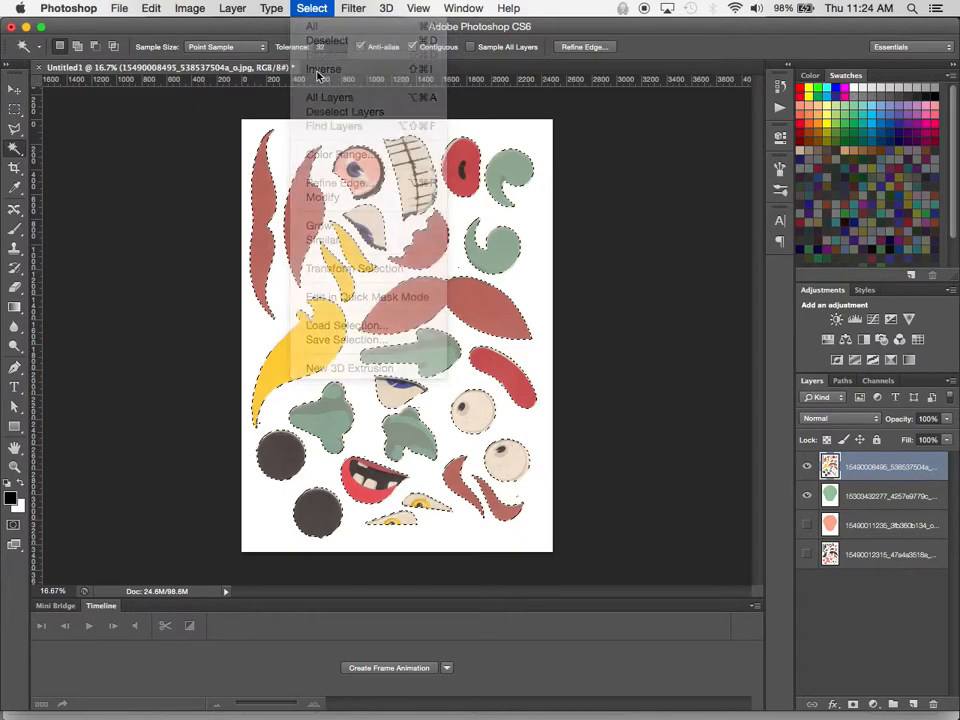
pyautogui.press('Delete')
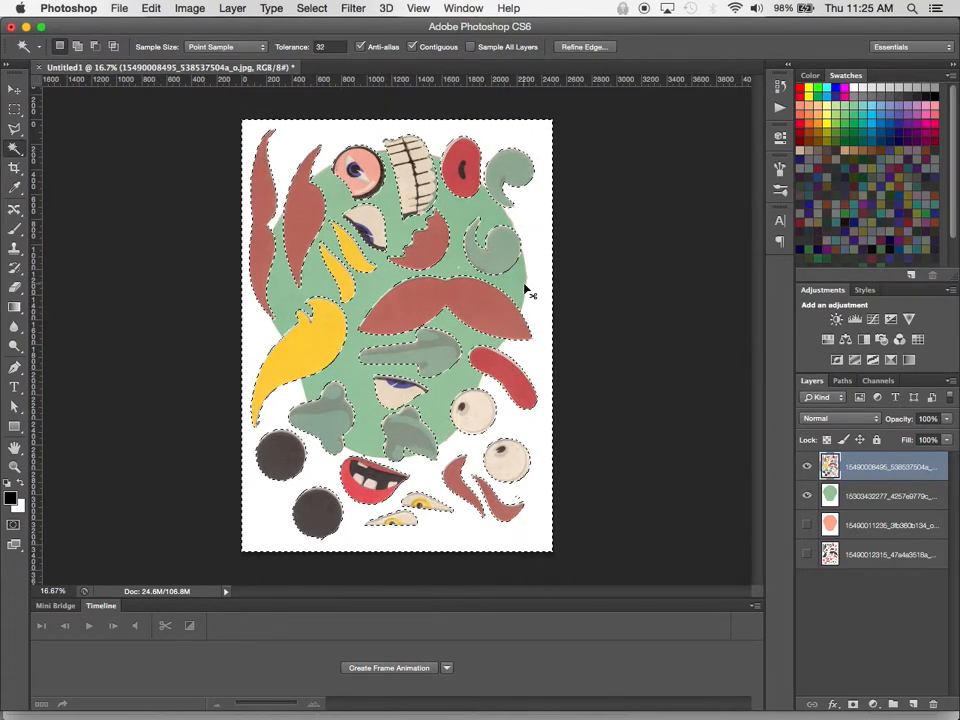
# - Deselect the white background and move the cut-out facial-features layer down and slightly left over the green head
pyautogui.press('super+d')
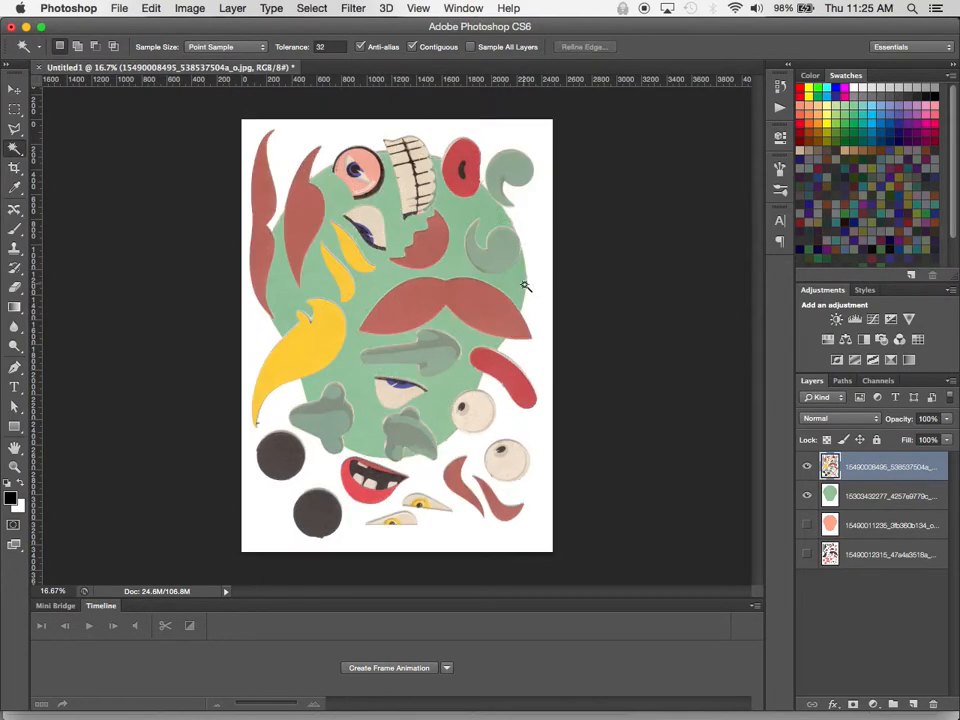
pyautogui.click(13, 91)
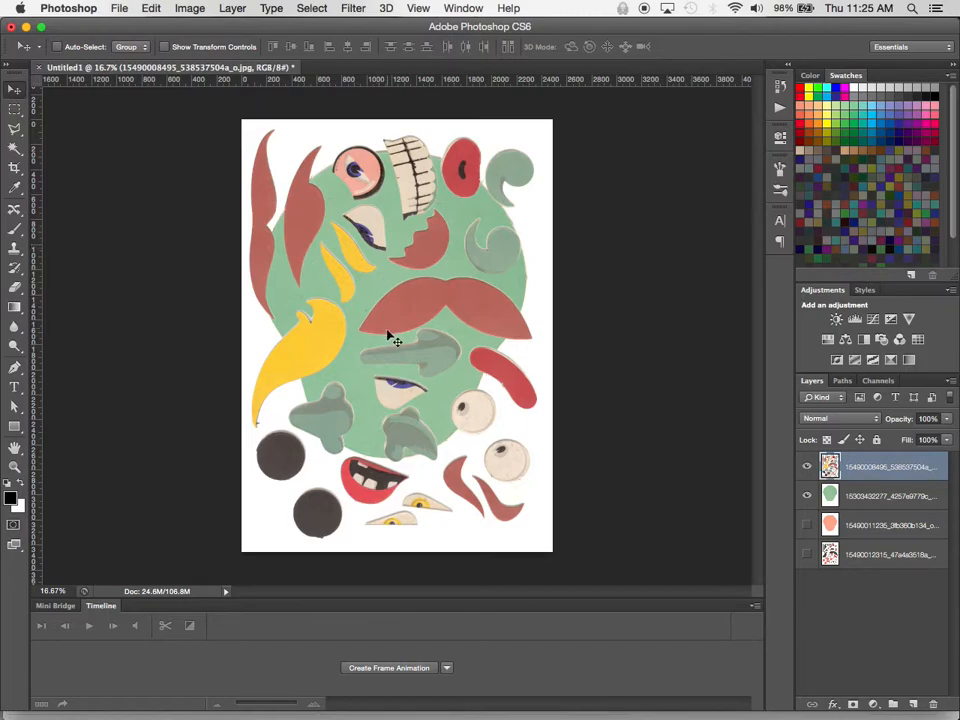
pyautogui.moveTo(489, 315); pyautogui.dragTo(477, 350)
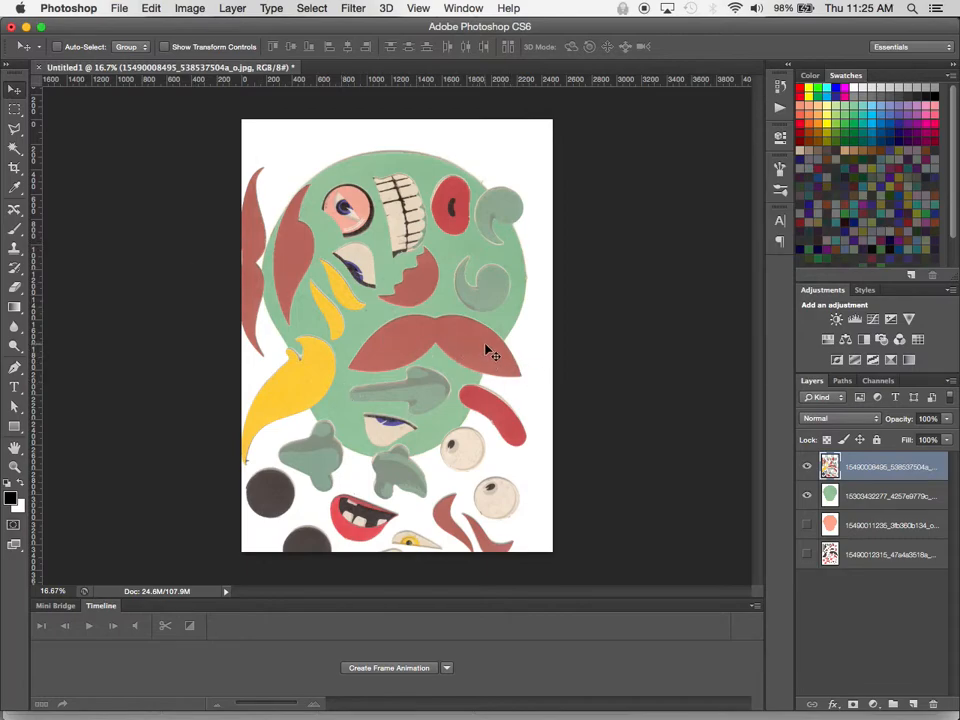
pyautogui.moveTo(491, 352)
pyautogui.mouseDown()
pyautogui.moveTo(465, 318)
pyautogui.moveTo(505, 322)
pyautogui.moveTo(507, 357)
pyautogui.mouseUp()
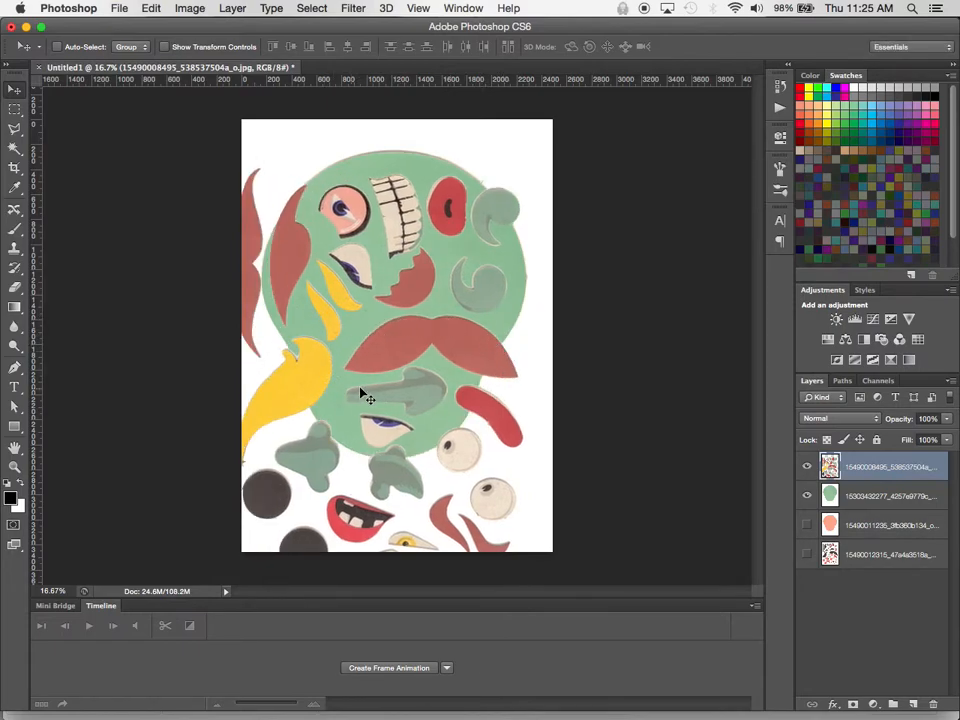
# - Examine the cut-out moustache and yellow pieces up close, checking their edges against the green head
pyautogui.keyDown('ctrl'); pyautogui.click(430, 343); pyautogui.keyUp('ctrl')
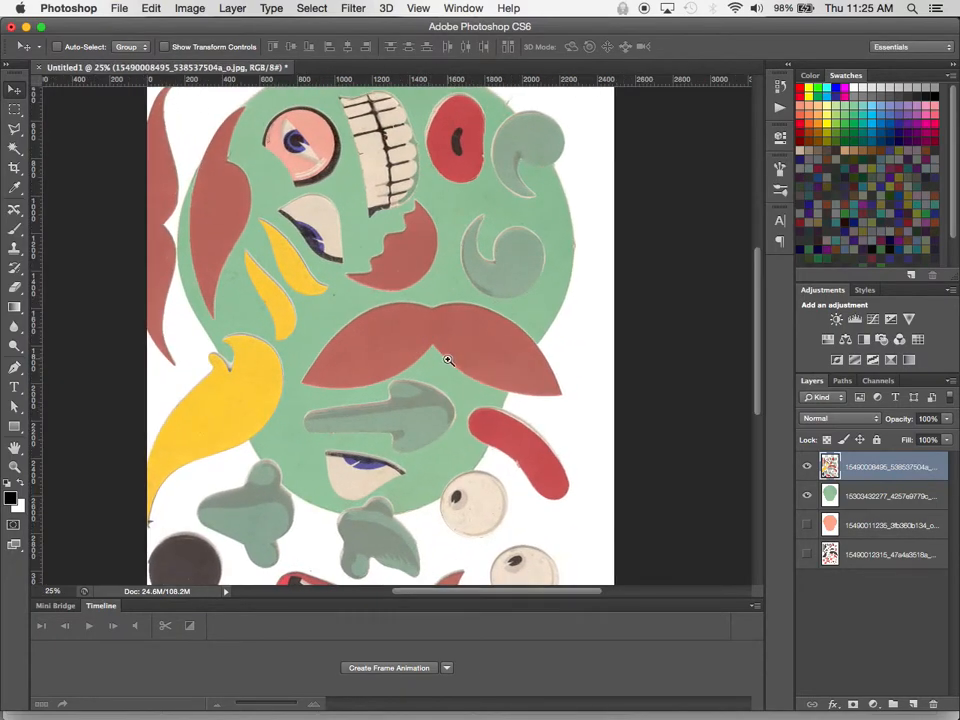
pyautogui.press('super+space')
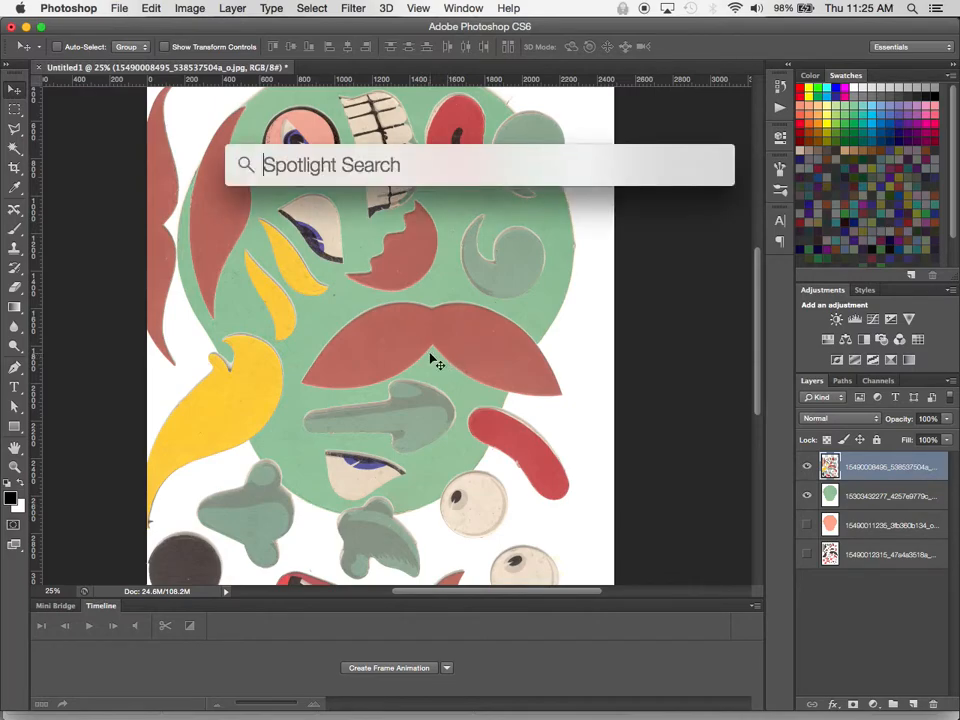
pyautogui.keyDown('super'); pyautogui.click(430, 356); pyautogui.keyUp('super')
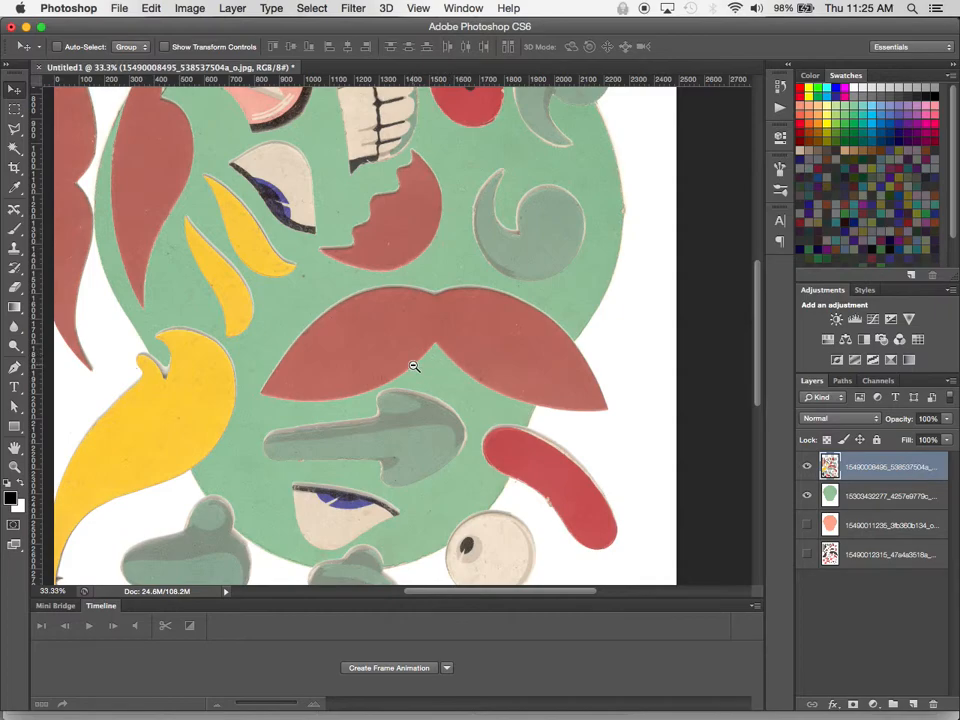
pyautogui.keyDown('alt'); pyautogui.click(413, 366); pyautogui.keyUp('alt')
pyautogui.keyDown('alt'); pyautogui.click(413, 366); pyautogui.keyUp('alt')
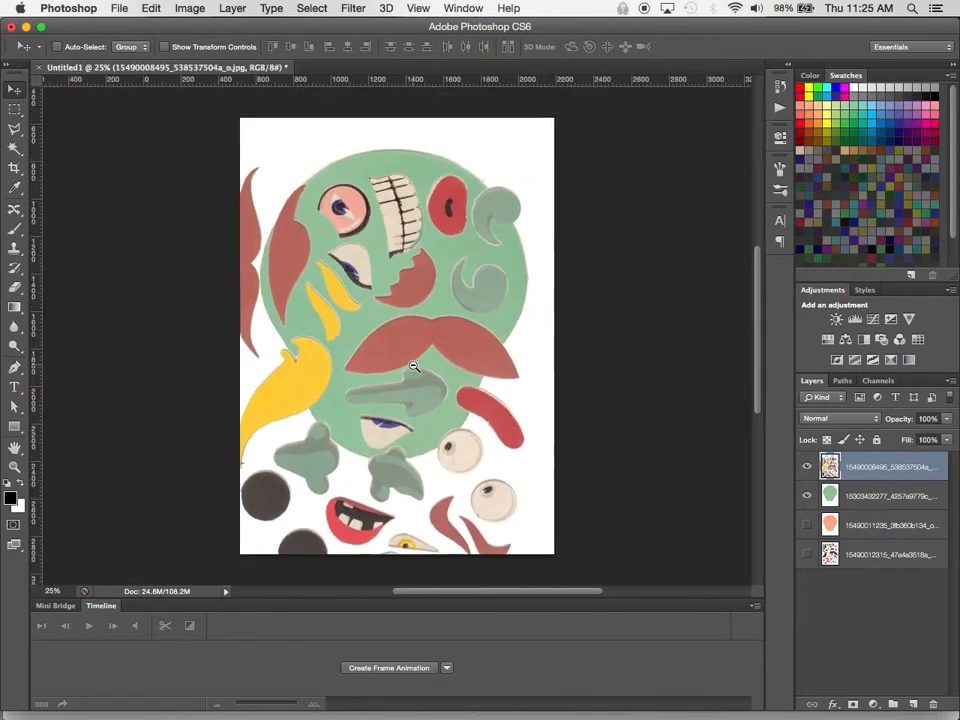
pyautogui.click(413, 366)
pyautogui.click(413, 366)
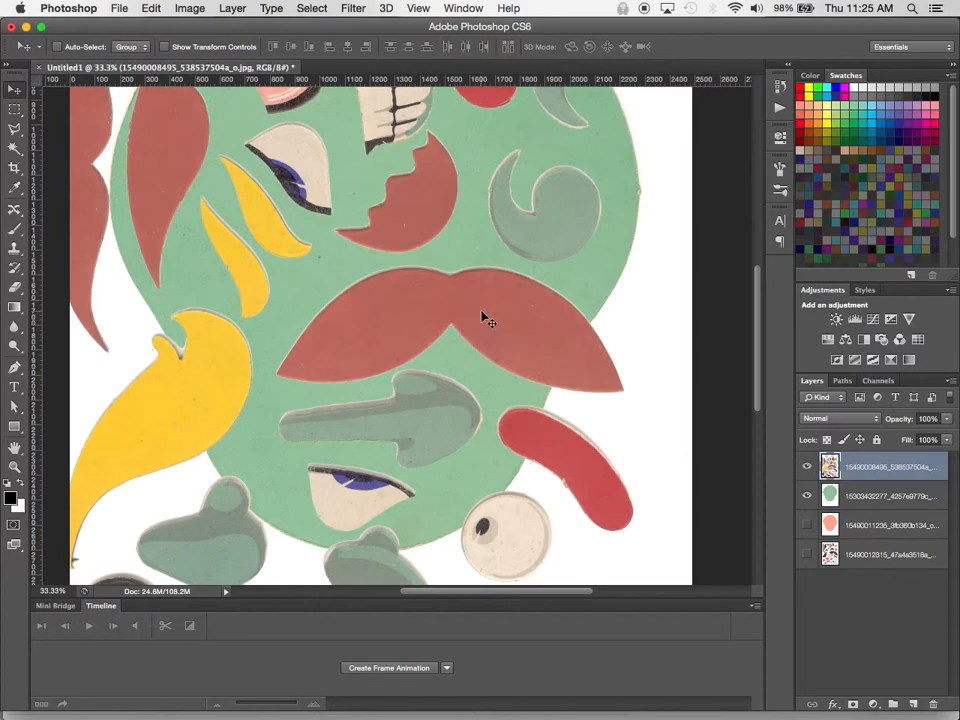
pyautogui.scroll(3, 482, 320)
pyautogui.hscroll(-5, 482, 320)
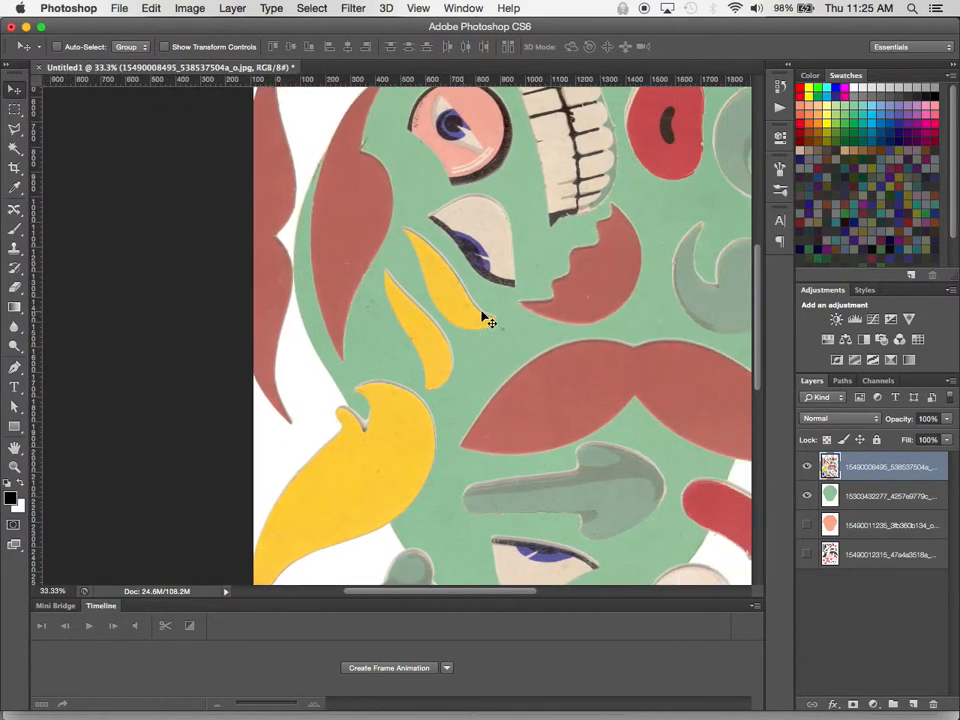
pyautogui.scroll(5, 485, 320)
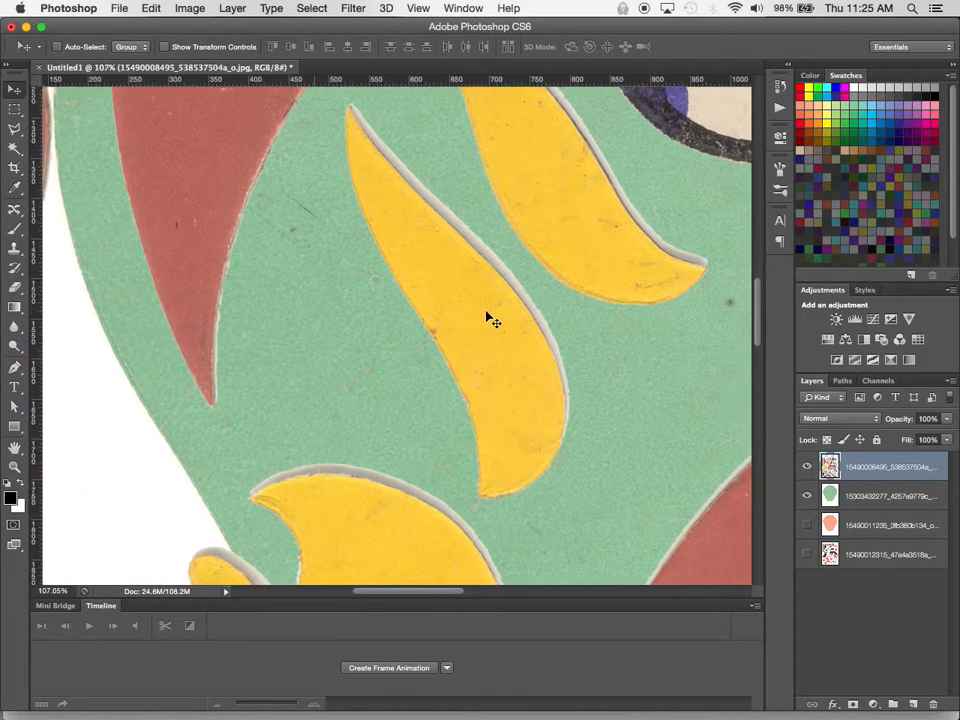
pyautogui.scroll(-6, 488, 316)
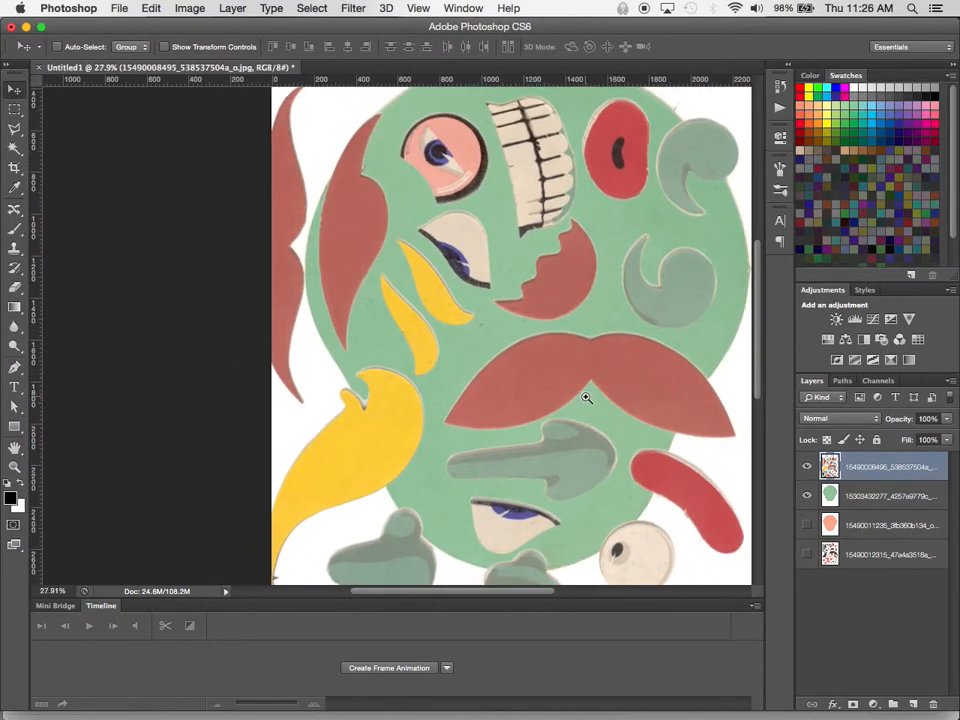
# - Select the large red moustache with a loose Polygonal Lasso outline all the way around it
pyautogui.scroll(3, 585, 396)
pyautogui.moveTo(636, 382); pyautogui.dragTo(464, 290)
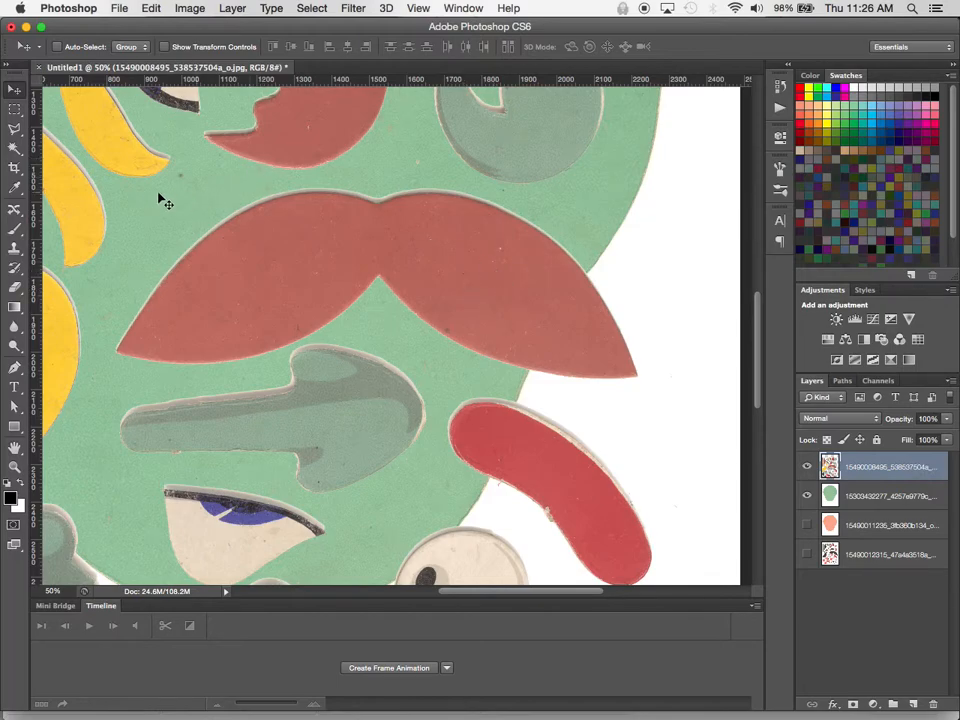
pyautogui.click(15, 130)
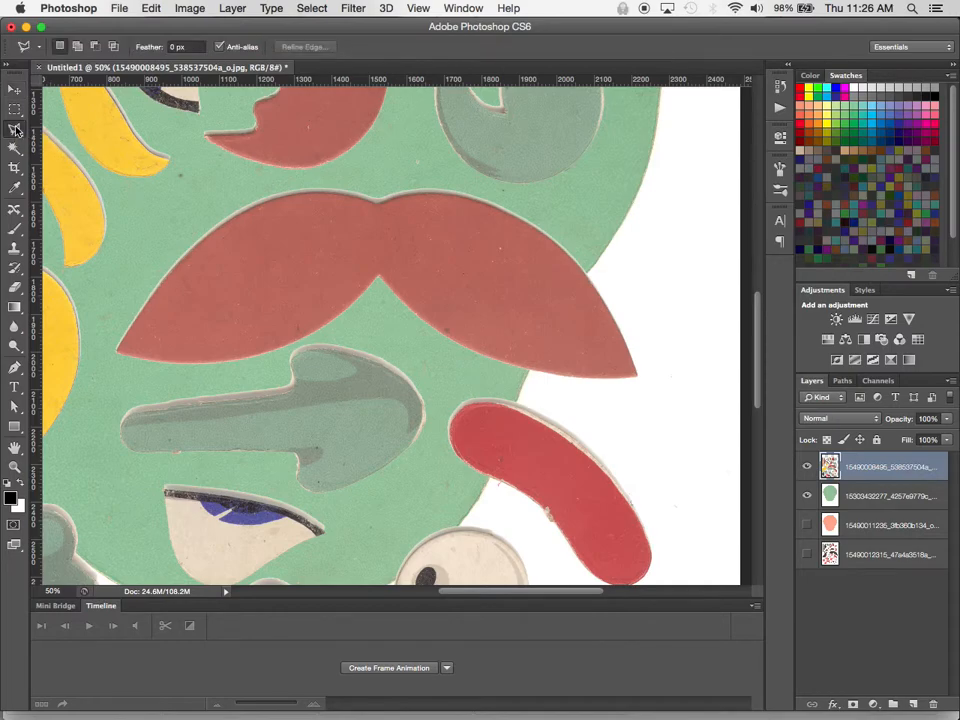
pyautogui.click(373, 186)
pyautogui.click(293, 176)
pyautogui.click(165, 241)
pyautogui.click(105, 319)
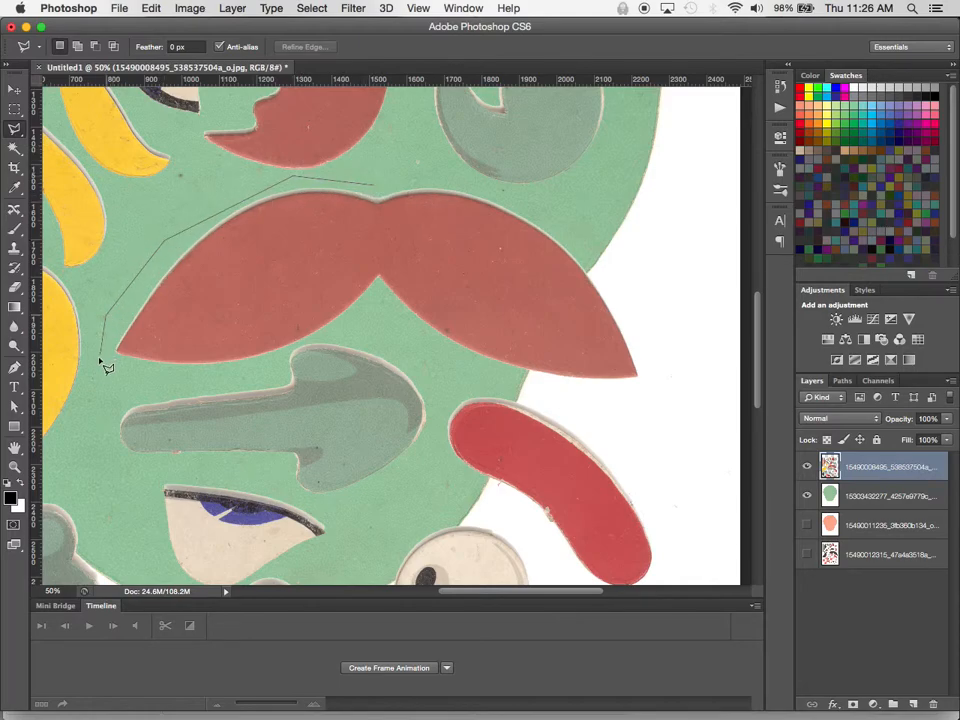
pyautogui.click(99, 370)
pyautogui.click(215, 381)
pyautogui.click(331, 334)
pyautogui.click(444, 347)
pyautogui.click(575, 394)
pyautogui.click(661, 394)
pyautogui.click(617, 272)
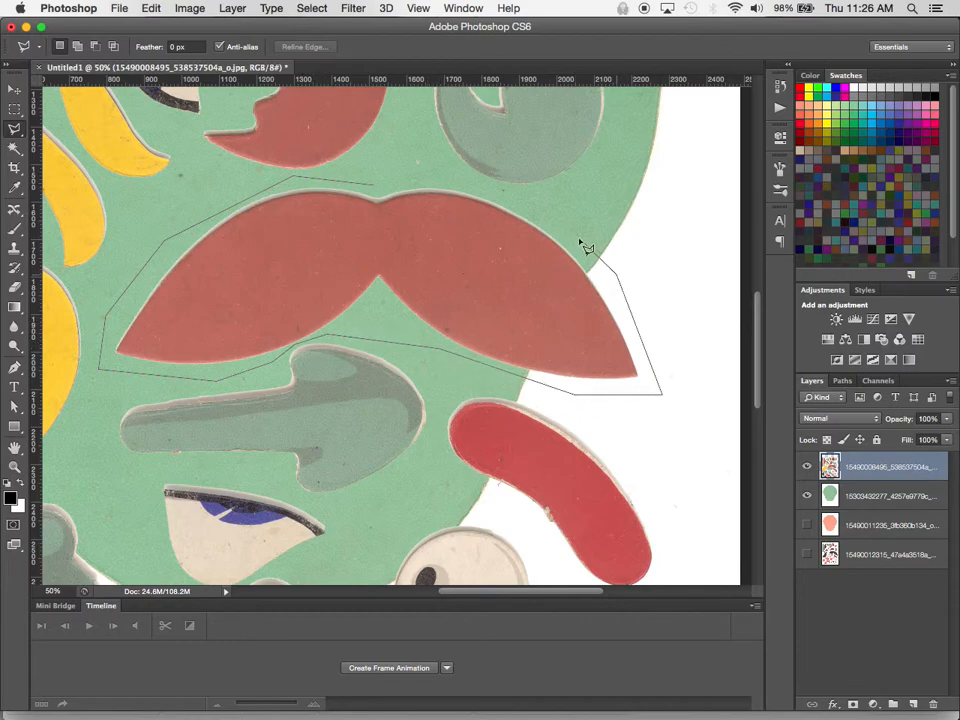
pyautogui.click(548, 214)
pyautogui.click(455, 181)
pyautogui.click(376, 188)
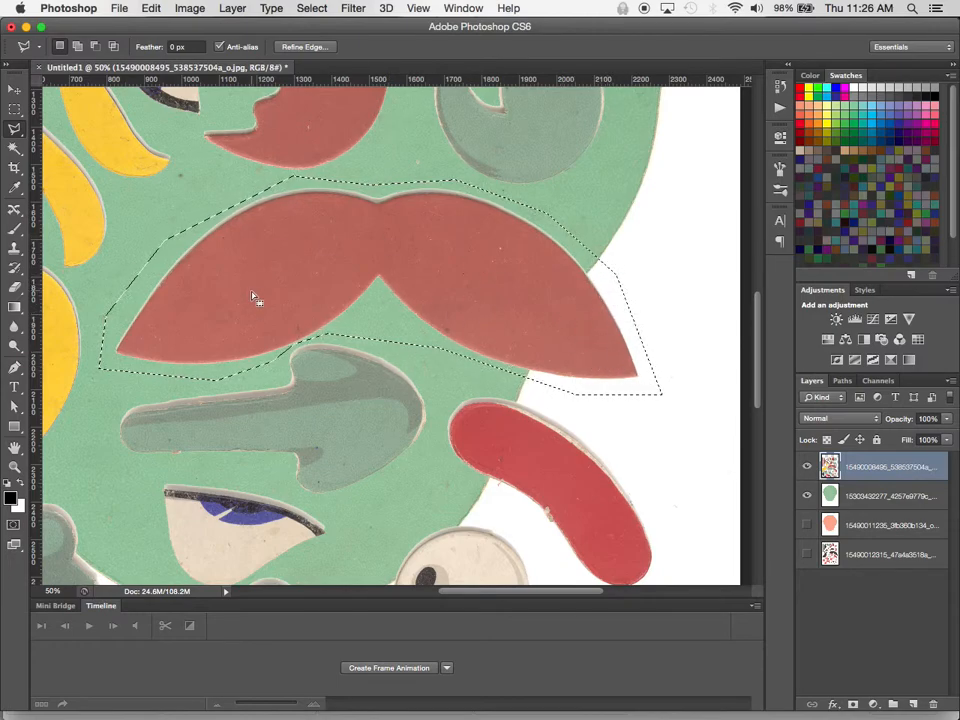
# - Copy the selected red moustache and paste it onto its own new layer
pyautogui.click(150, 8)
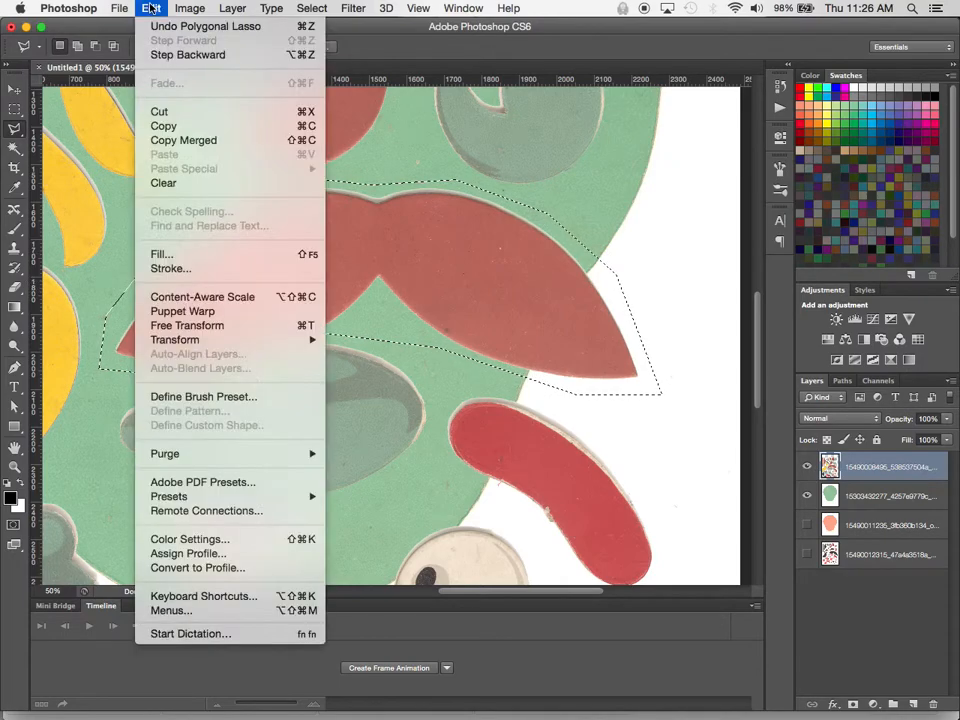
pyautogui.click(160, 122)
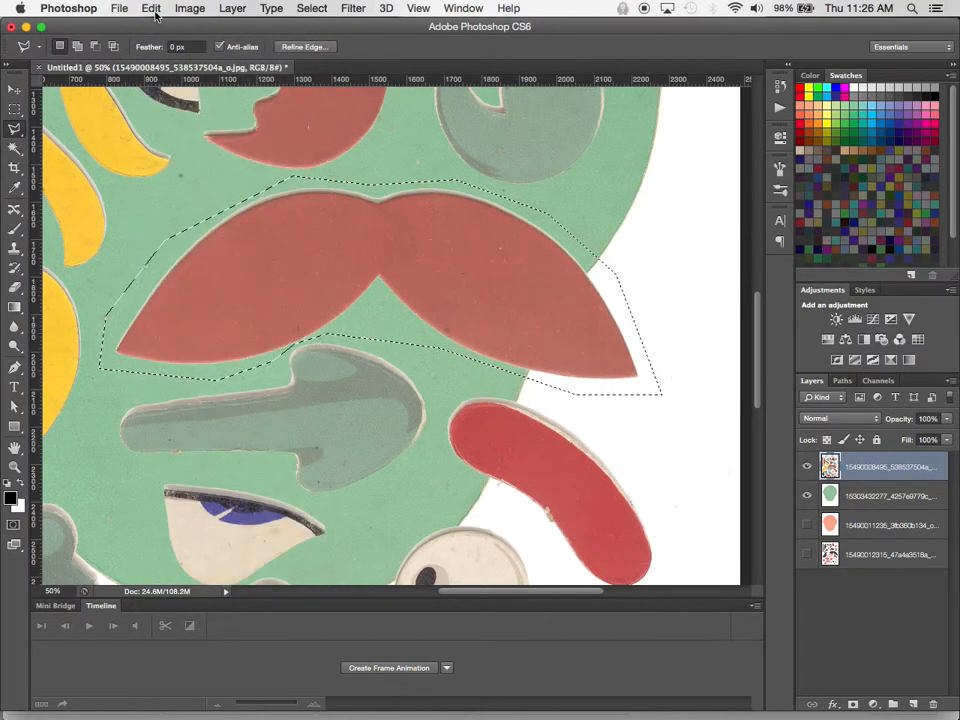
pyautogui.click(150, 8)
pyautogui.click(158, 155)
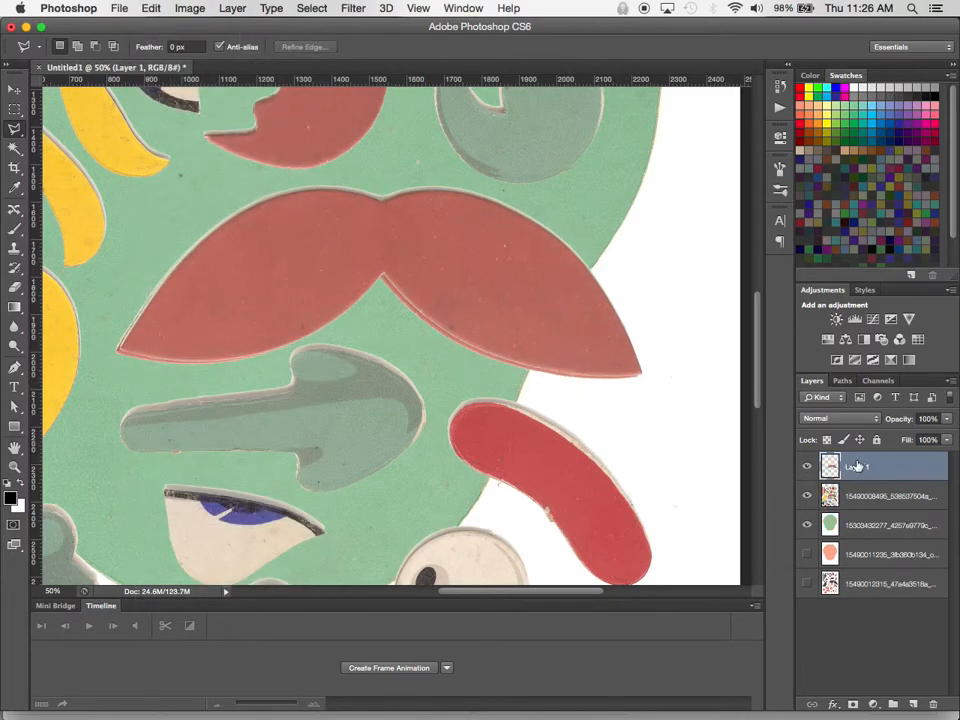
pyautogui.click(807, 495)
pyautogui.keyDown('alt'); pyautogui.click(430, 366); pyautogui.keyUp('alt')
pyautogui.keyDown('alt'); pyautogui.click(430, 366); pyautogui.keyUp('alt')
pyautogui.keyDown('alt'); pyautogui.click(430, 366); pyautogui.keyUp('alt')
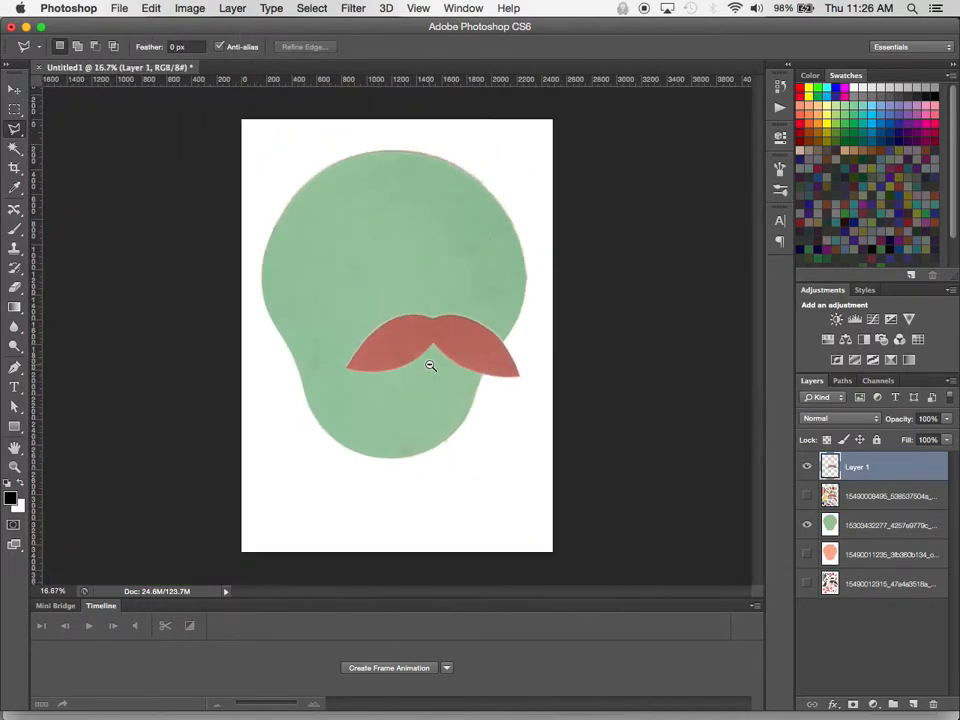
# - Rename the pasted layer as moustache and center the moustache horizontally across the lower part of the green head
pyautogui.doubleClick(857, 468)
pyautogui.write('moustache')
pyautogui.press('Return')
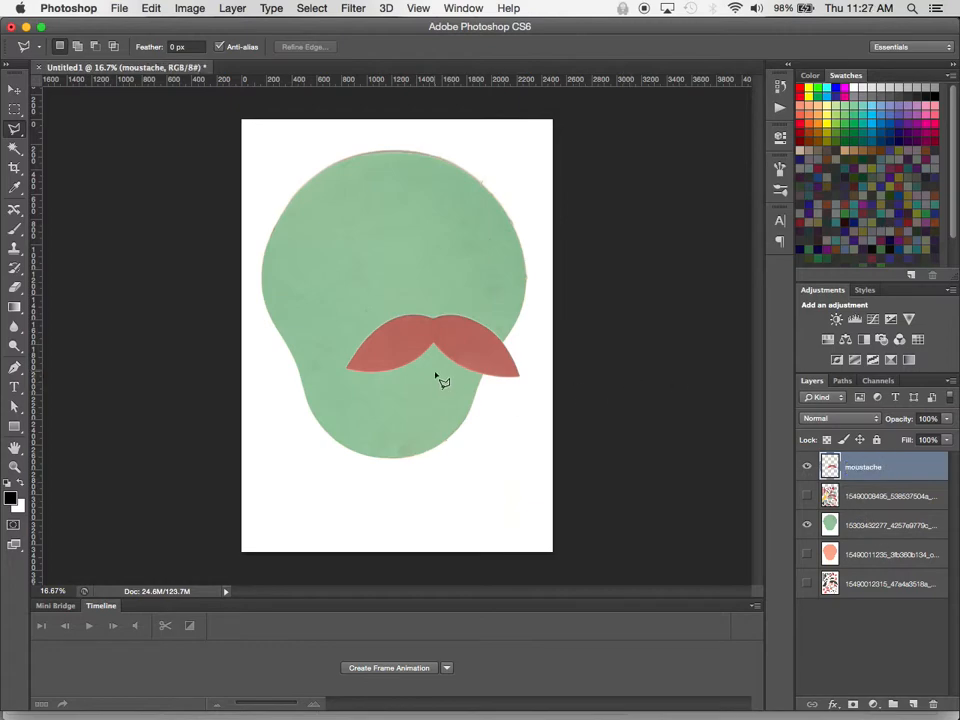
pyautogui.press('v')
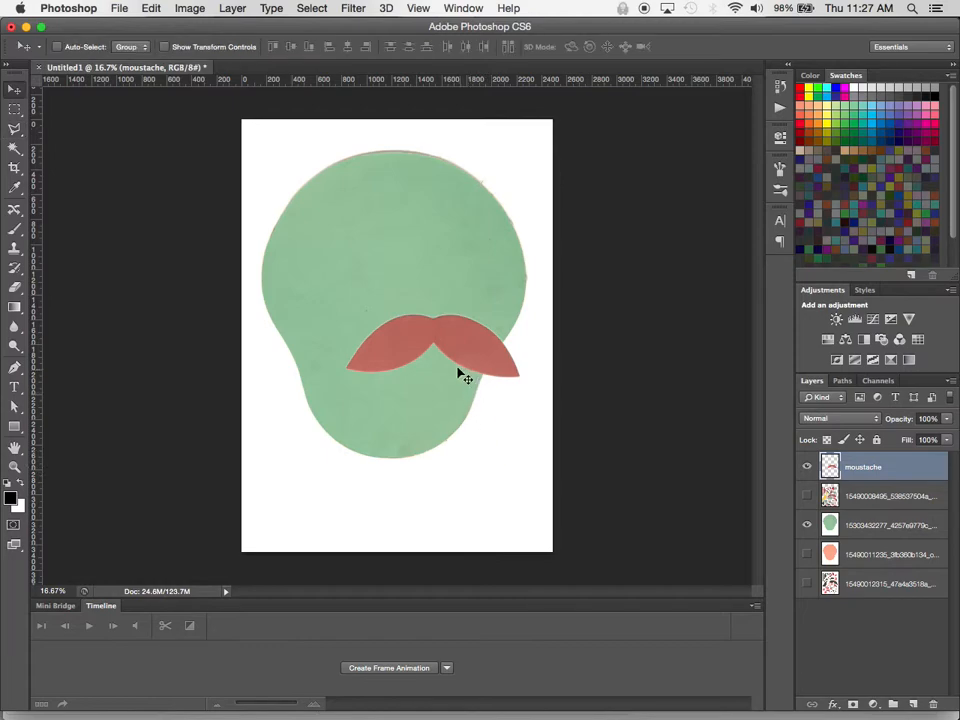
pyautogui.moveTo(477, 355); pyautogui.dragTo(433, 354)
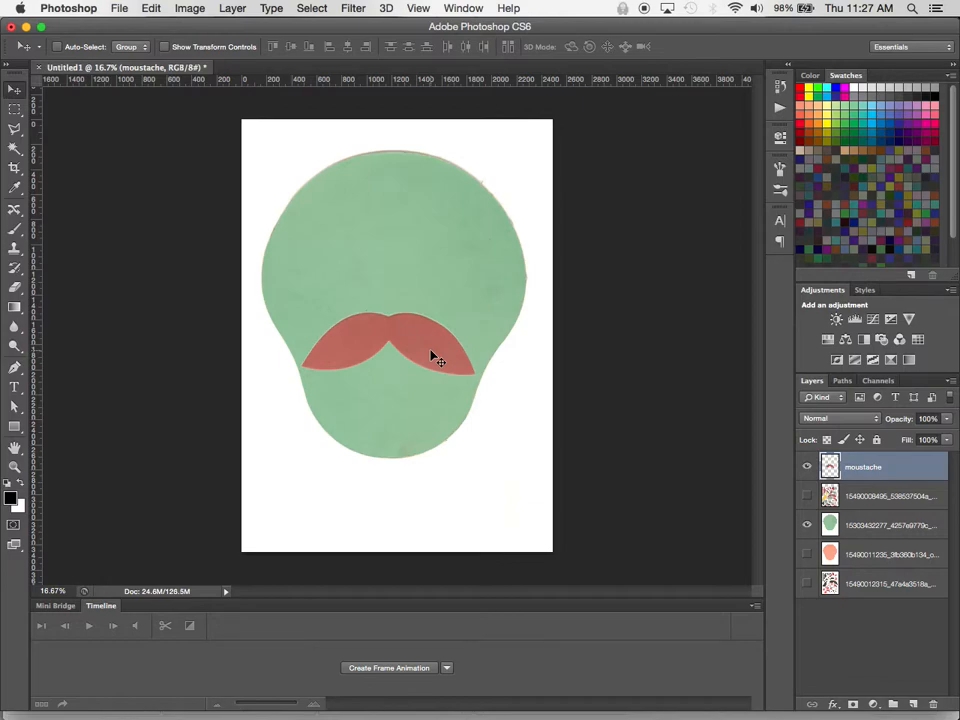
pyautogui.click(806, 496)
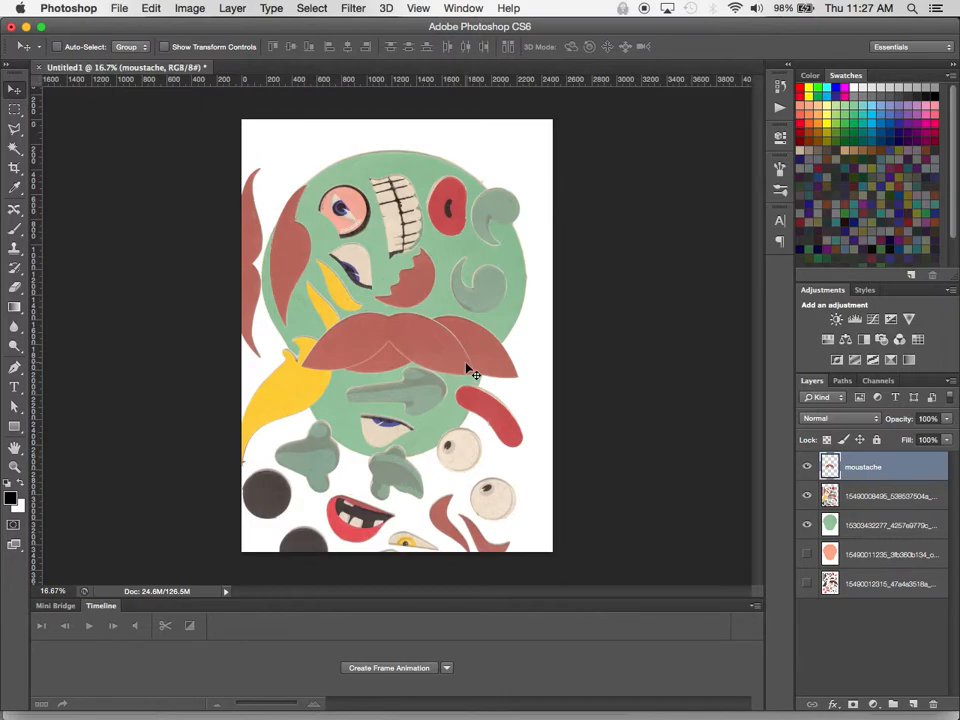
pyautogui.click(806, 466)
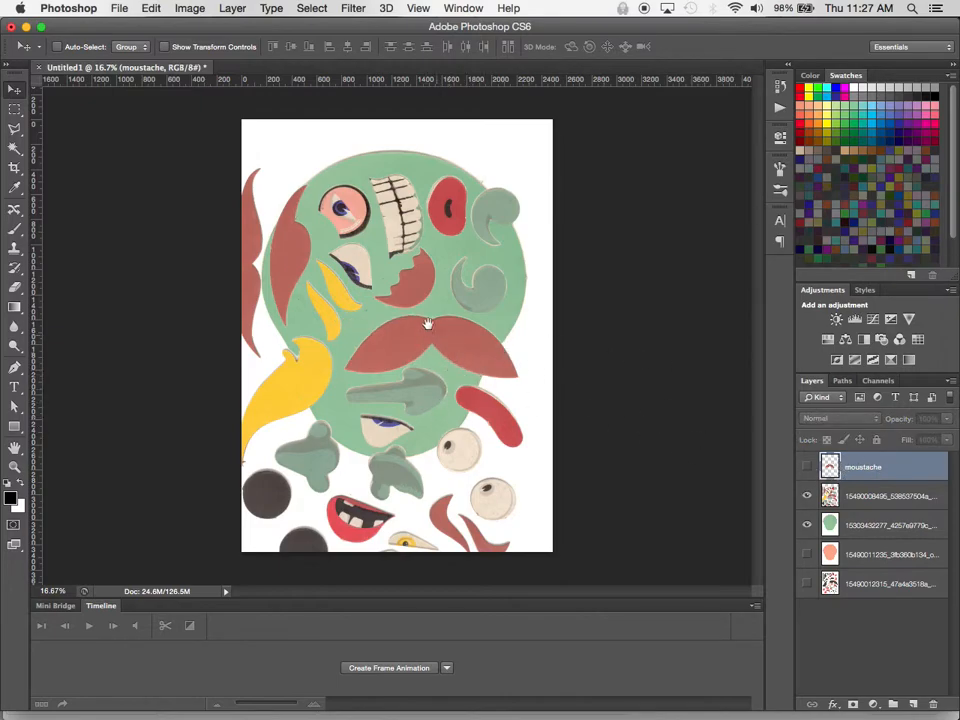
pyautogui.click(884, 588)
pyautogui.moveTo(884, 588); pyautogui.dragTo(868, 495)
pyautogui.click(807, 495)
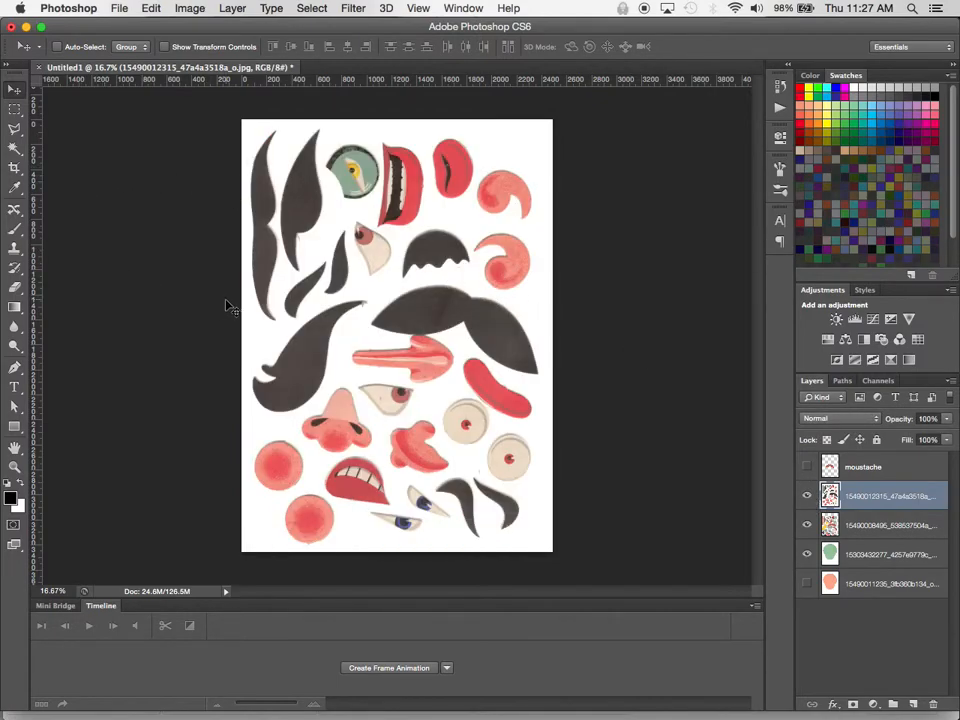
pyautogui.click(14, 150)
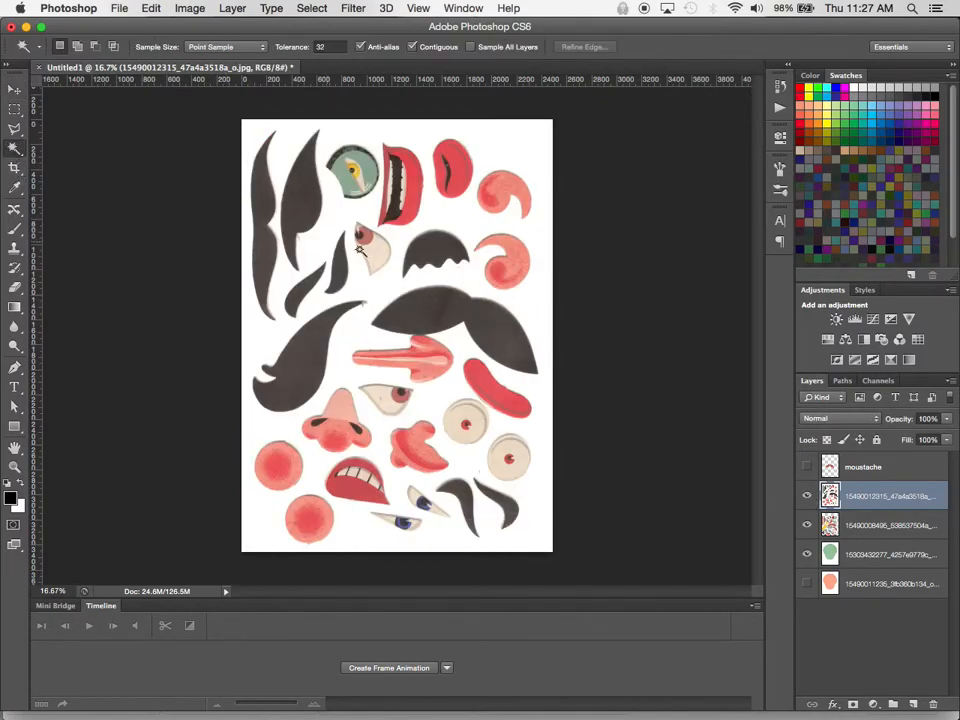
pyautogui.click(532, 300)
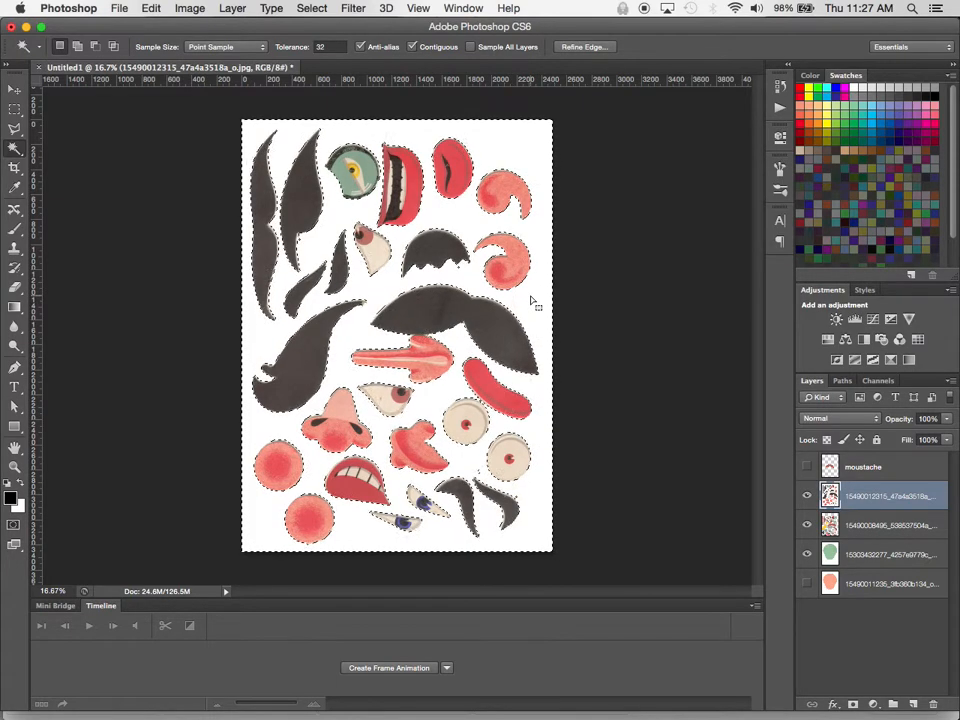
pyautogui.press('Delete')
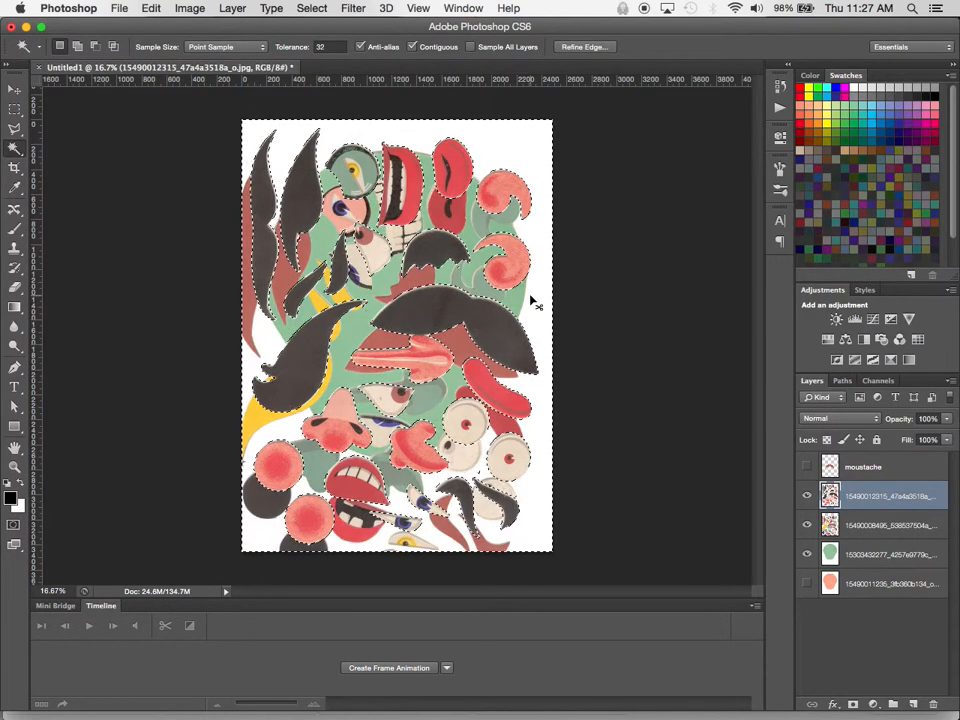
pyautogui.press('super+d')
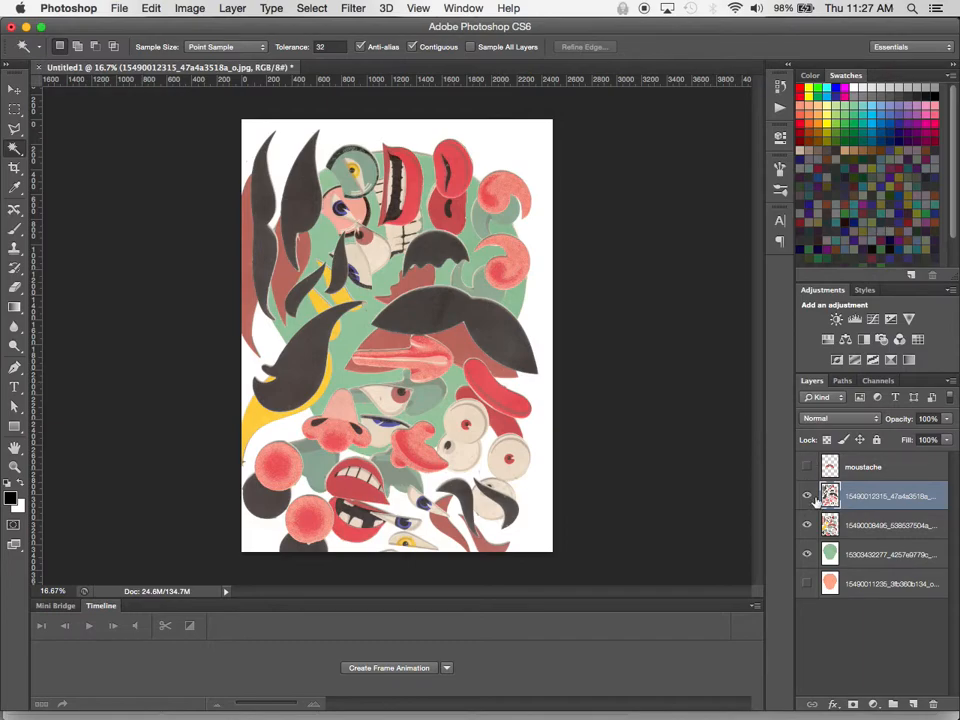
pyautogui.click(807, 524)
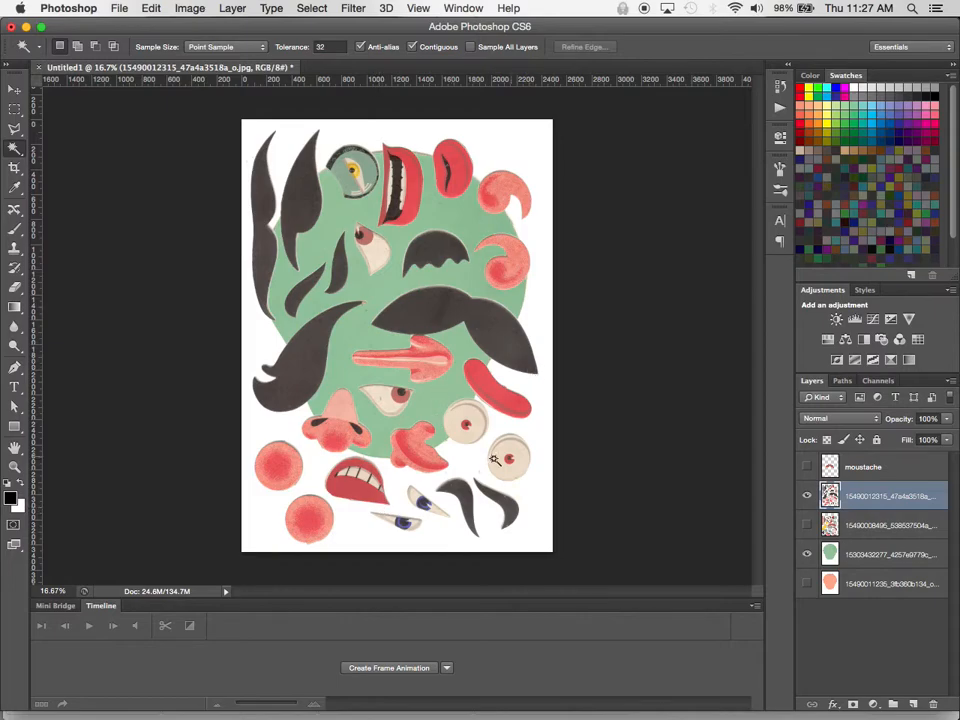
pyautogui.keyDown('ctrl'); pyautogui.click(494, 444); pyautogui.keyUp('ctrl')
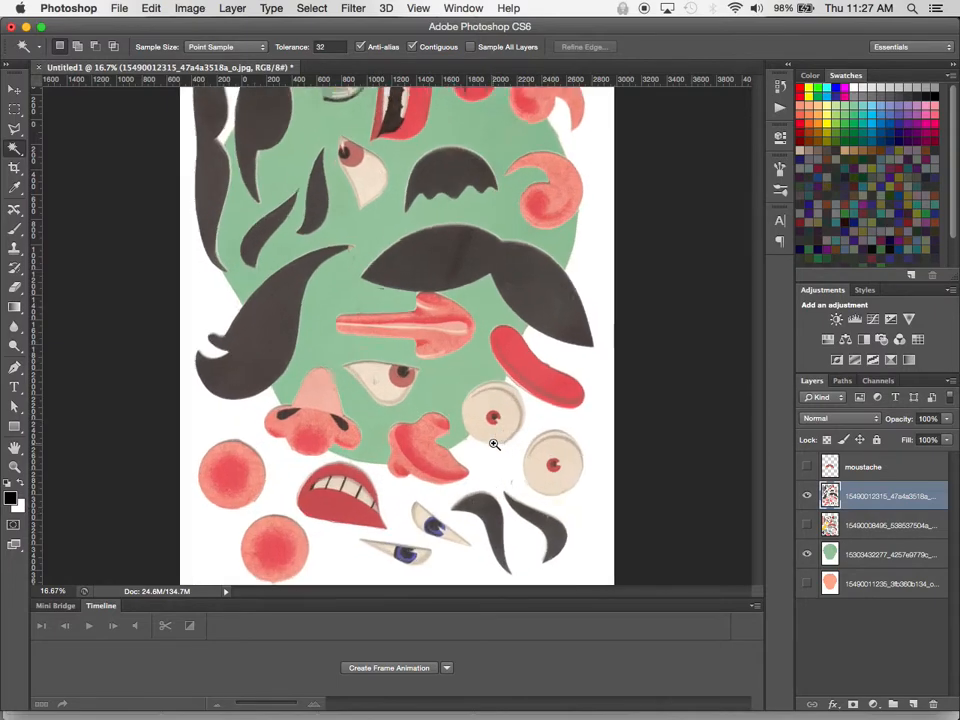
pyautogui.keyDown('ctrl'); pyautogui.click(494, 444); pyautogui.keyUp('ctrl')
pyautogui.keyDown('ctrl'); pyautogui.click(494, 444); pyautogui.keyUp('ctrl')
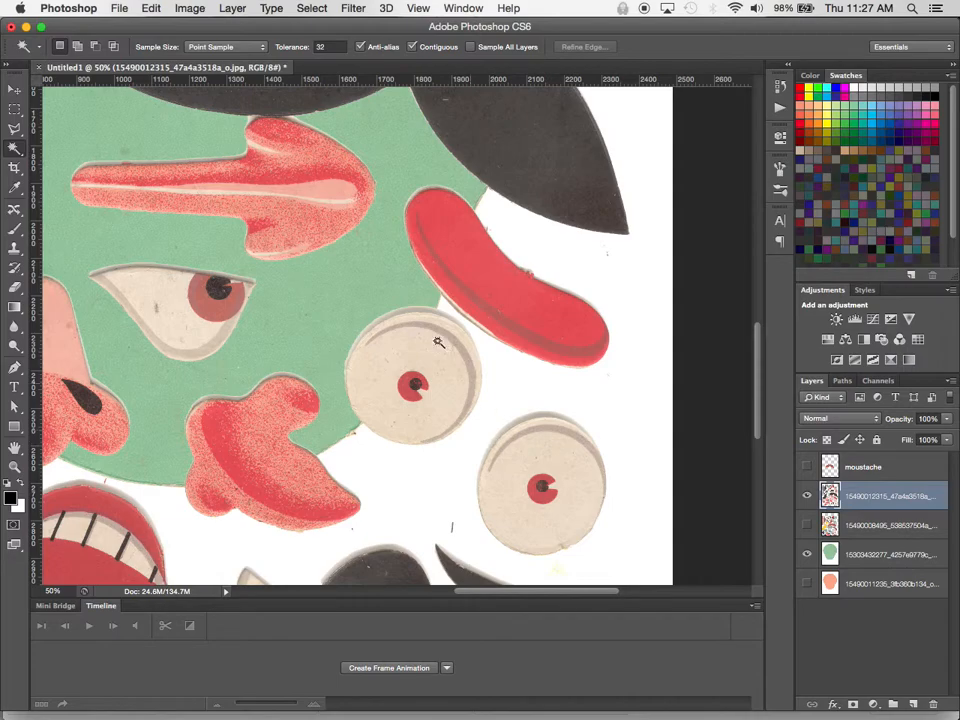
pyautogui.click(14, 128)
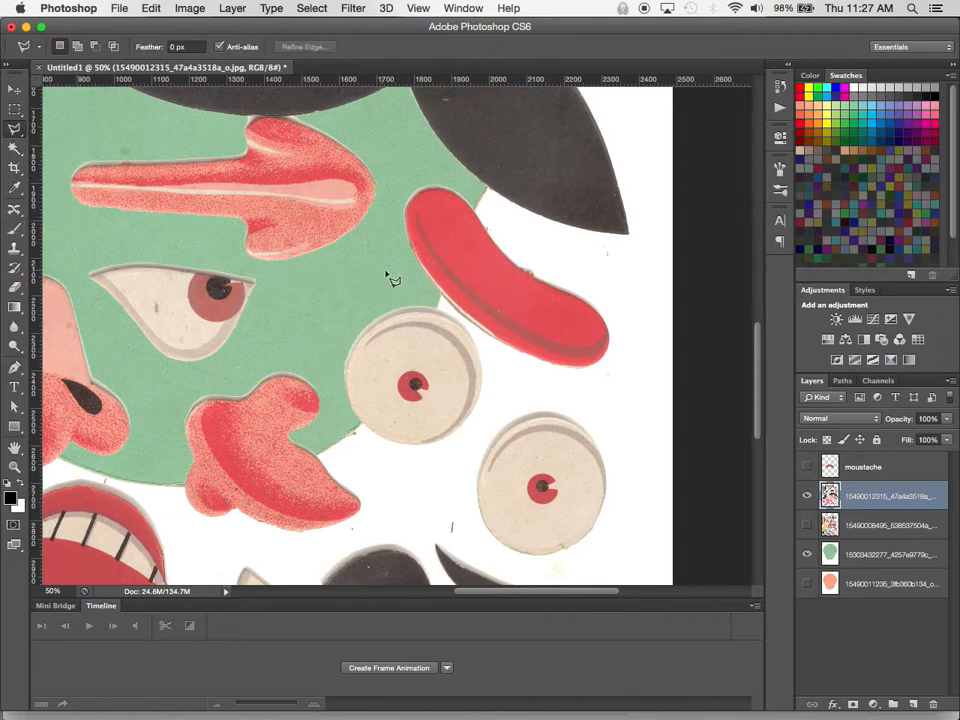
pyautogui.click(408, 290)
pyautogui.click(330, 332)
pyautogui.click(330, 396)
pyautogui.click(379, 460)
pyautogui.click(451, 479)
pyautogui.click(476, 538)
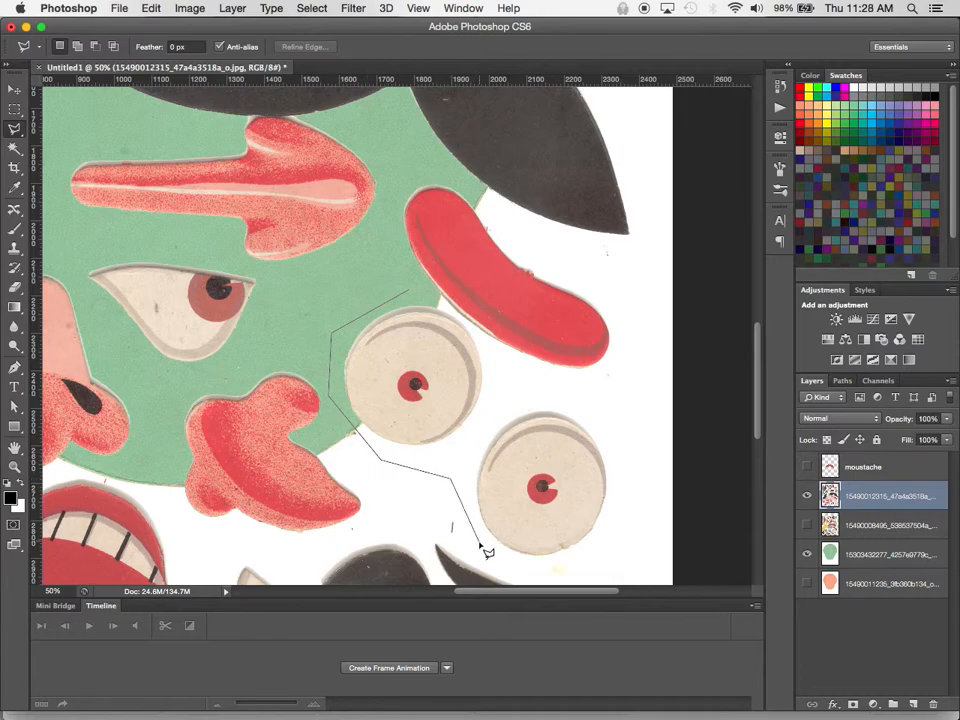
pyautogui.click(536, 566)
pyautogui.click(621, 550)
pyautogui.click(631, 440)
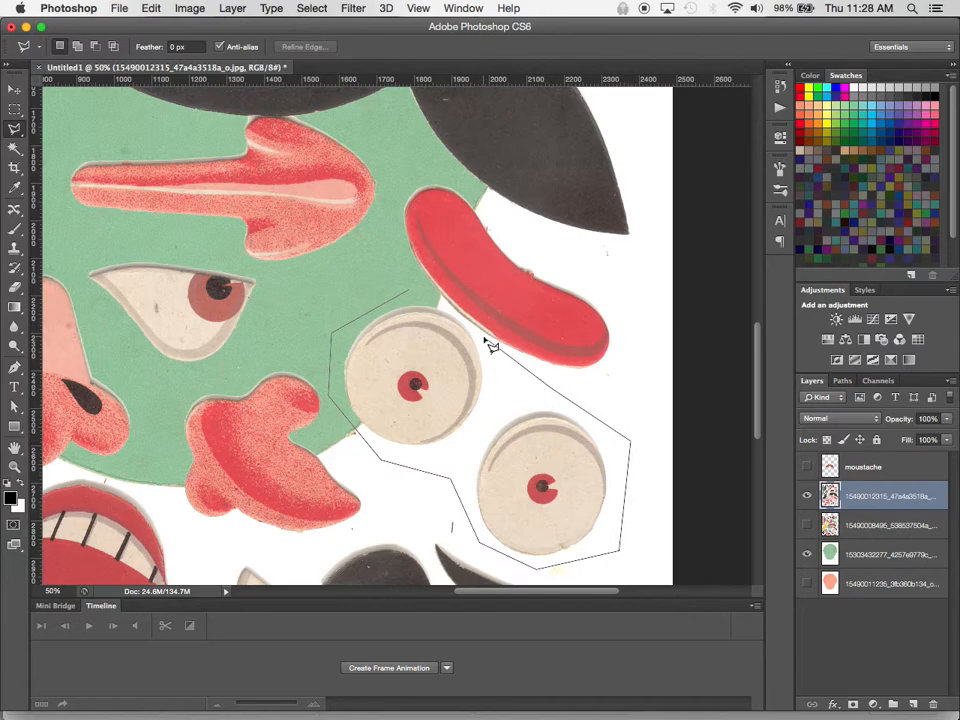
pyautogui.click(412, 296)
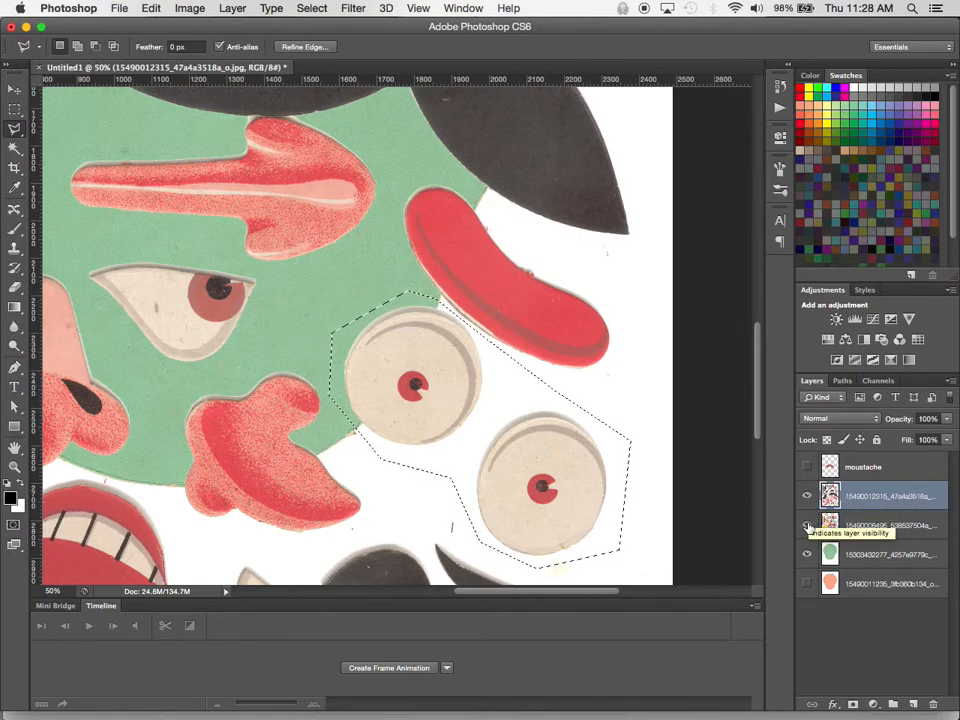
pyautogui.click(808, 524)
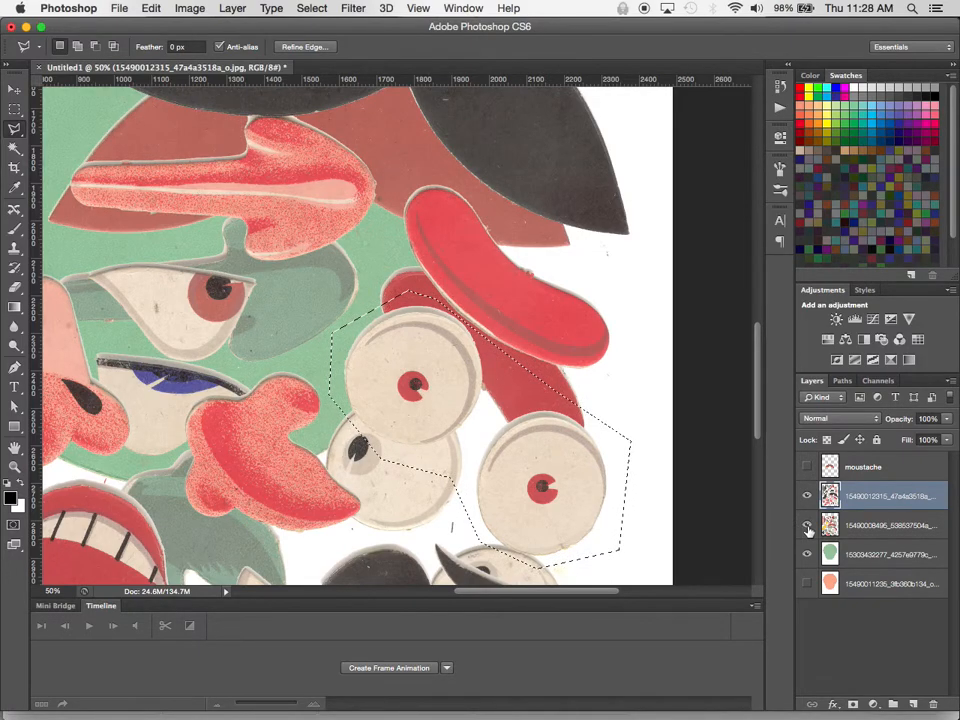
pyautogui.click(870, 525)
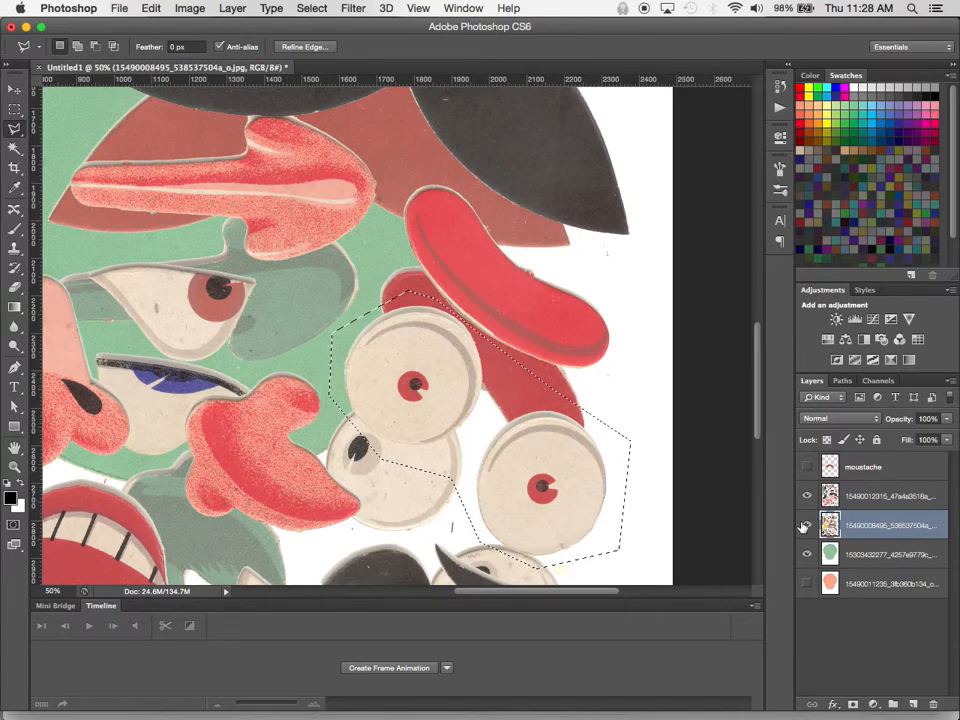
pyautogui.press('super+c')
pyautogui.press('super+v')
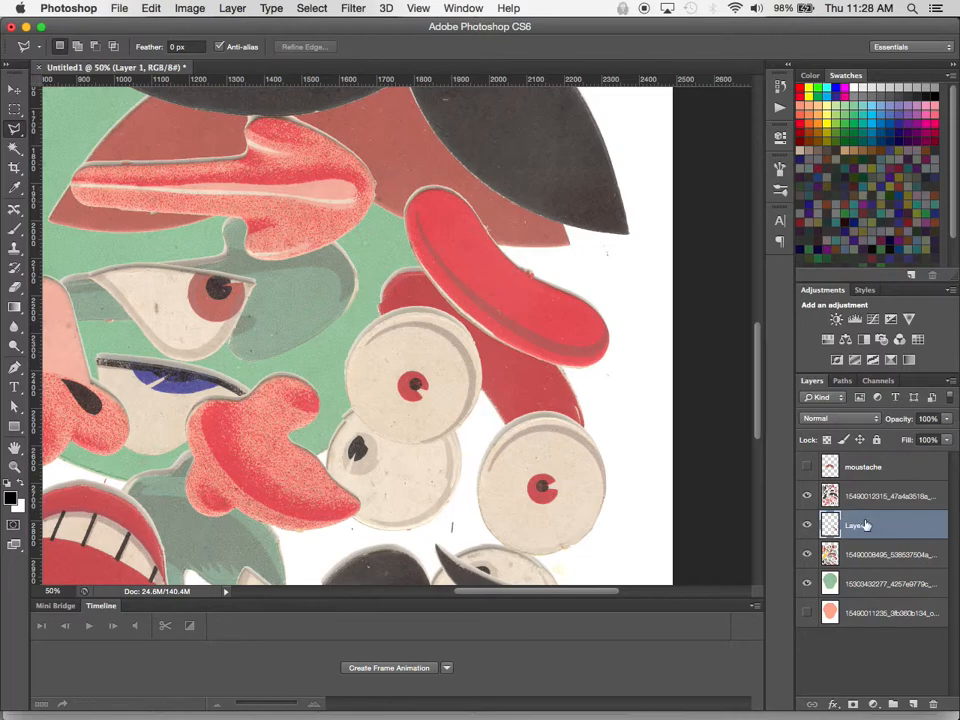
pyautogui.click(808, 496)
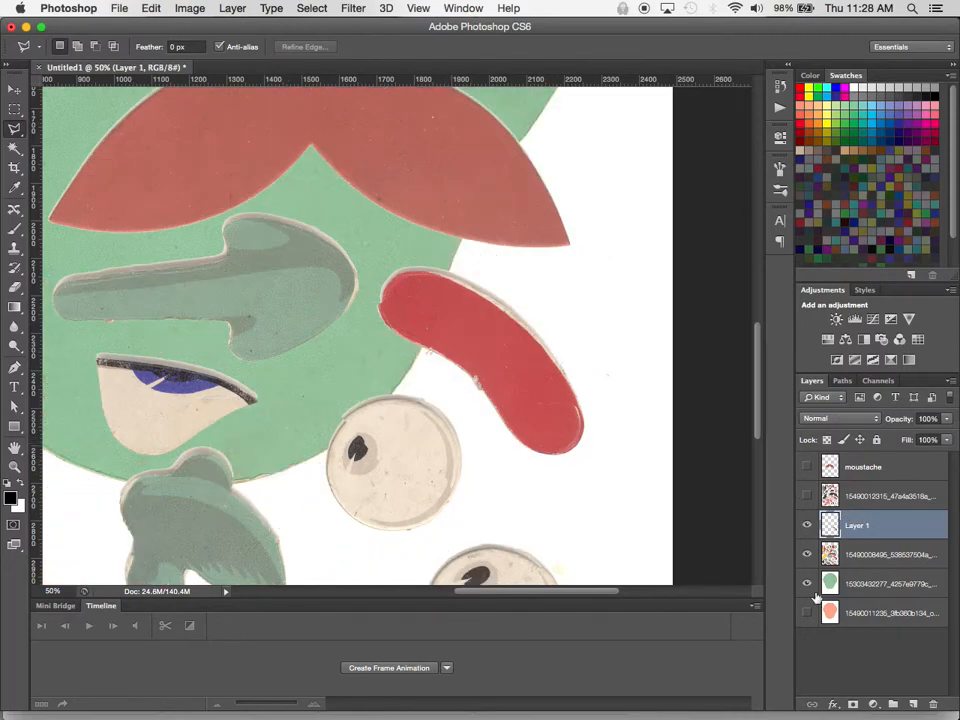
pyautogui.click(807, 556)
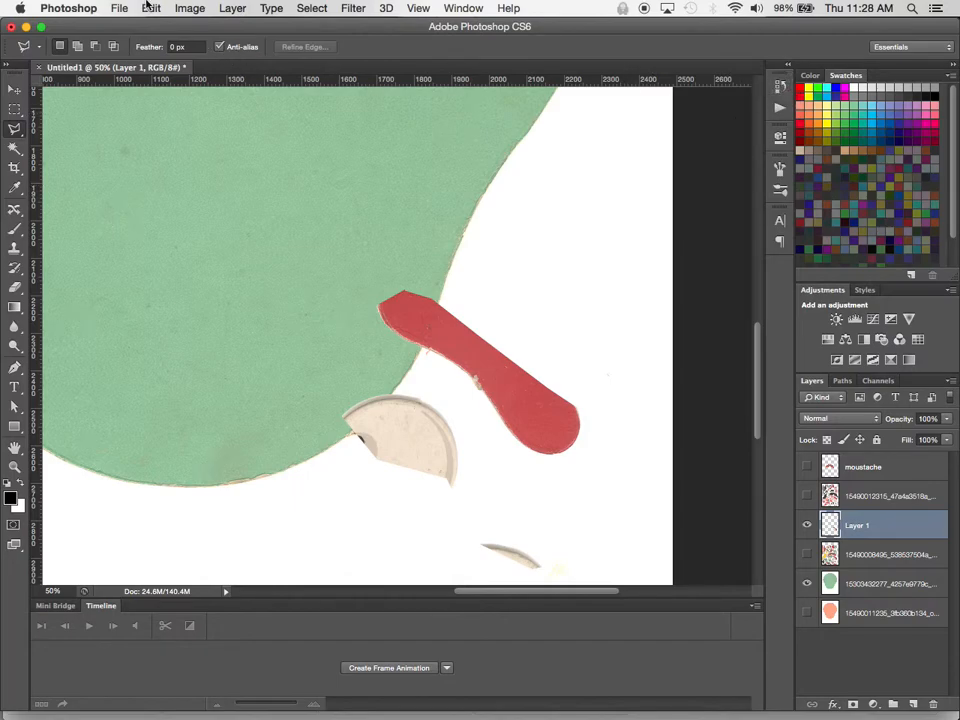
# - Undo the paste and use History to return the document to the Polygonal Lasso state
pyautogui.click(150, 8)
pyautogui.click(165, 26)
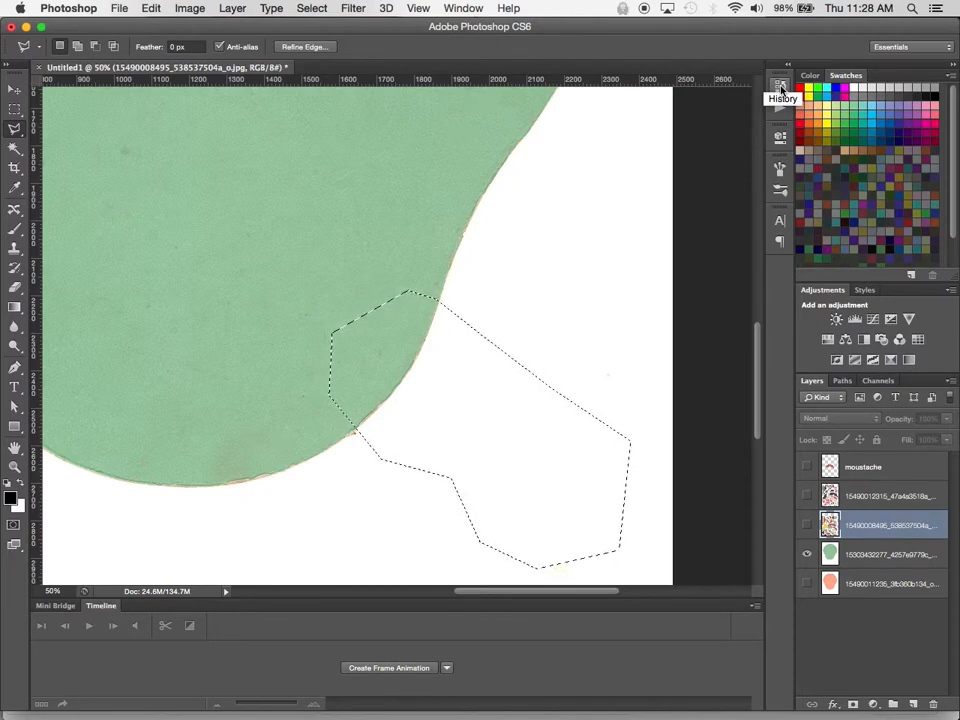
pyautogui.click(463, 8)
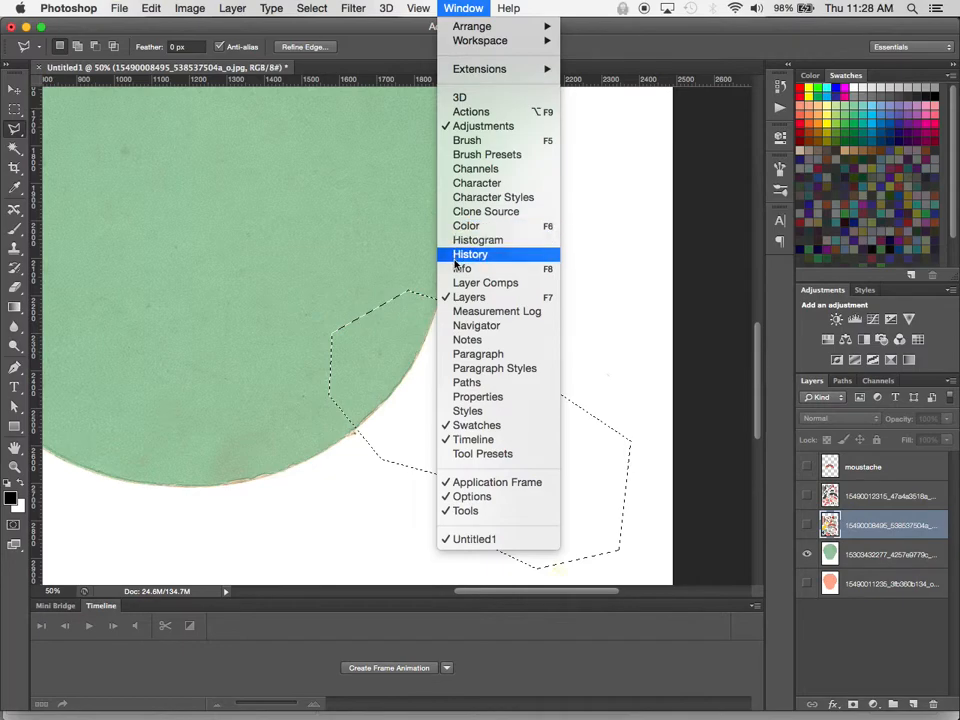
pyautogui.click(710, 146)
pyautogui.click(782, 86)
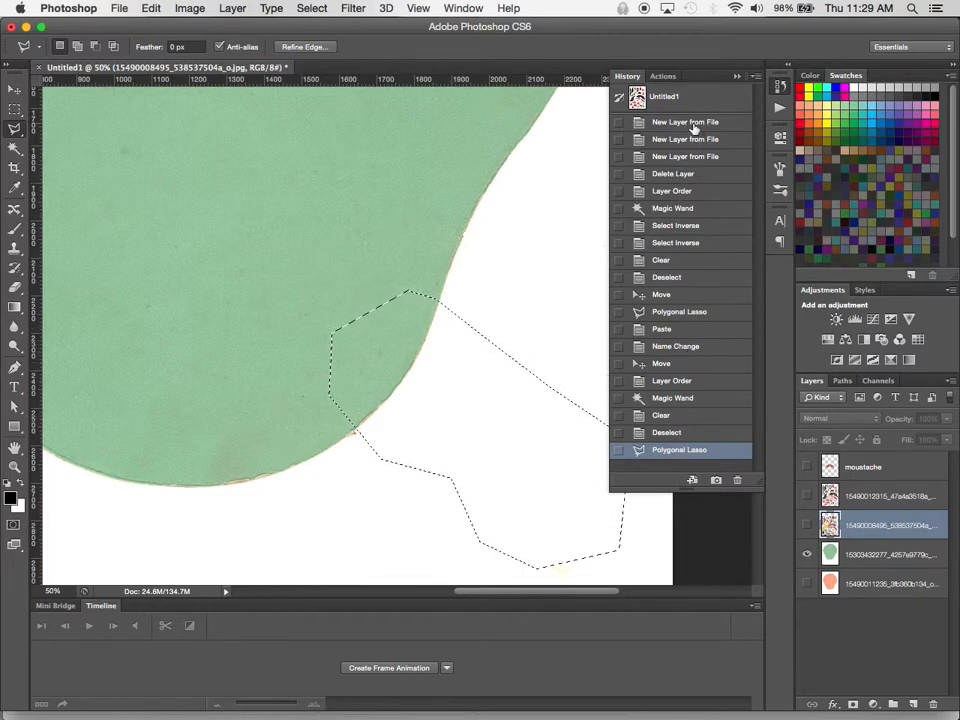
pyautogui.click(664, 418)
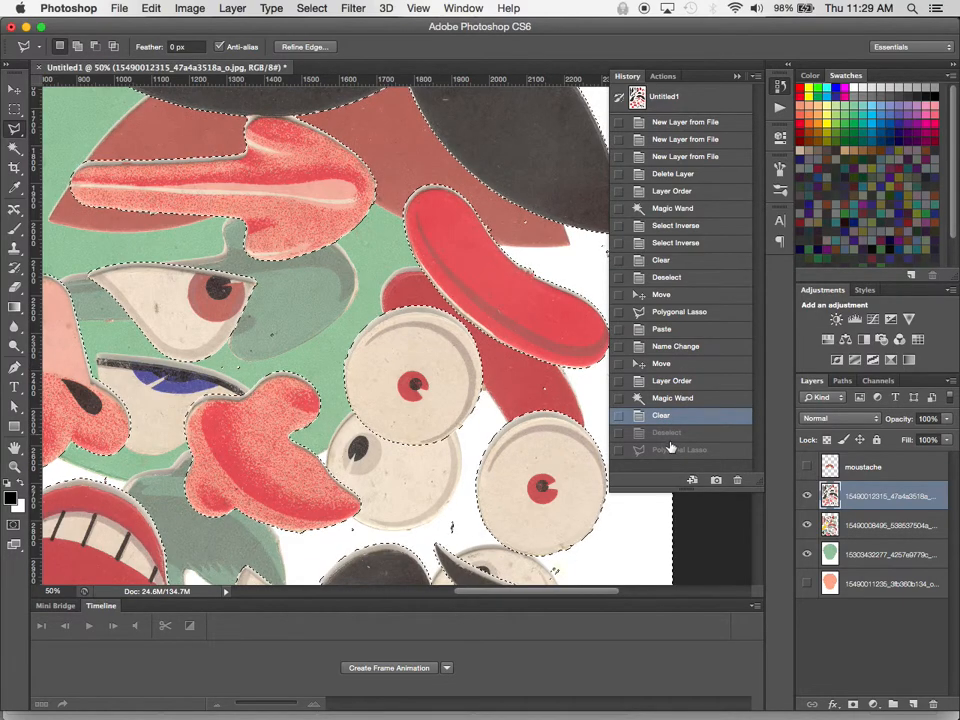
pyautogui.click(669, 452)
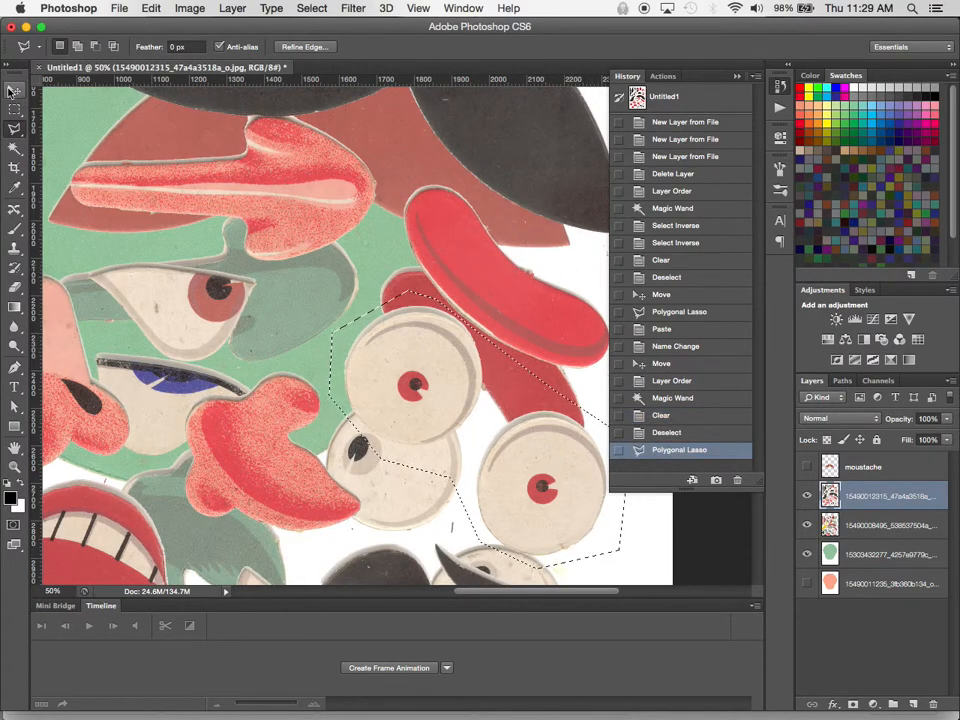
pyautogui.click(12, 91)
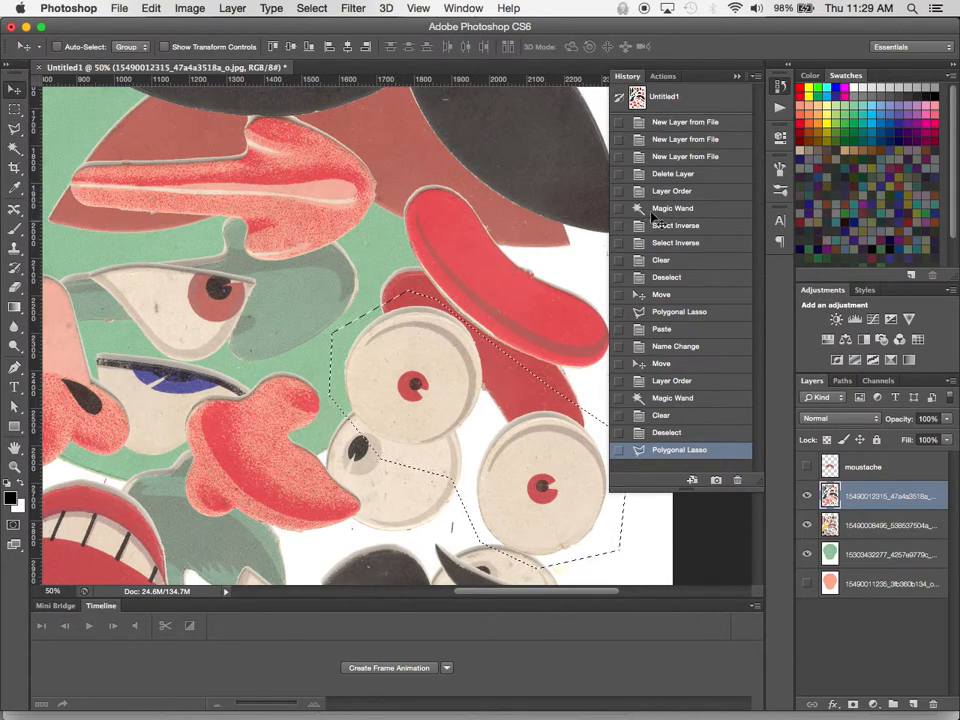
pyautogui.click(781, 87)
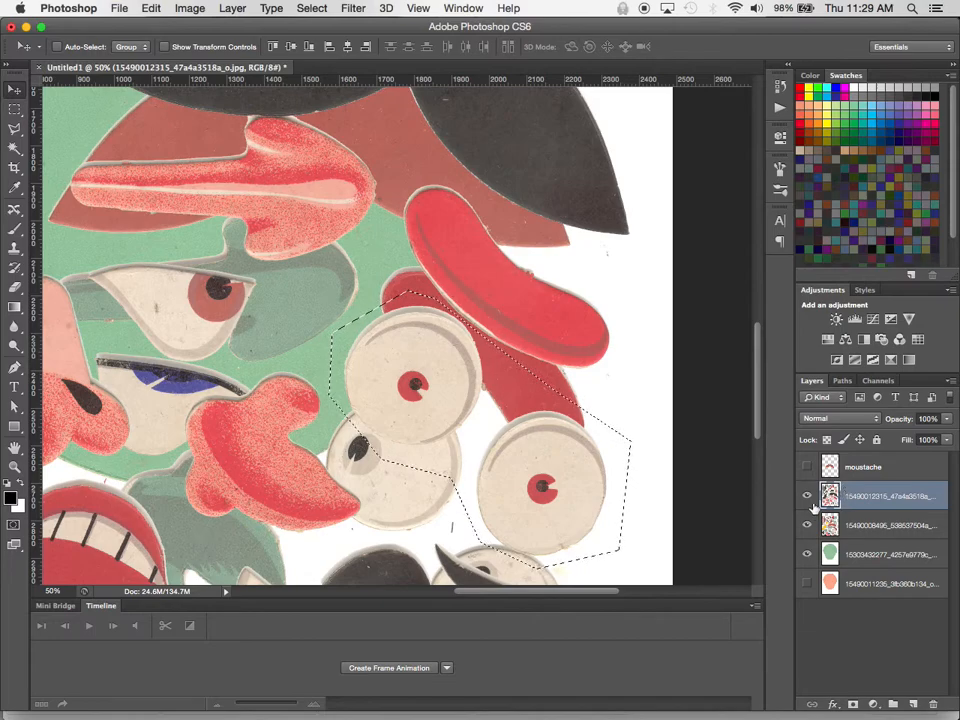
pyautogui.click(808, 526)
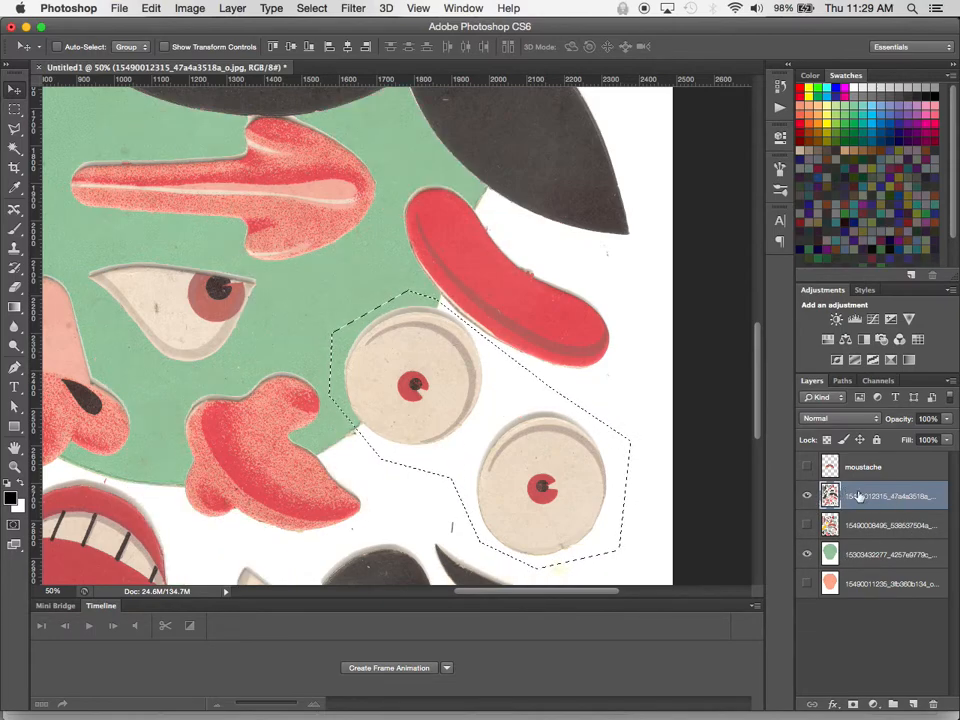
pyautogui.press('super+c')
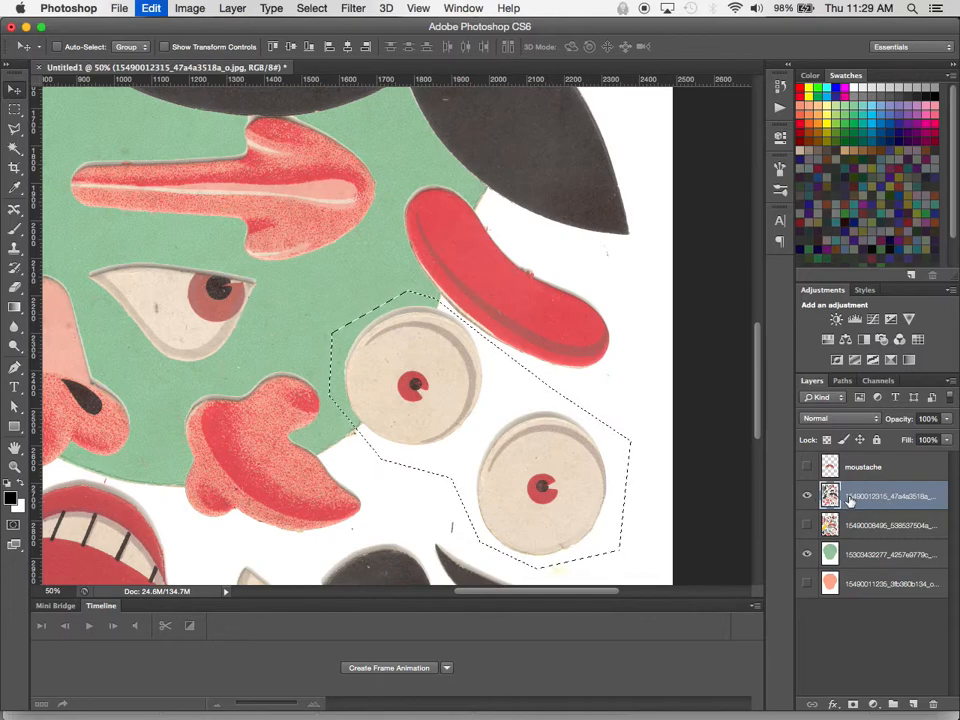
pyautogui.press('super+v')
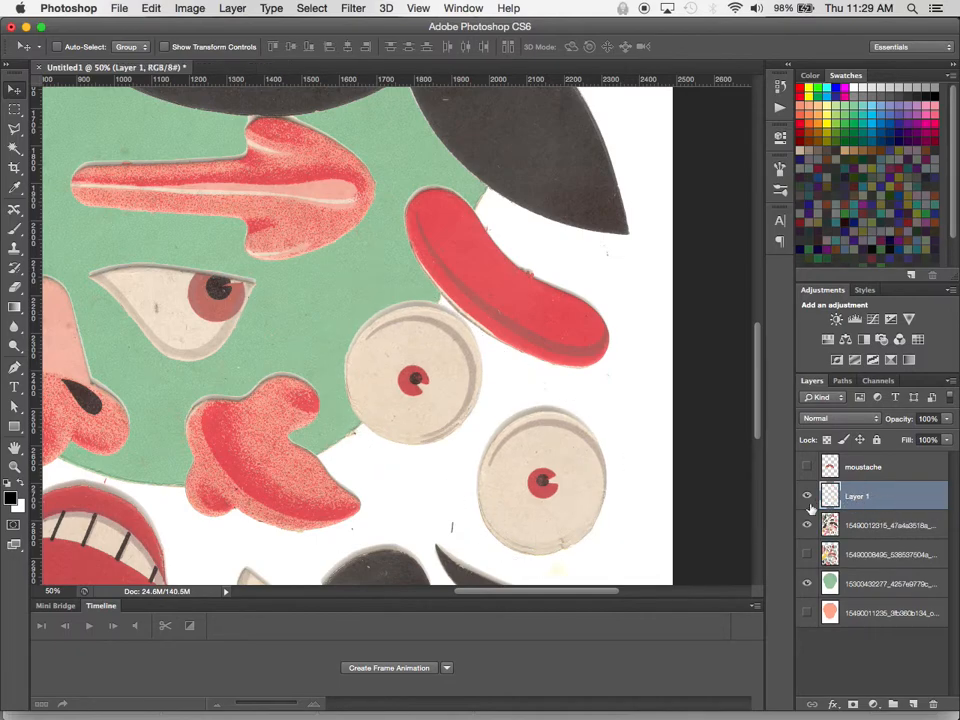
pyautogui.doubleClick(860, 497)
pyautogui.write('eyeballs')
pyautogui.press('Return')
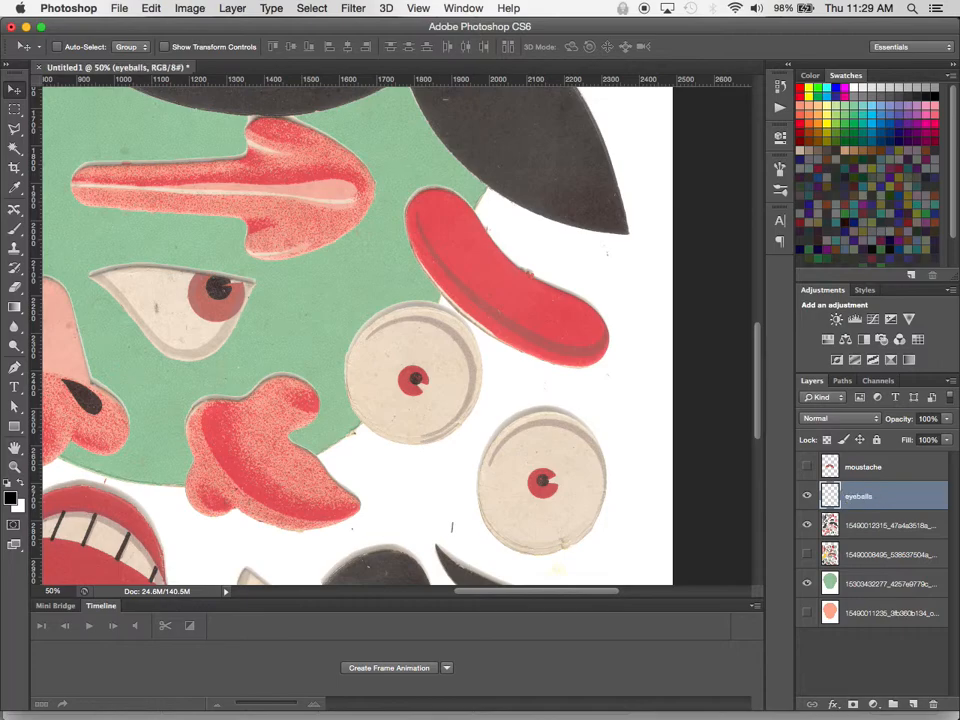
pyautogui.click(808, 526)
pyautogui.keyDown('alt'); pyautogui.keyDown('super'); pyautogui.click(472, 318); pyautogui.keyUp('super'); pyautogui.keyUp('alt')
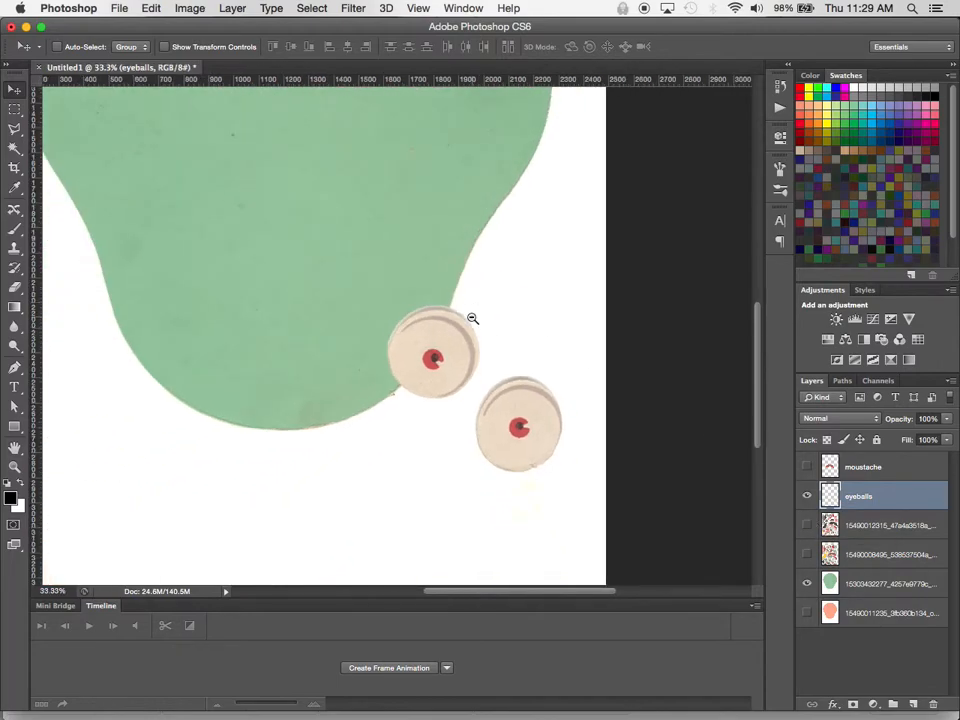
pyautogui.keyDown('alt'); pyautogui.keyDown('super'); pyautogui.click(471, 317); pyautogui.keyUp('super'); pyautogui.keyUp('alt')
pyautogui.click(807, 466)
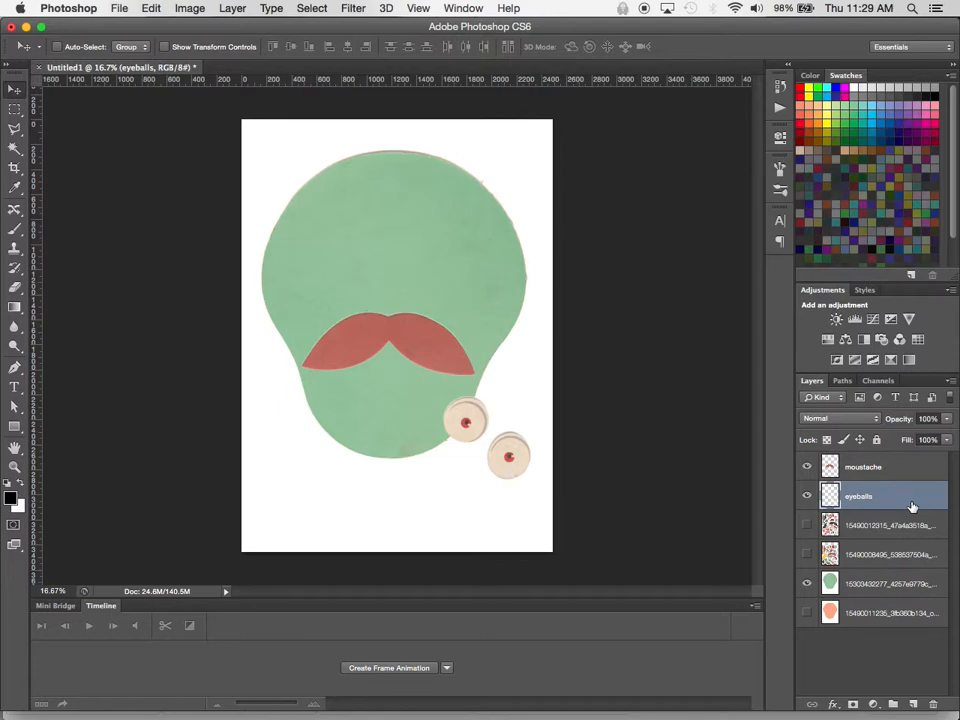
pyautogui.moveTo(478, 413); pyautogui.dragTo(380, 216)
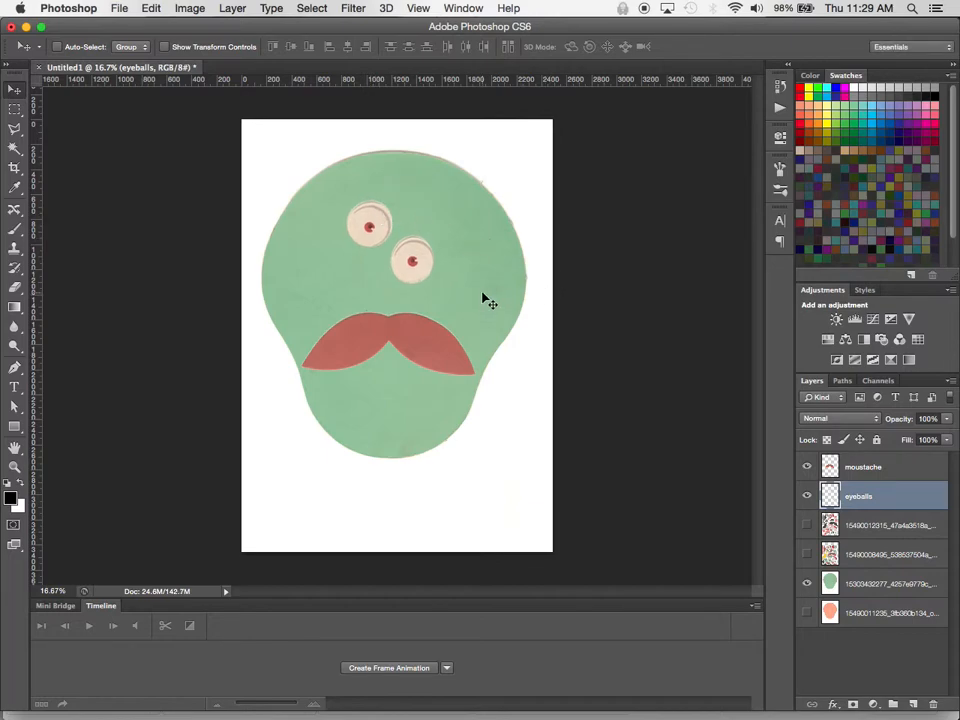
pyautogui.moveTo(374, 232)
pyautogui.mouseDown()
pyautogui.moveTo(432, 271)
pyautogui.moveTo(372, 237)
pyautogui.moveTo(370, 247)
pyautogui.moveTo(384, 244)
pyautogui.mouseUp()
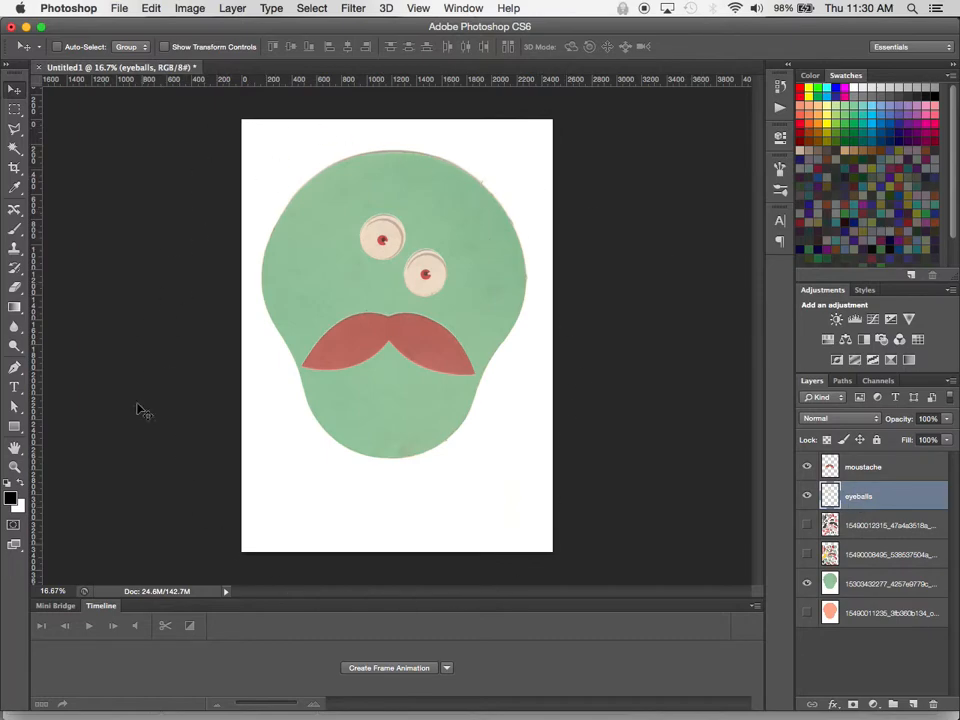
# - Review the document's pixel dimensions and resolution in Image Size
pyautogui.click(198, 9)
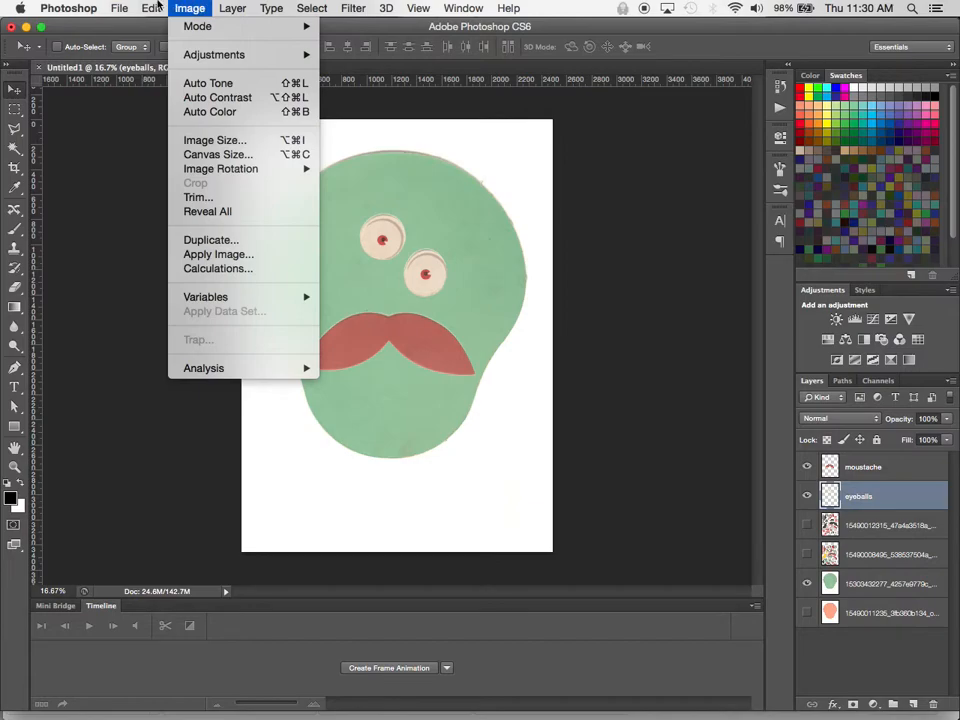
pyautogui.click(218, 141)
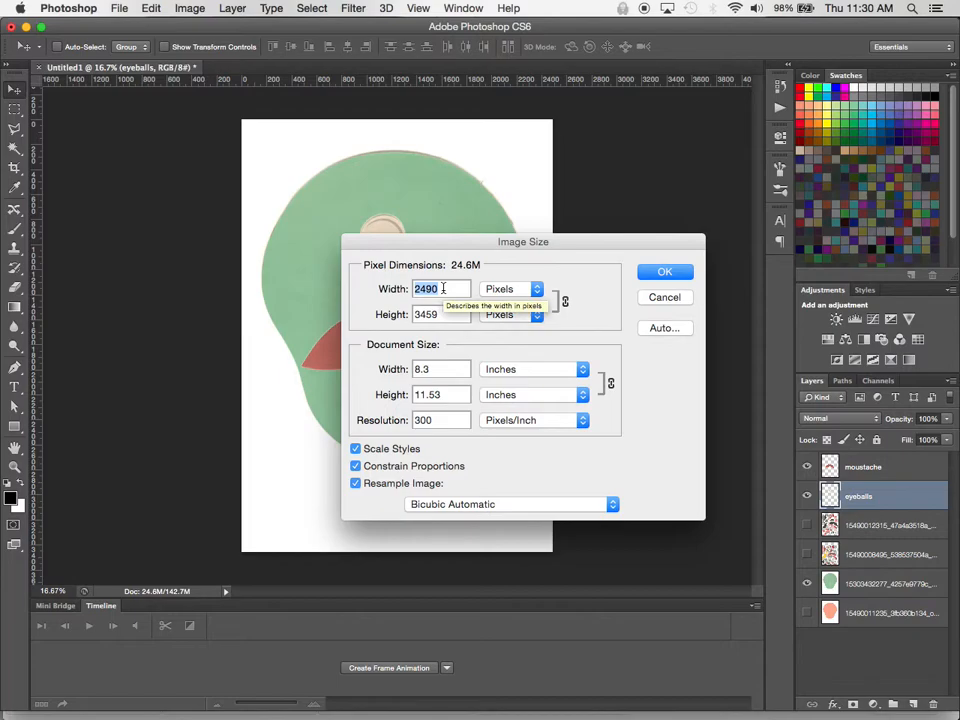
pyautogui.click(664, 298)
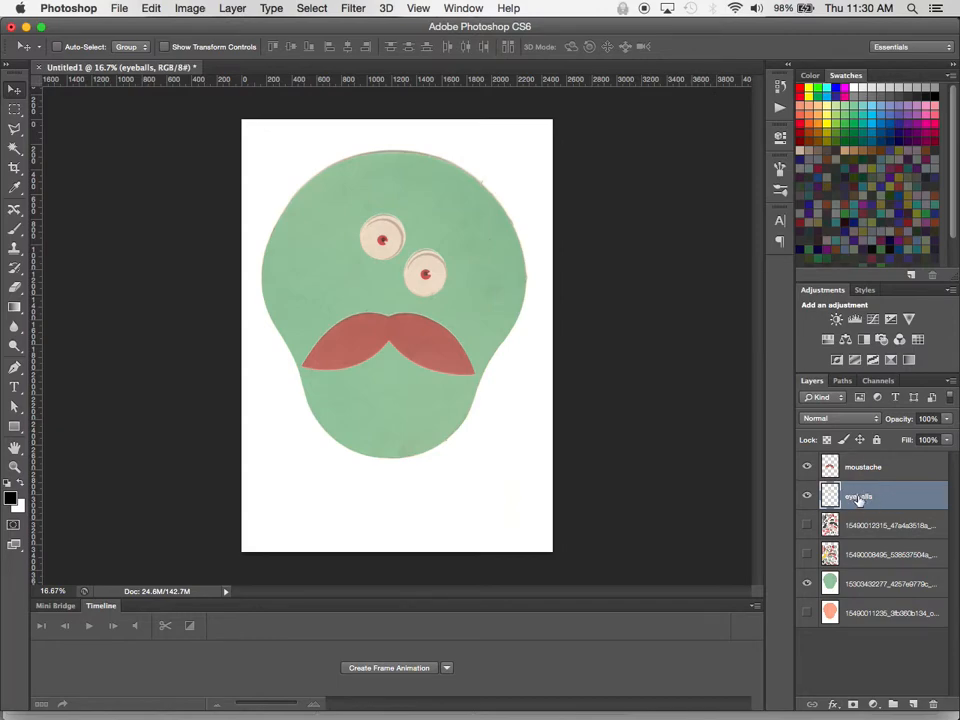
# - Free Transform the eyeballs to about 137% size, rotated about 144°, and place them side by side above the moustache
pyautogui.click(150, 8)
pyautogui.moveTo(187, 344)
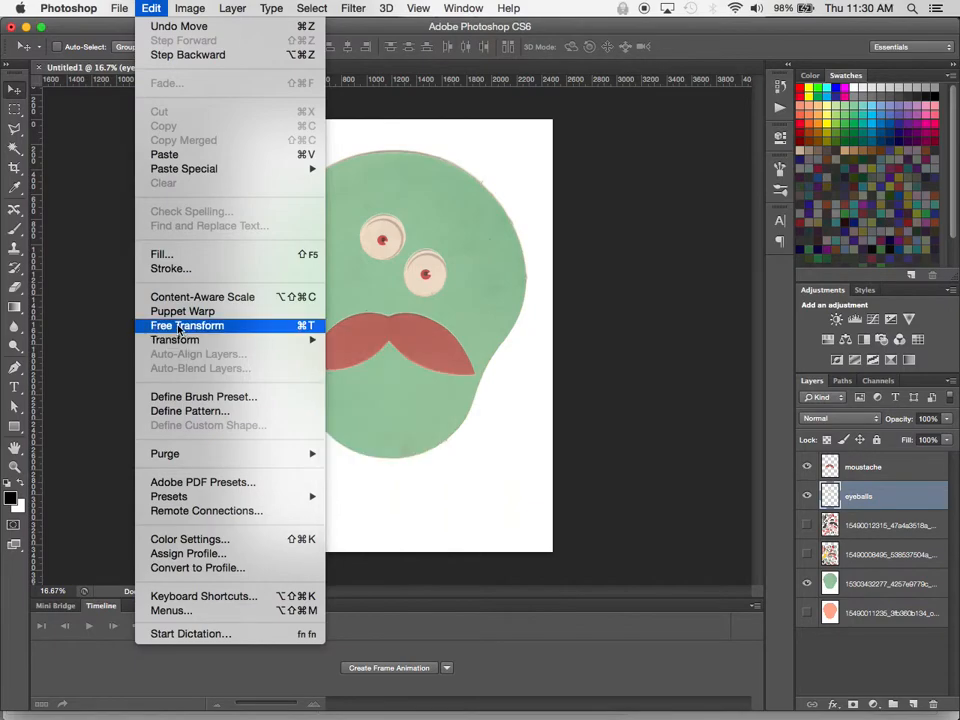
pyautogui.click(180, 327)
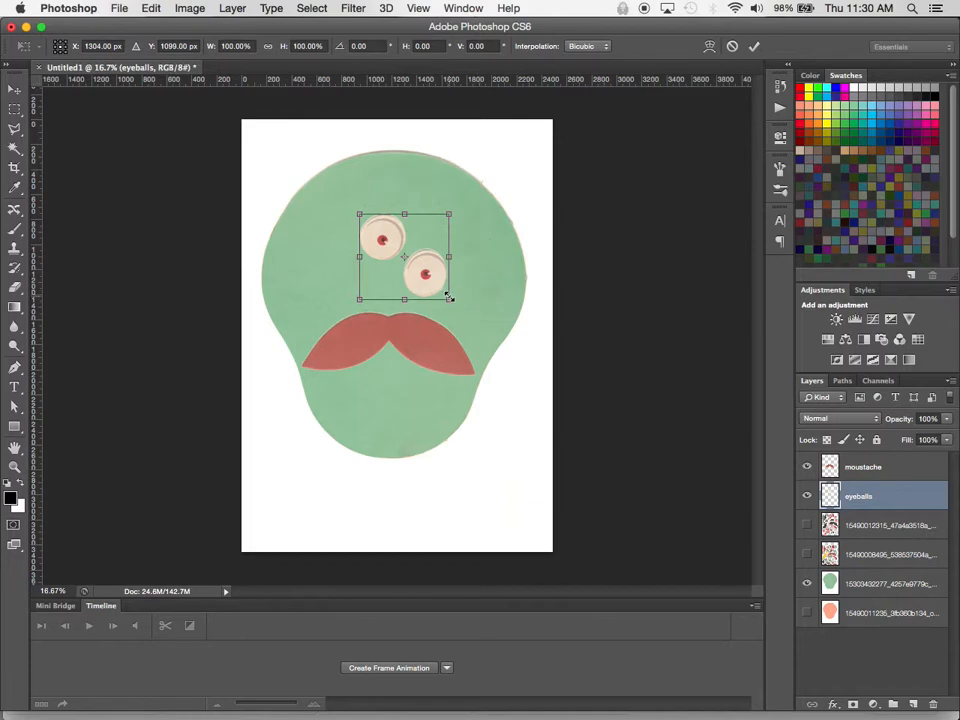
pyautogui.moveTo(449, 298); pyautogui.dragTo(474, 318)
pyautogui.moveTo(461, 313); pyautogui.dragTo(478, 334)
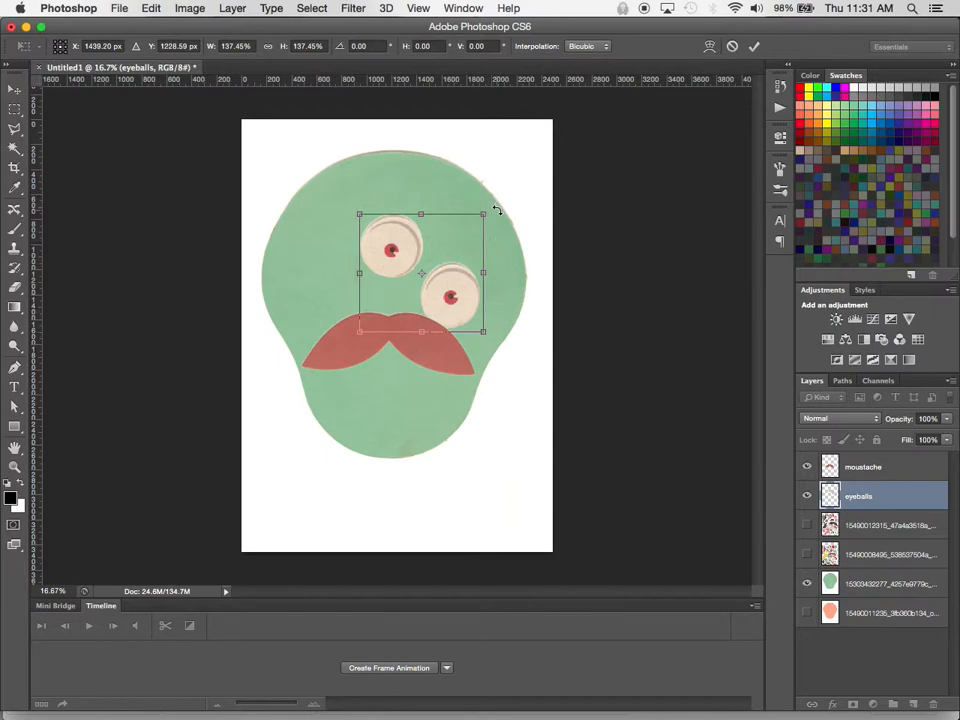
pyautogui.moveTo(497, 205); pyautogui.dragTo(378, 429)
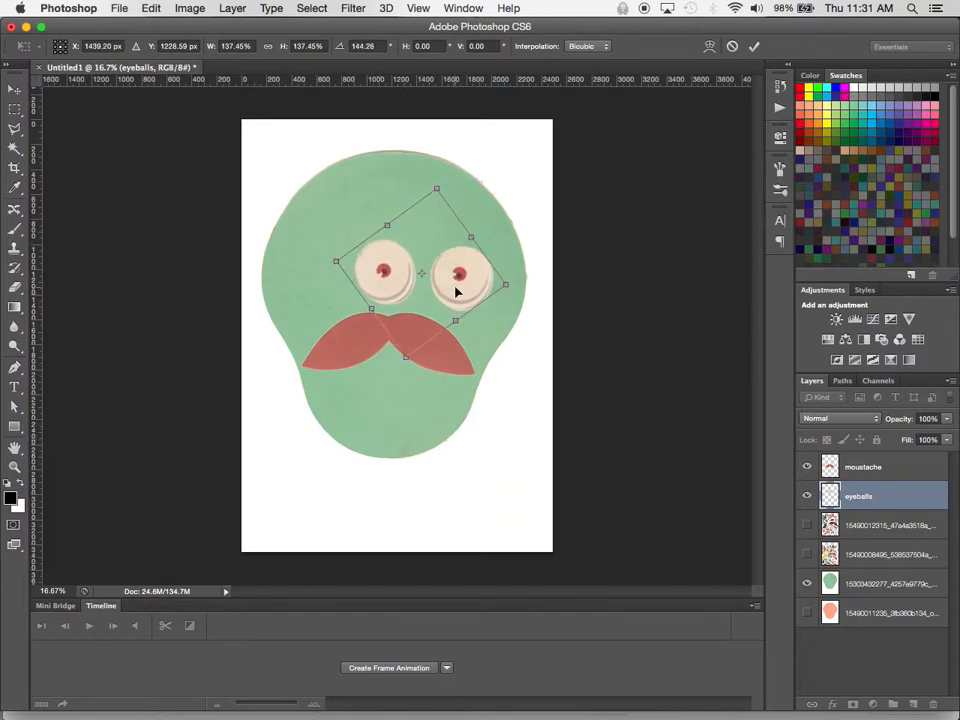
pyautogui.moveTo(456, 291); pyautogui.dragTo(432, 273)
pyautogui.press('Return')
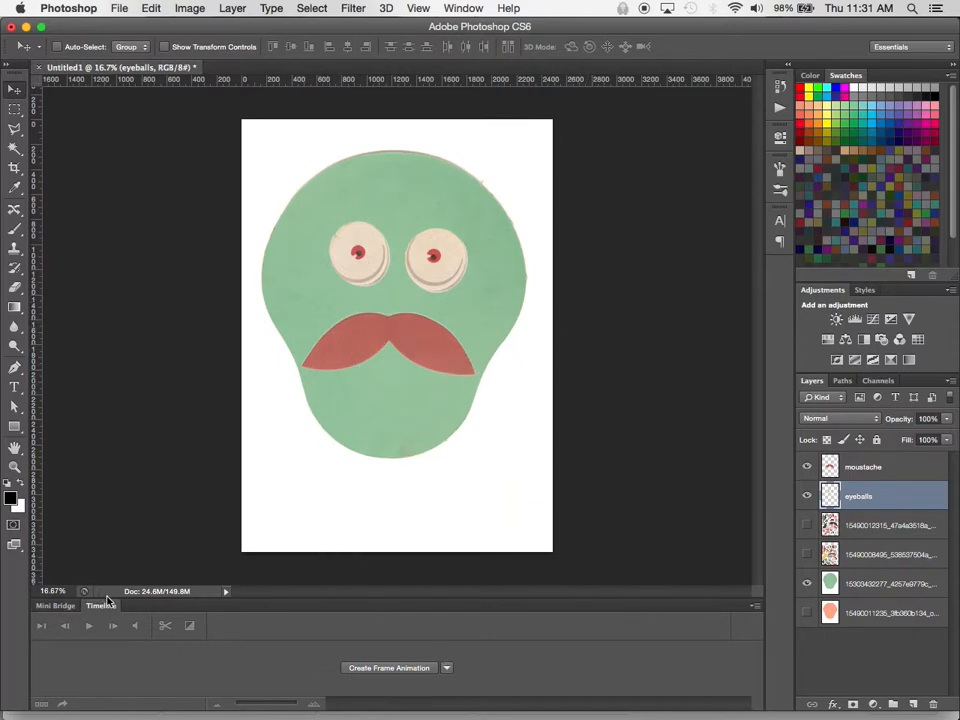
# - Create a frame animation from the face and set the first frame's delay to 0.1 seconds
pyautogui.click(465, 7)
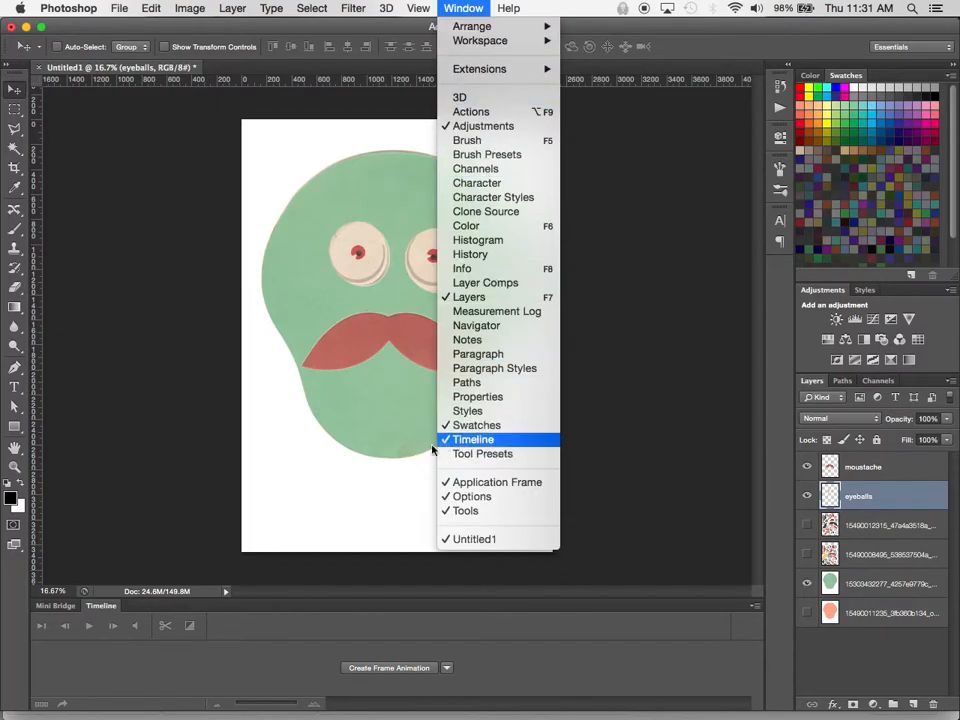
pyautogui.click(266, 658)
pyautogui.click(369, 669)
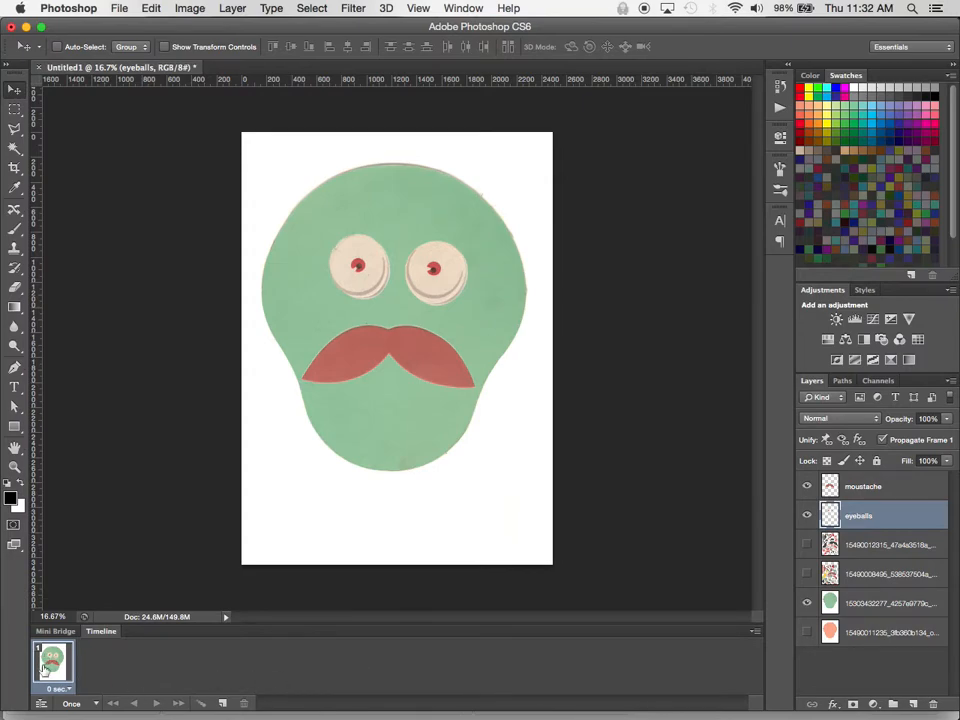
pyautogui.click(64, 689)
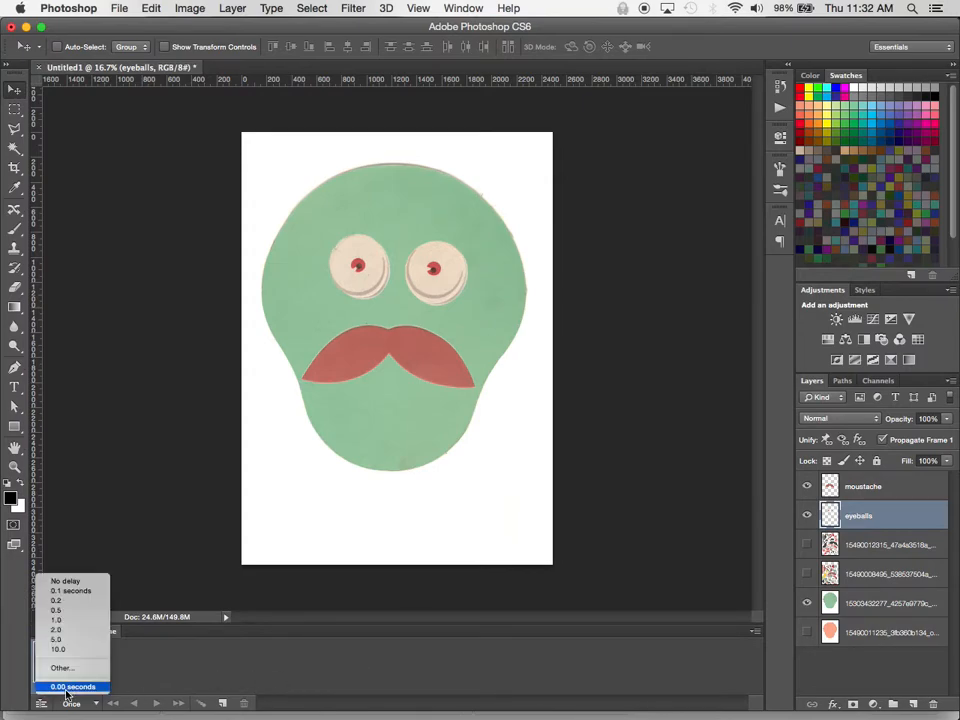
pyautogui.click(74, 591)
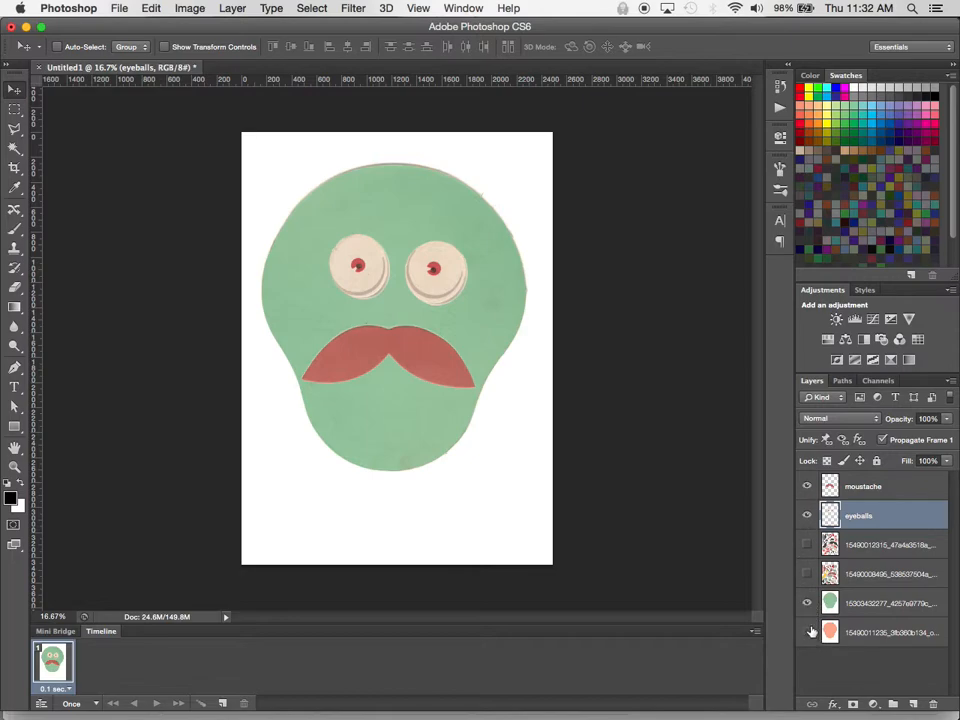
# - Add a second animation frame and hide the eyeballs layer in it
pyautogui.click(222, 704)
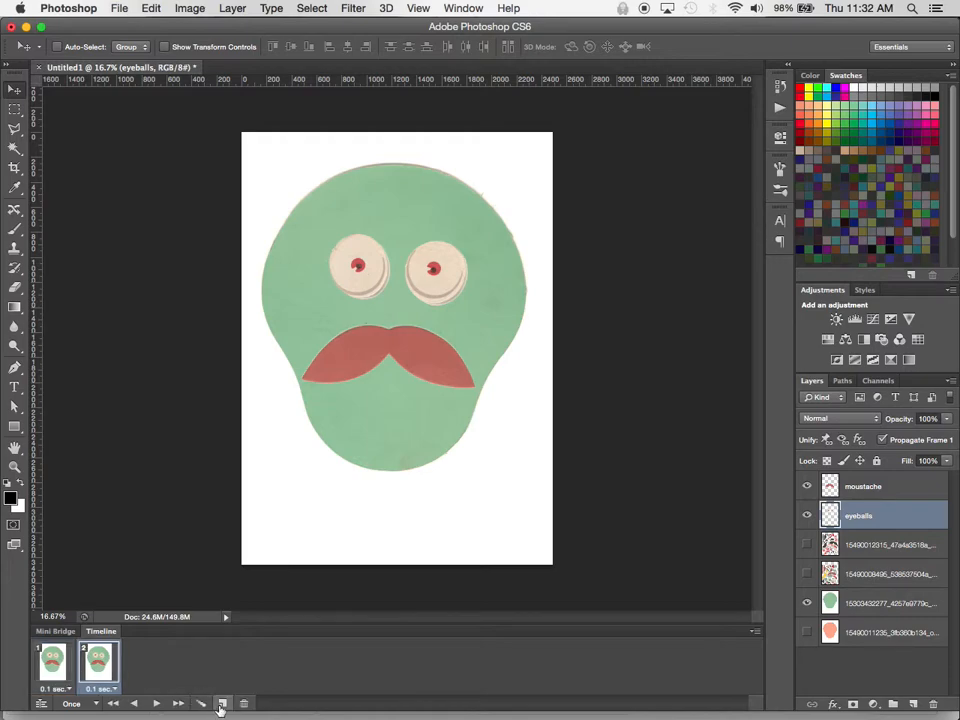
pyautogui.click(807, 515)
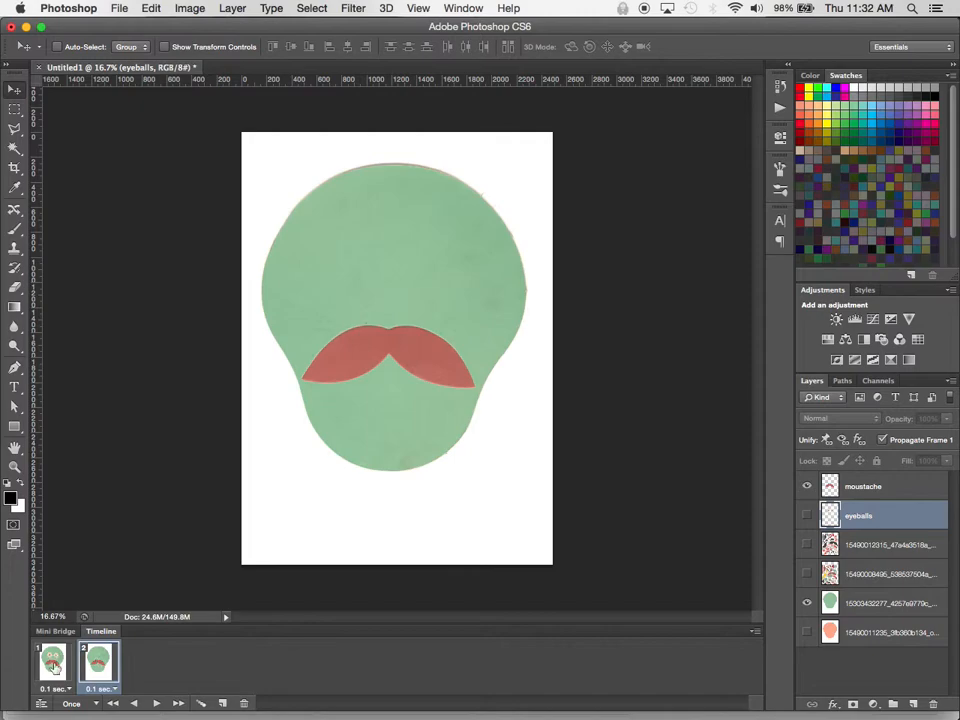
# - Set the animation's looping to Forever and play it through, stopping after the preview
pyautogui.click(94, 702)
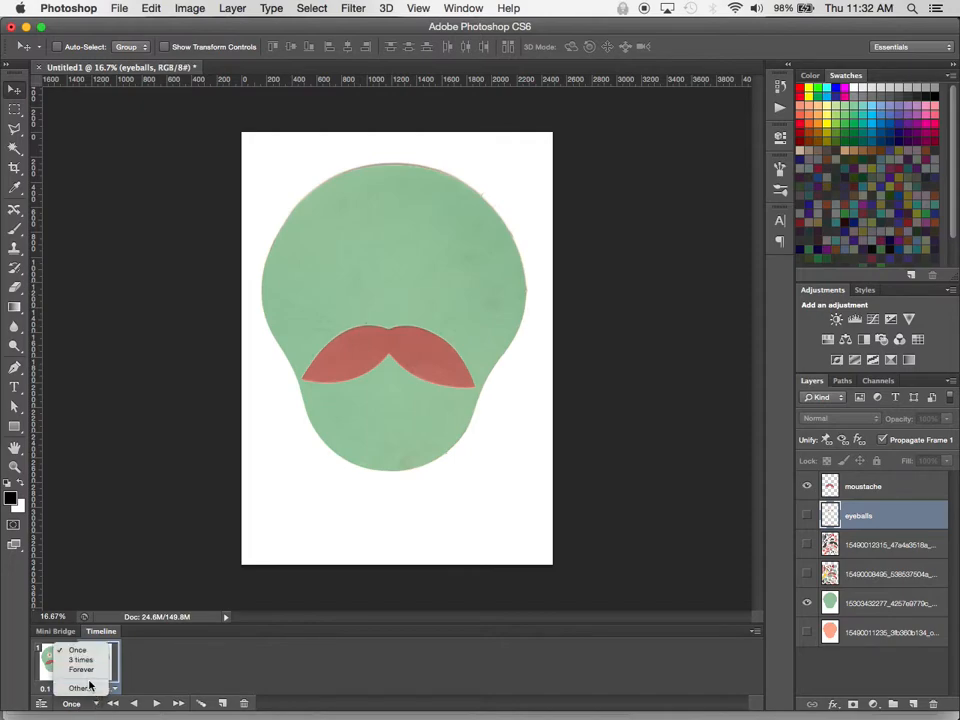
pyautogui.click(81, 669)
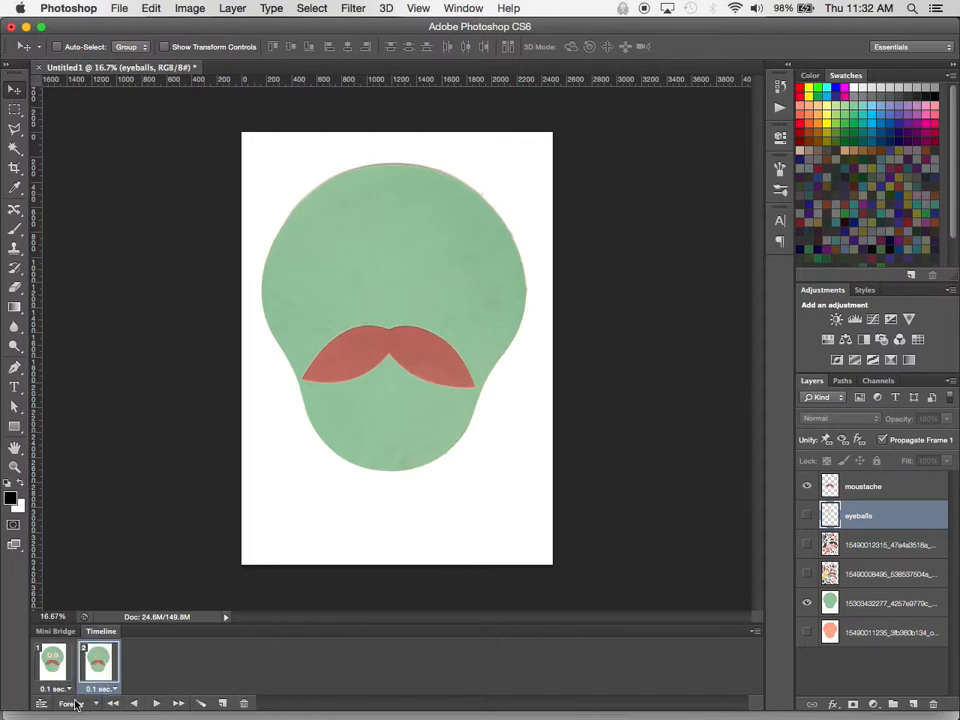
pyautogui.click(156, 703)
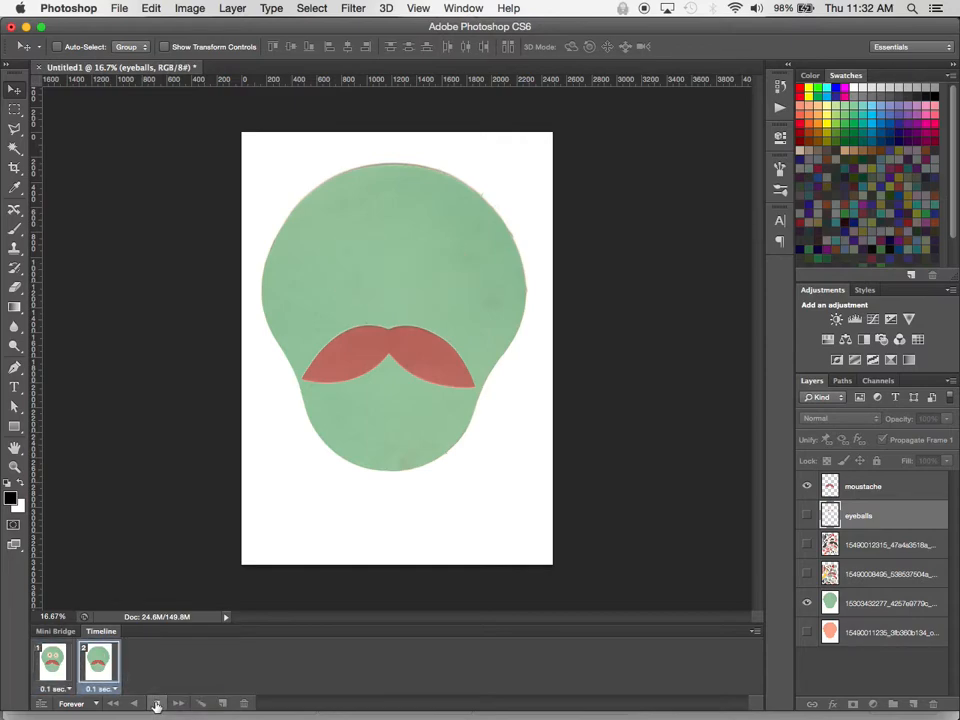
pyautogui.click(156, 704)
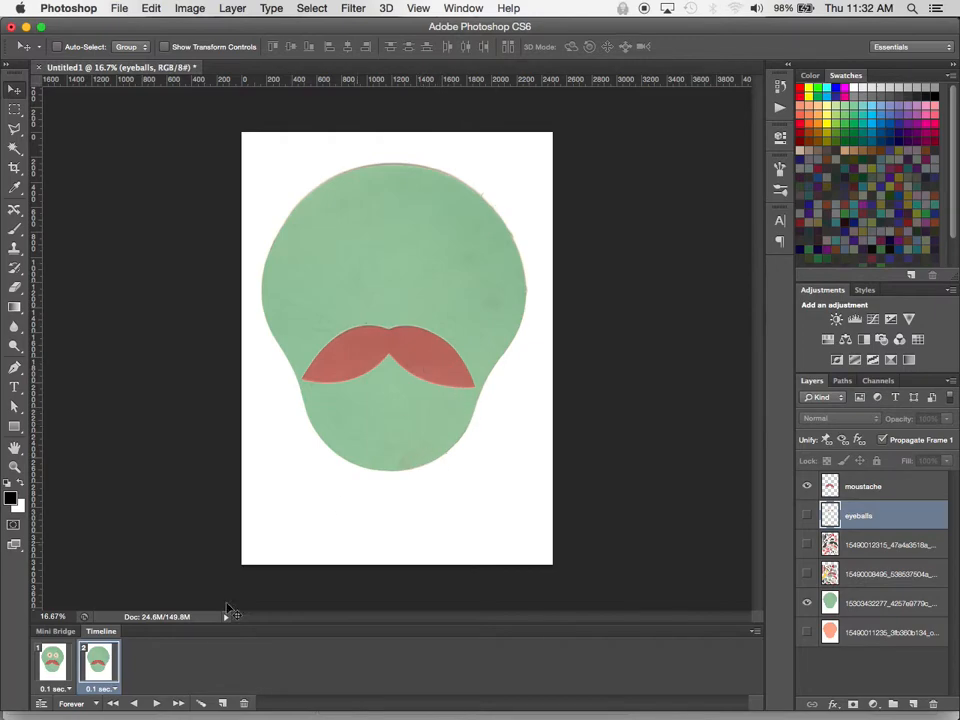
# - In frame 2, move the moustache layer slightly down the face and preview the animation
pyautogui.click(53, 662)
pyautogui.click(96, 668)
pyautogui.moveTo(420, 356); pyautogui.dragTo(422, 363)
pyautogui.click(878, 489)
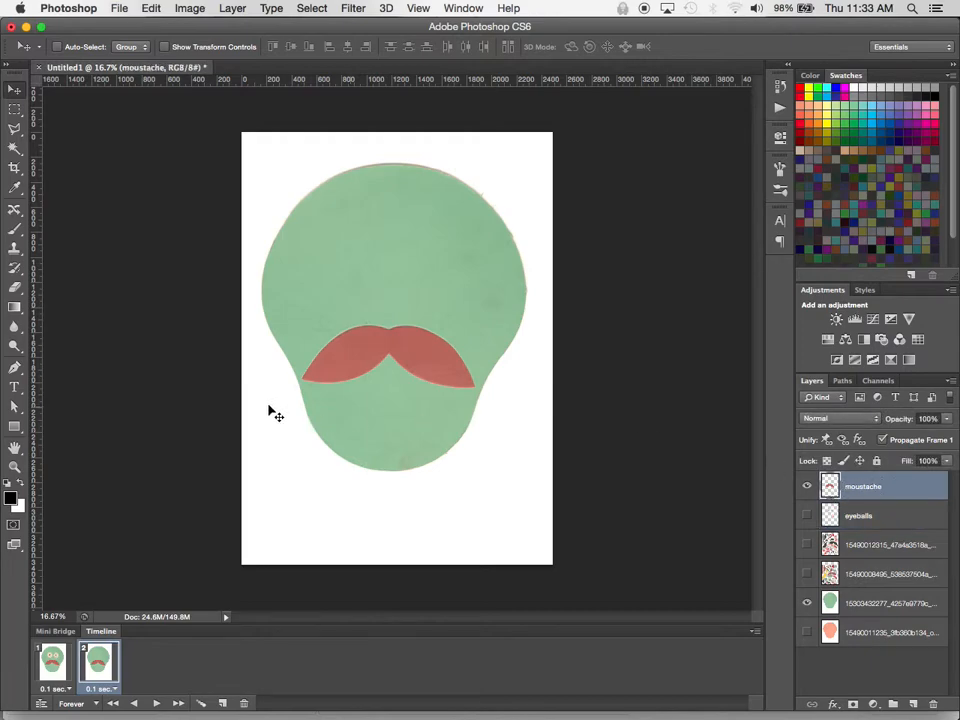
pyautogui.moveTo(420, 361); pyautogui.dragTo(421, 369)
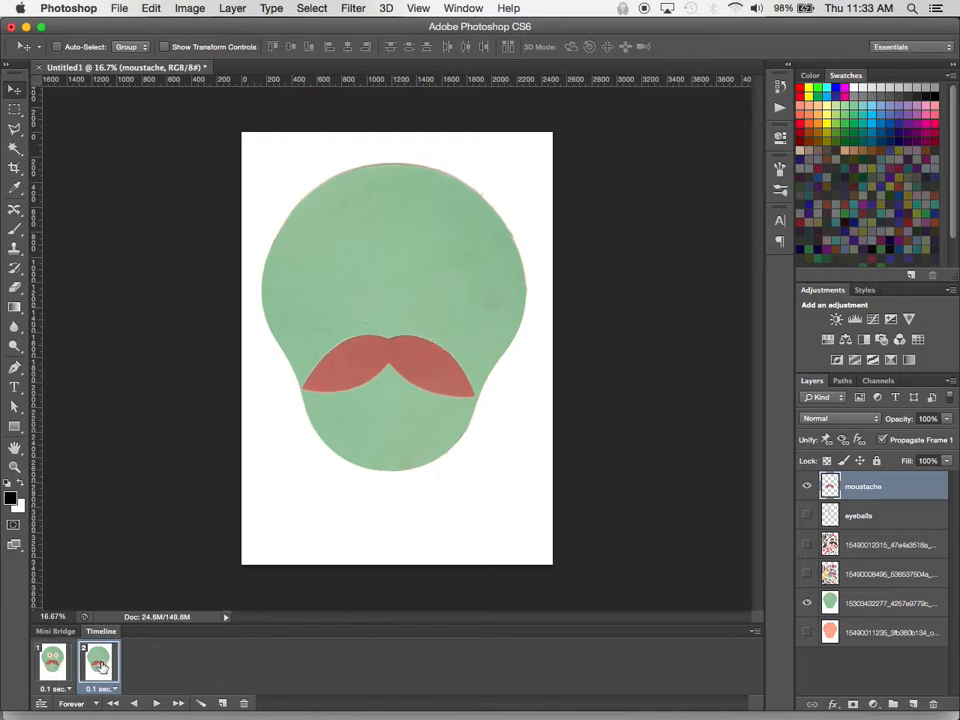
pyautogui.click(157, 704)
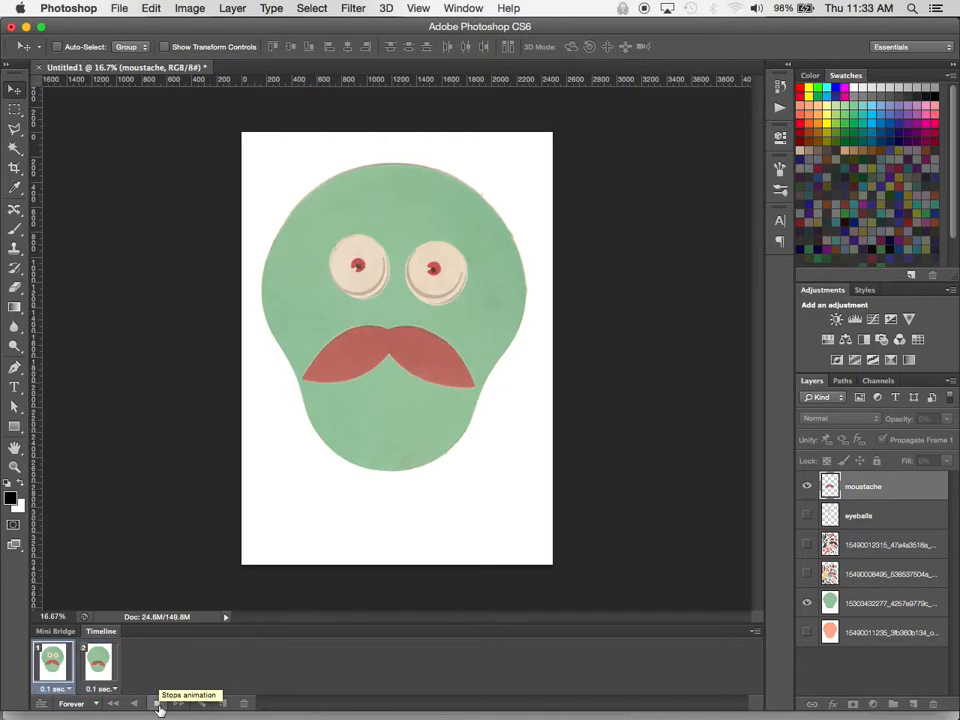
pyautogui.click(158, 705)
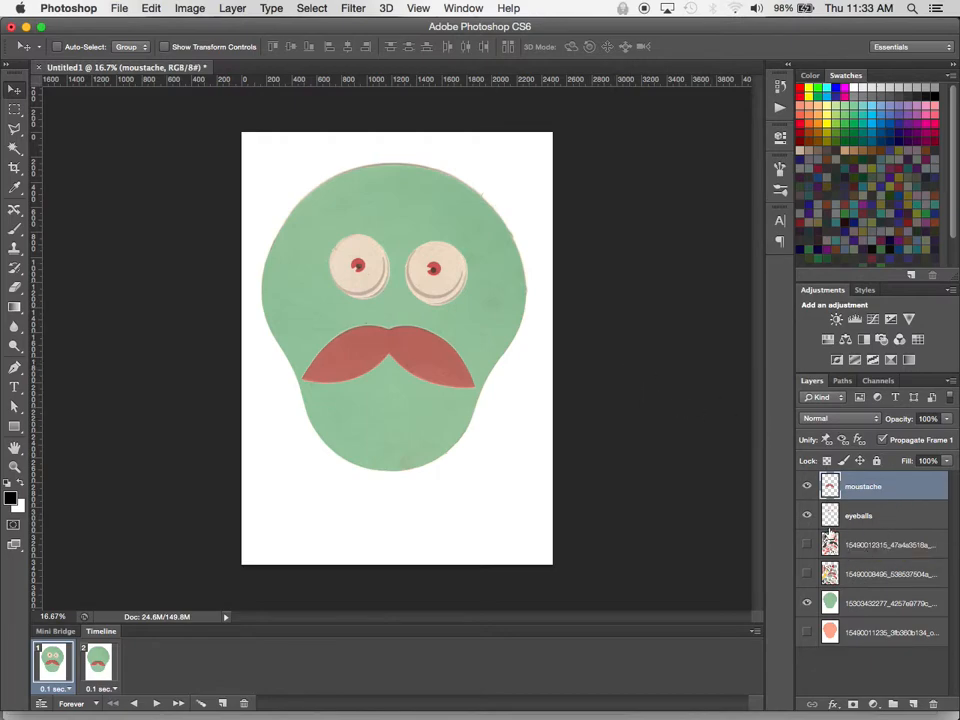
pyautogui.click(806, 545)
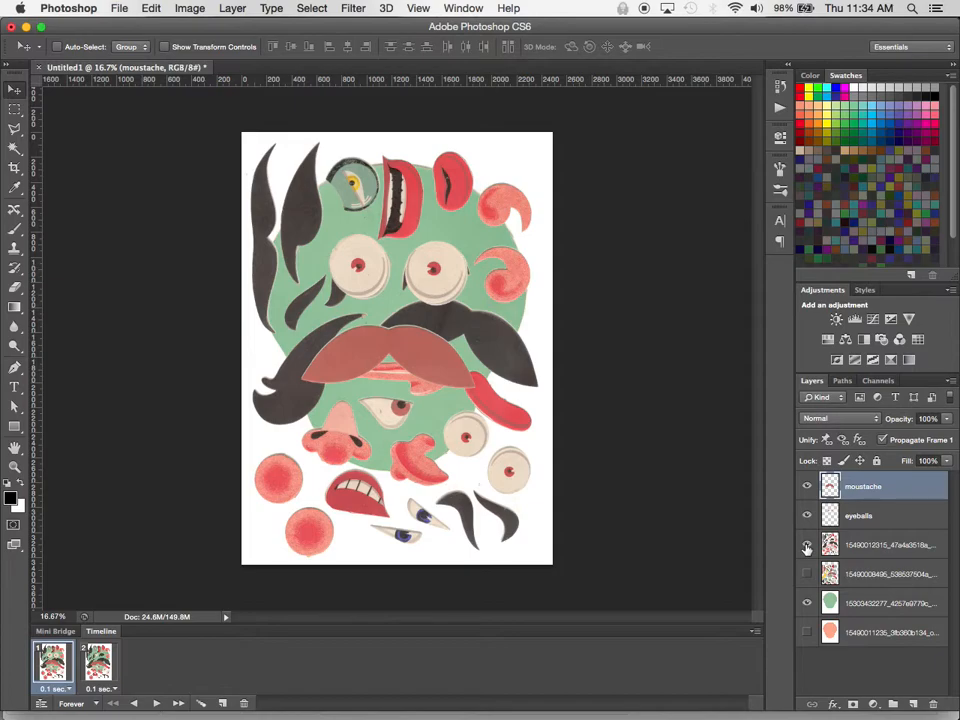
pyautogui.click(807, 545)
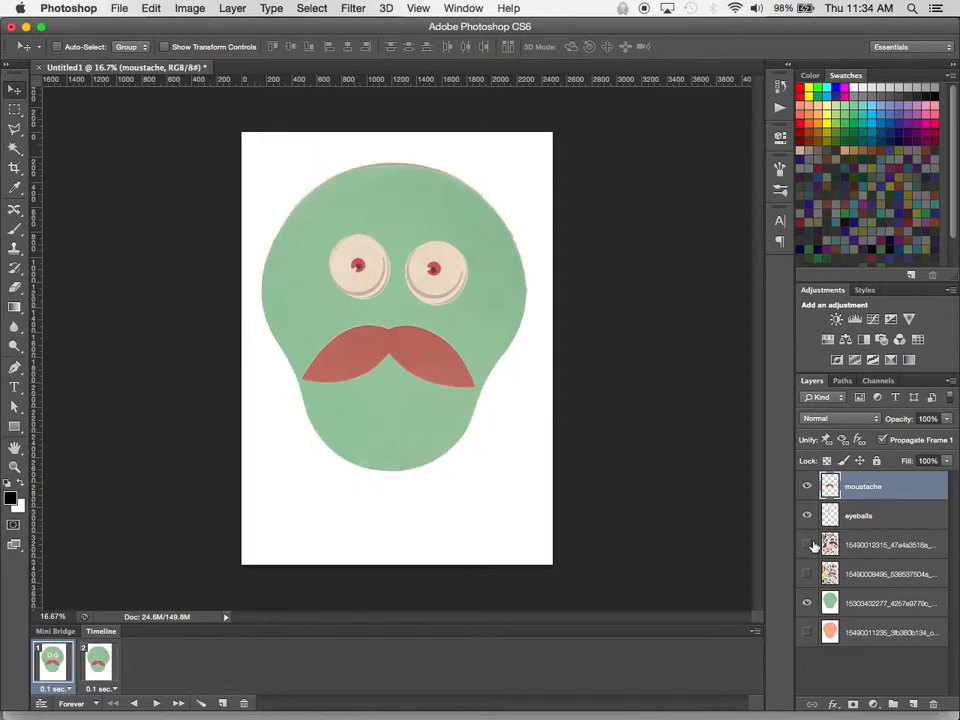
pyautogui.click(808, 545)
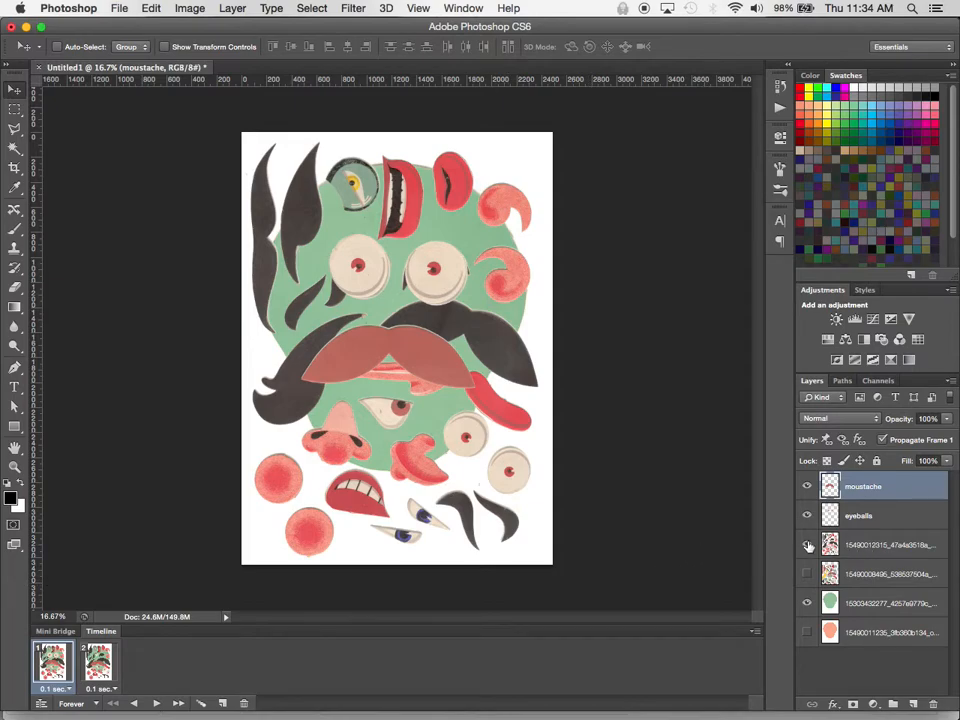
pyautogui.click(755, 632)
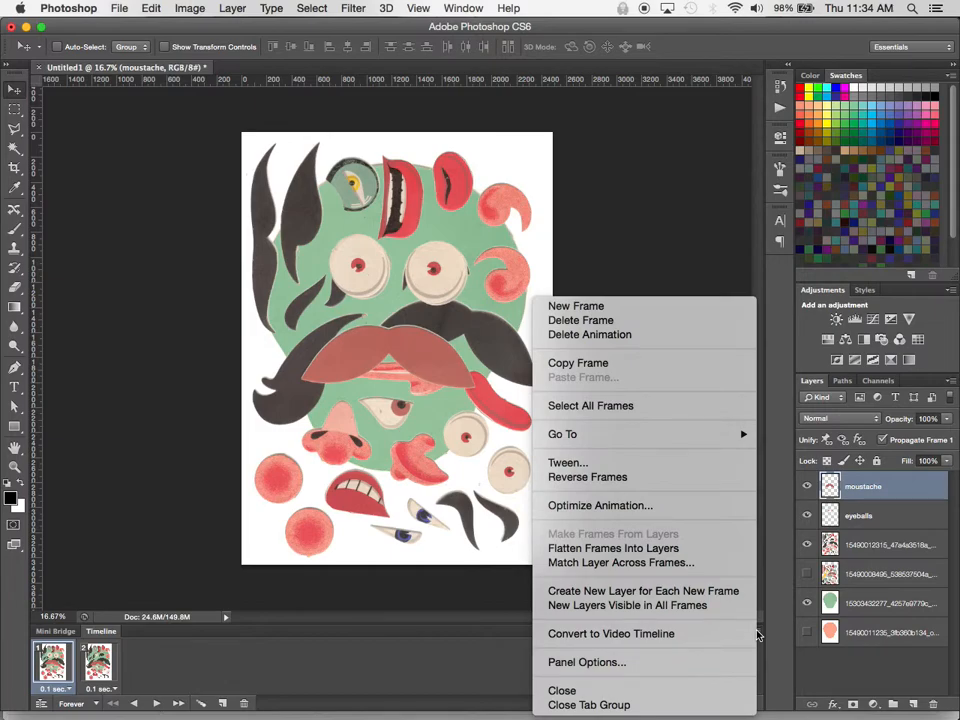
pyautogui.click(601, 607)
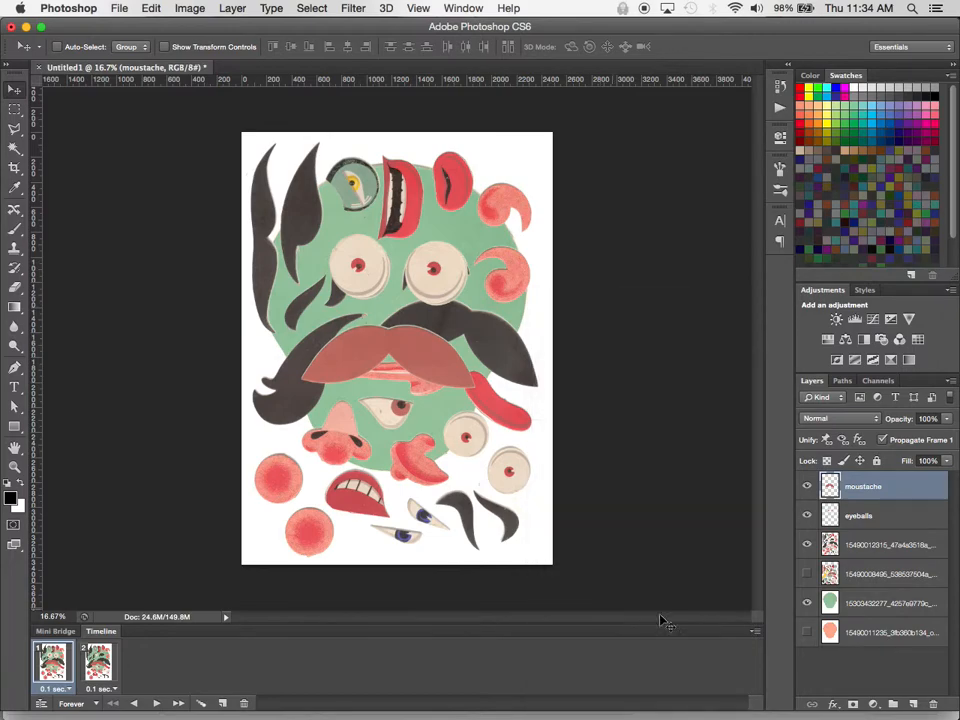
pyautogui.click(757, 632)
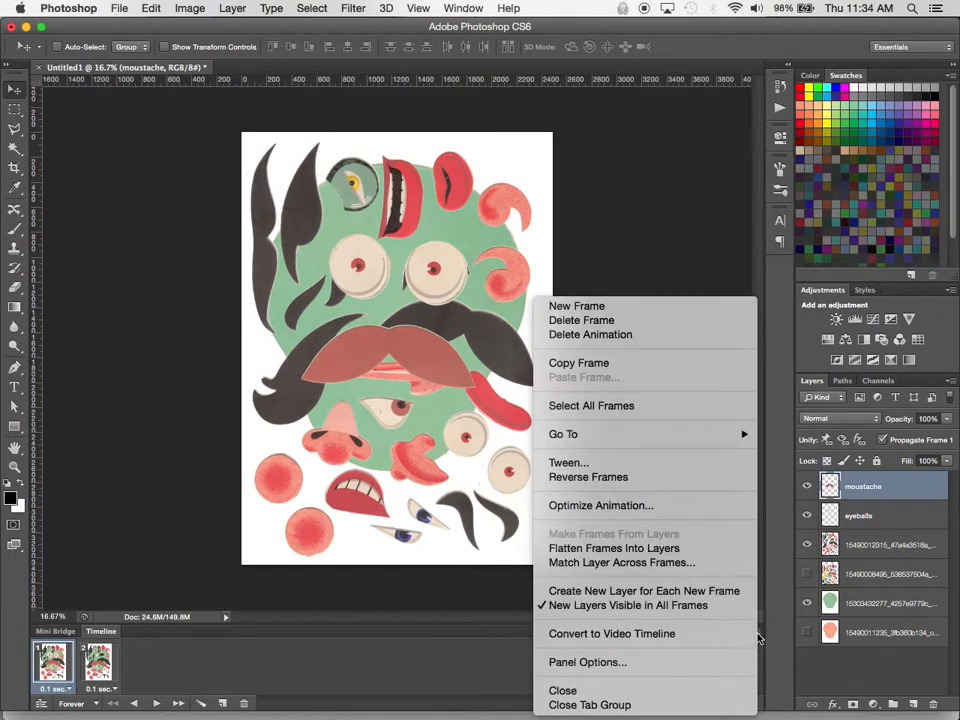
pyautogui.click(651, 606)
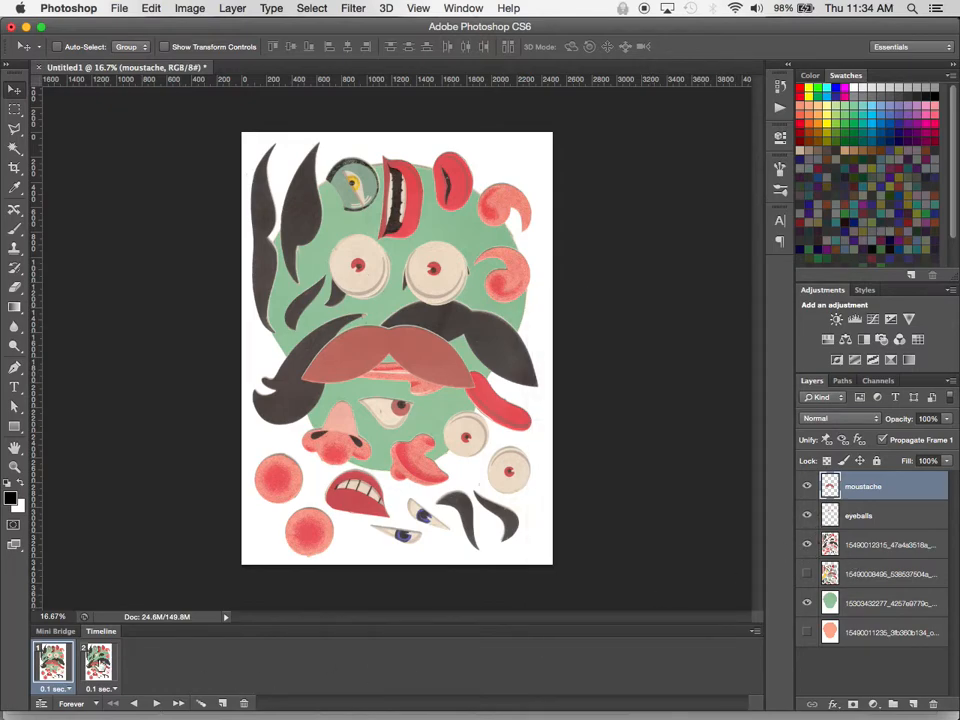
pyautogui.keyDown('shift'); pyautogui.click(100, 665); pyautogui.keyUp('shift')
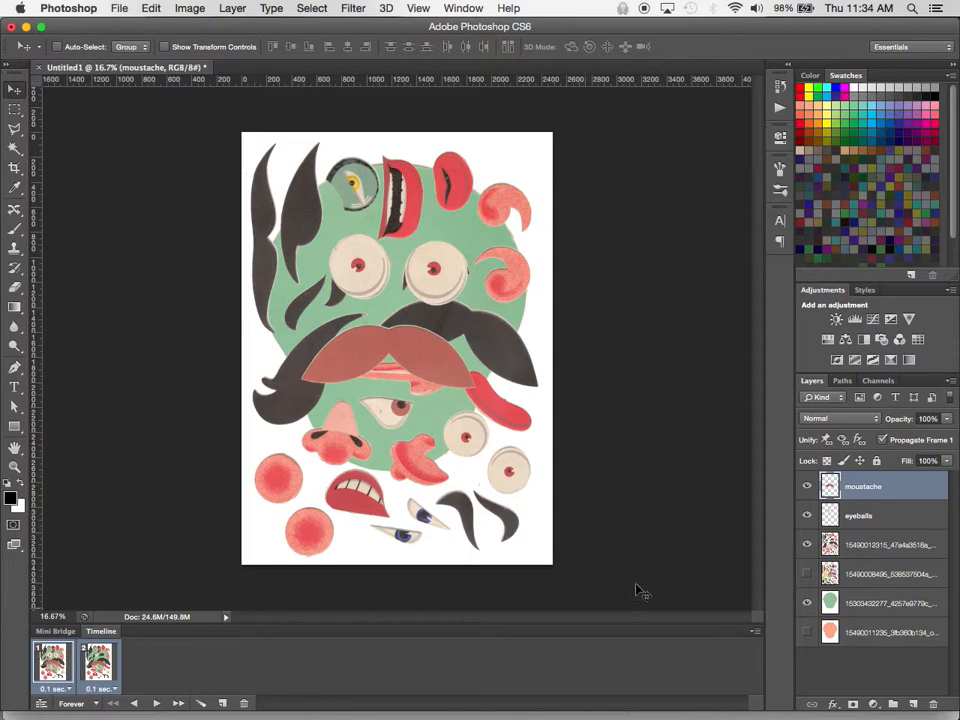
pyautogui.click(806, 545)
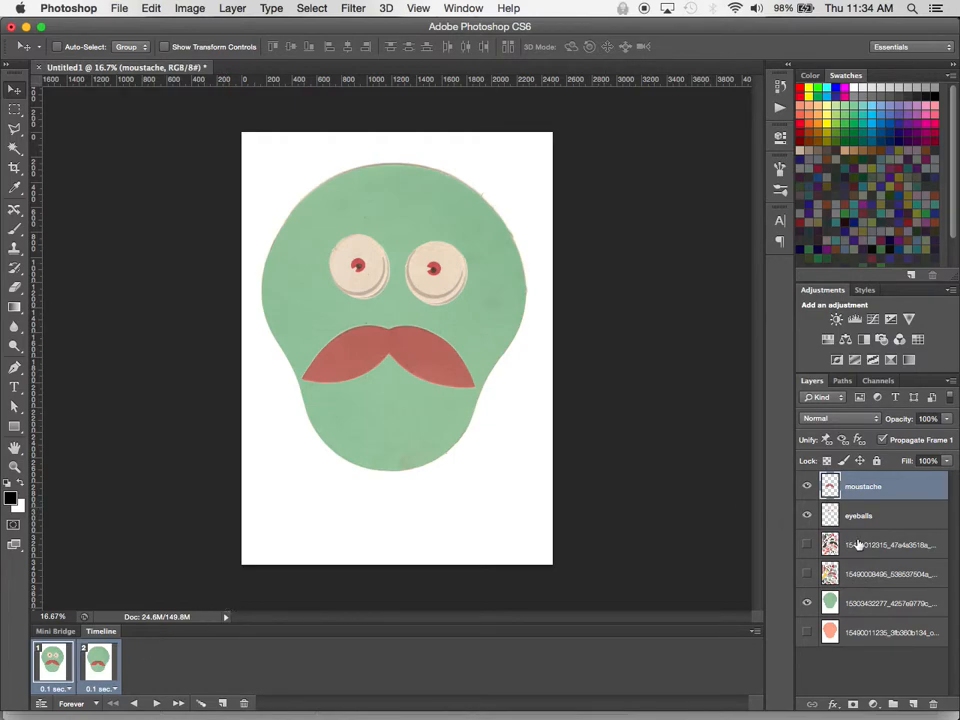
pyautogui.click(807, 544)
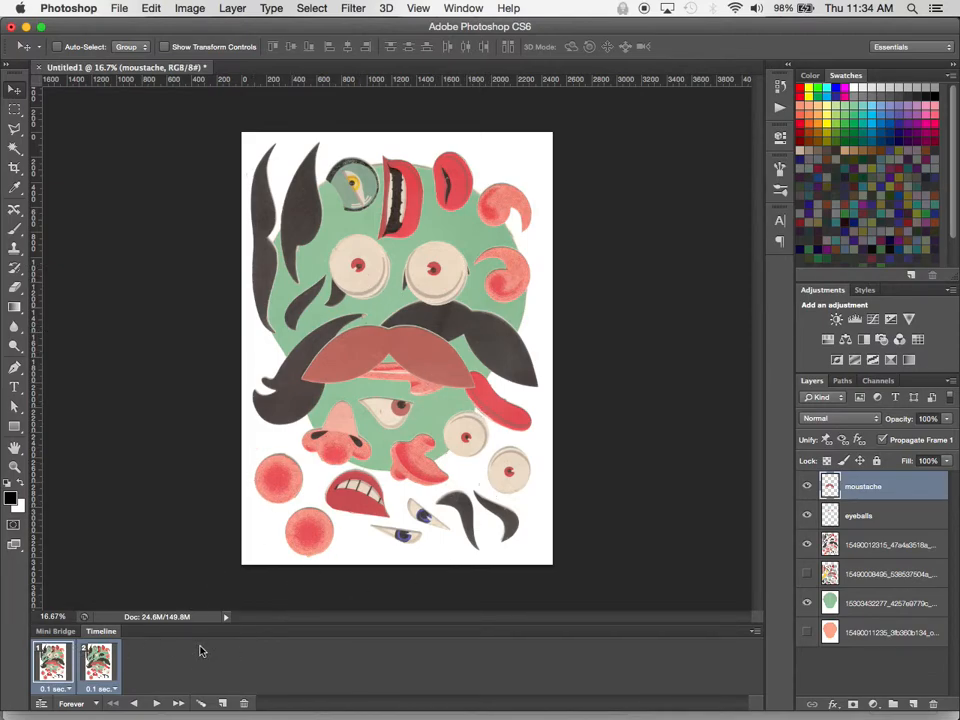
# - Draw a polygonal lasso selection around the open red mouth with teeth near the top of the head
pyautogui.click(416, 219)
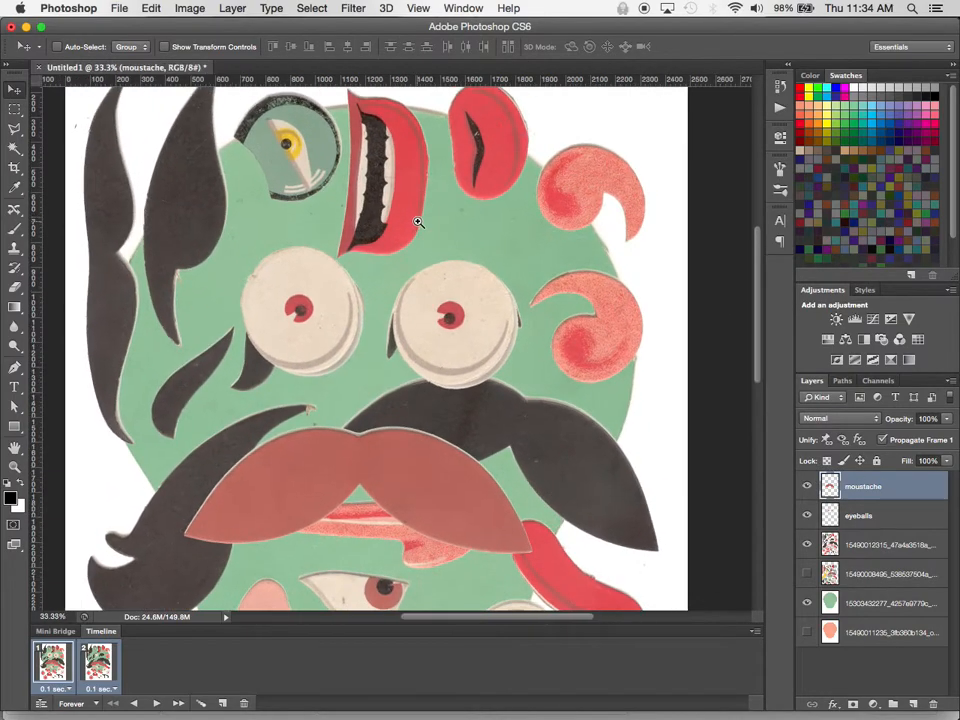
pyautogui.moveTo(371, 176); pyautogui.dragTo(505, 320)
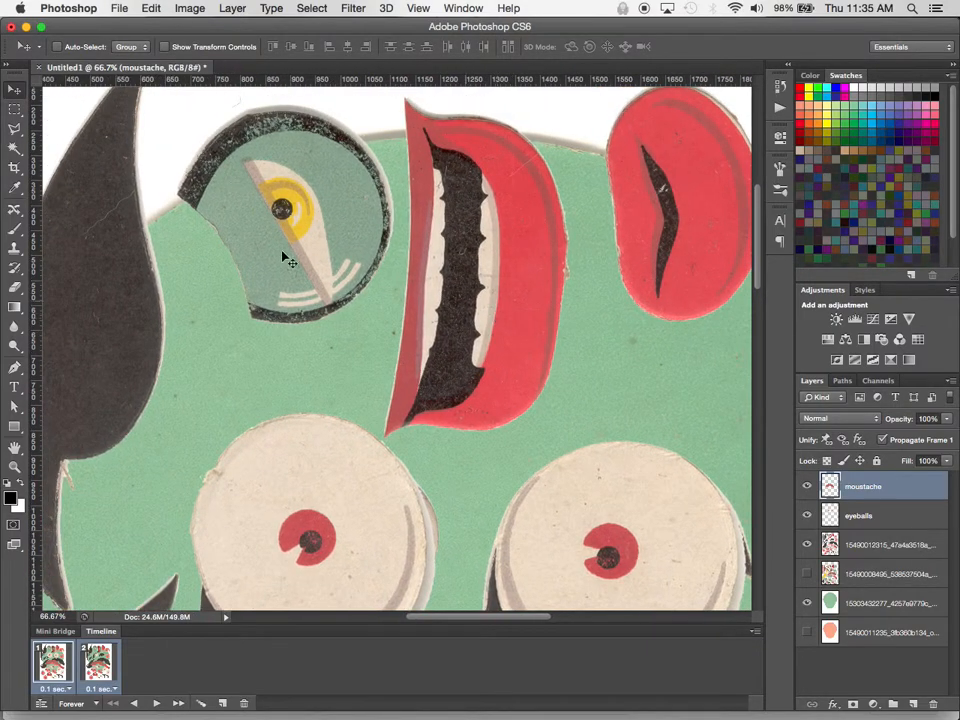
pyautogui.click(14, 128)
pyautogui.moveTo(393, 114)
pyautogui.mouseDown()
pyautogui.moveTo(399, 208)
pyautogui.moveTo(384, 438)
pyautogui.moveTo(497, 452)
pyautogui.moveTo(551, 426)
pyautogui.moveTo(561, 405)
pyautogui.moveTo(599, 250)
pyautogui.moveTo(574, 150)
pyautogui.moveTo(540, 116)
pyautogui.moveTo(508, 107)
pyautogui.moveTo(398, 96)
pyautogui.moveTo(390, 108)
pyautogui.mouseUp()
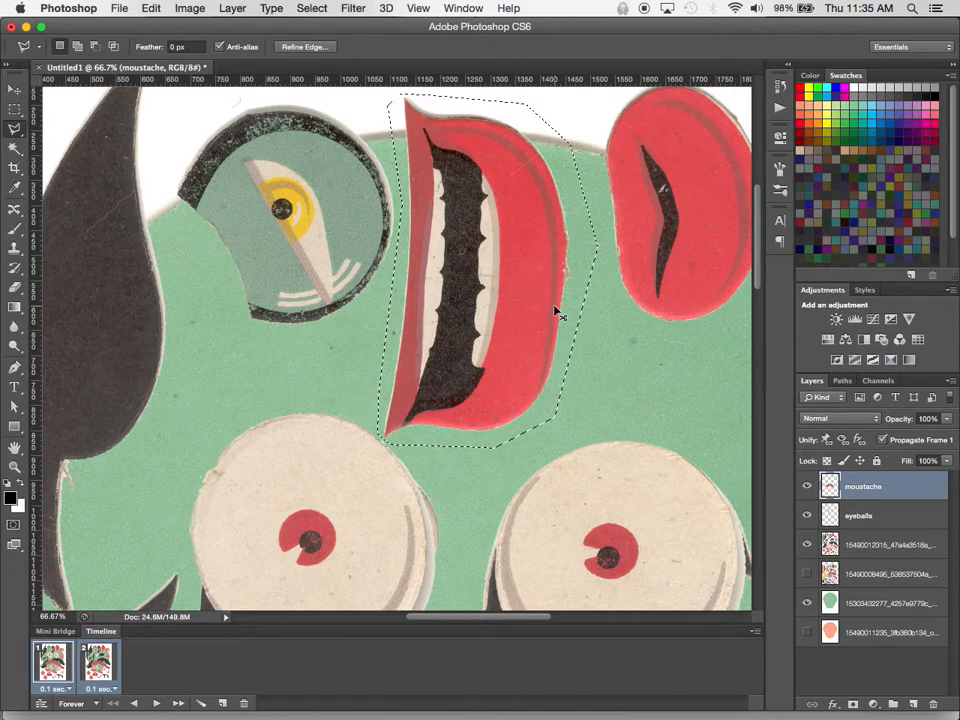
pyautogui.click(856, 549)
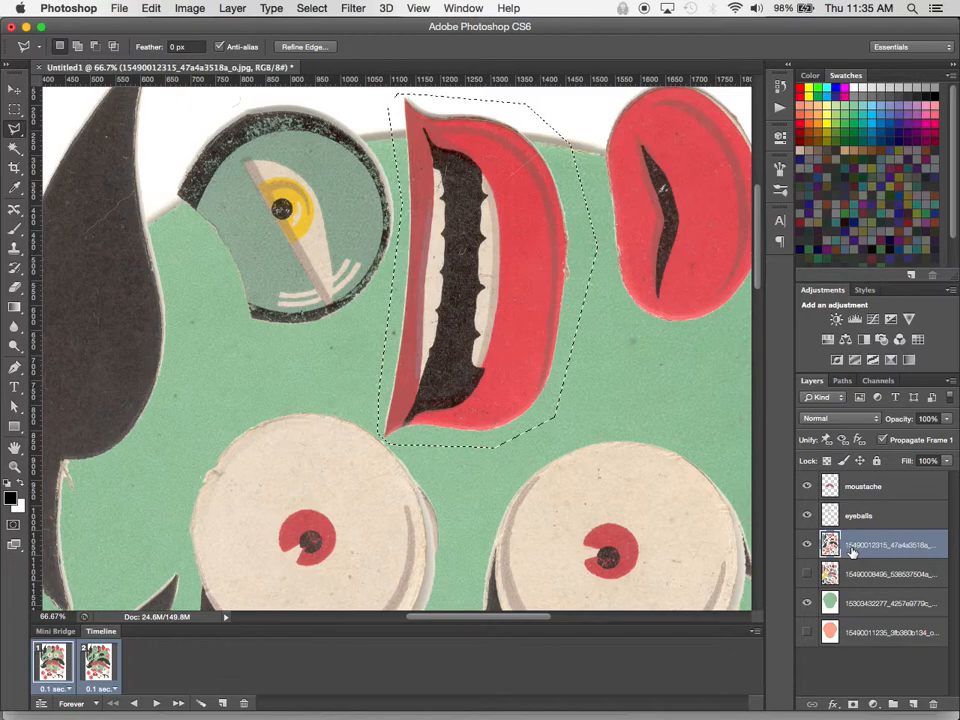
pyautogui.press('super+j')
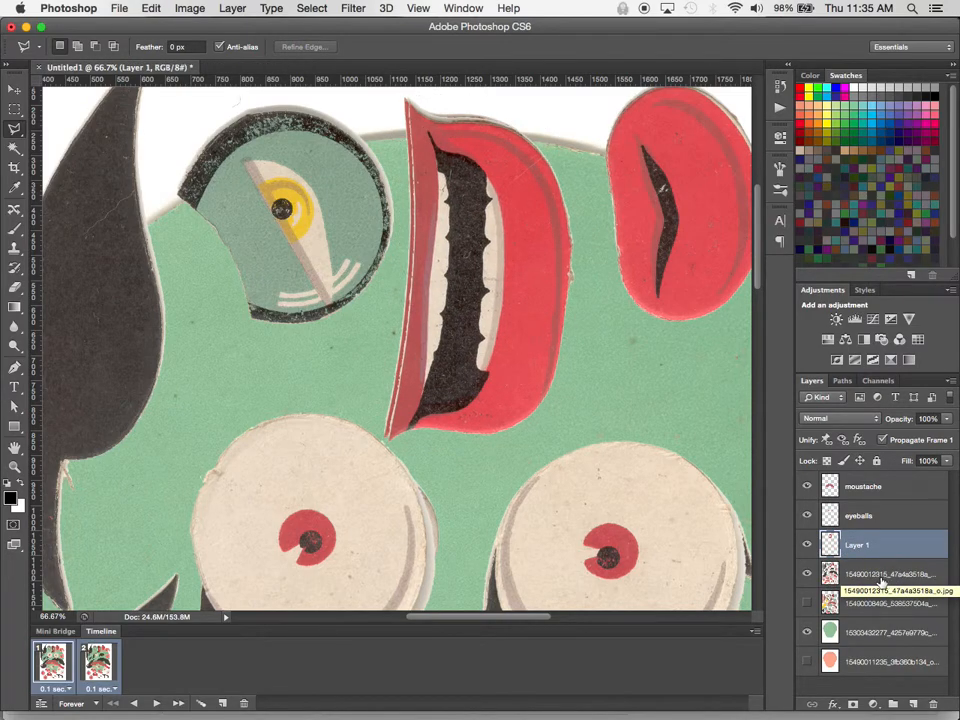
pyautogui.click(807, 574)
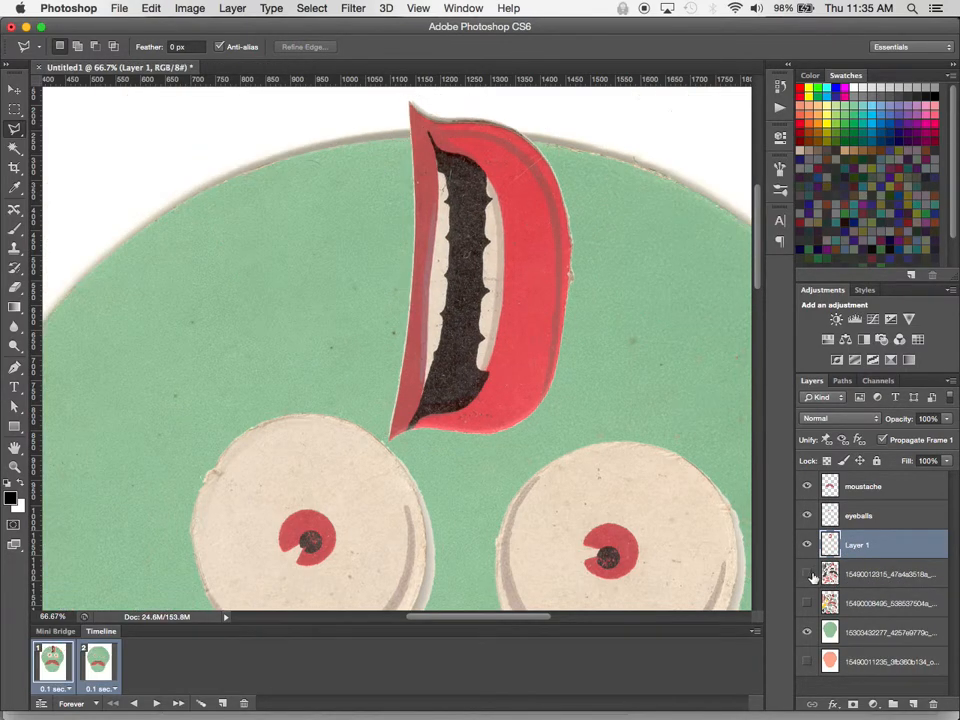
pyautogui.scroll(-3, 594, 426)
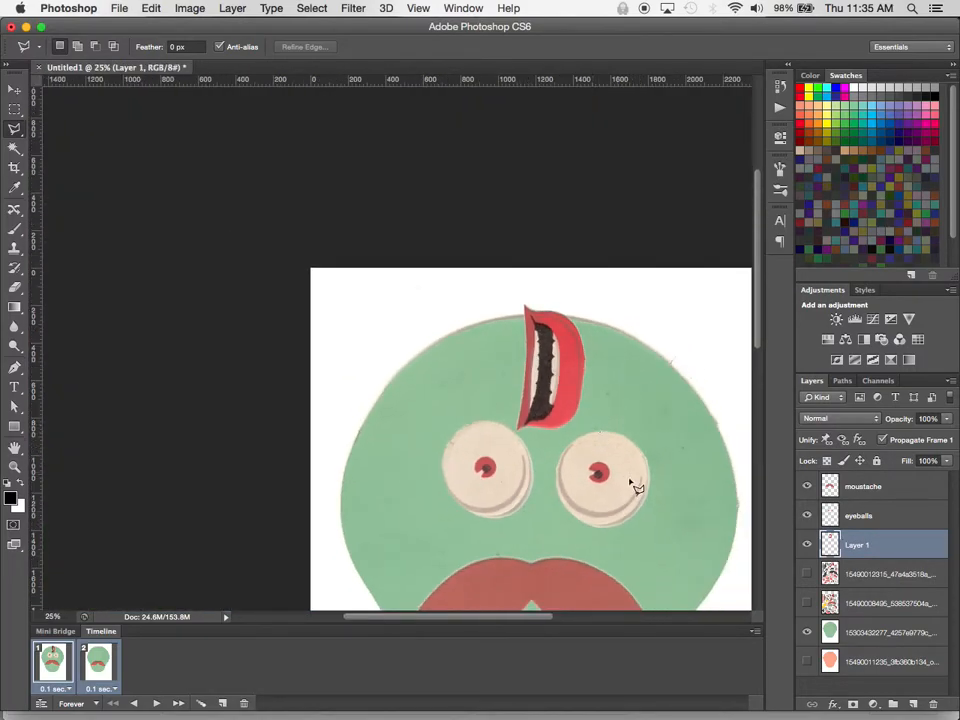
pyautogui.scroll(-5, 580, 470)
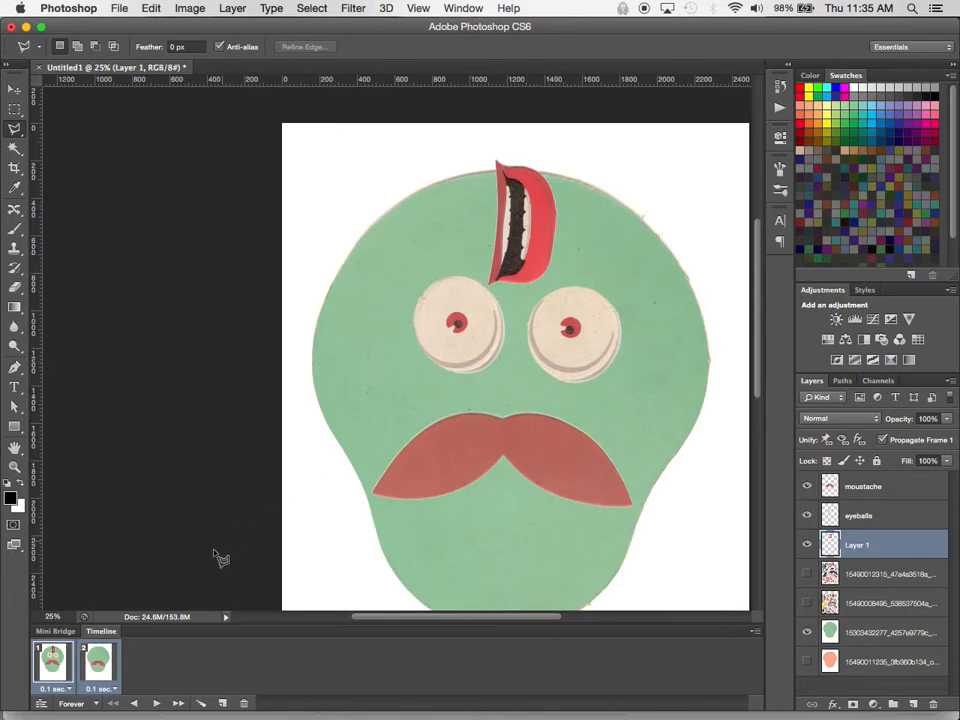
# - Compare frames 1 and 2, then show the eyeballs layer in frame 2
pyautogui.click(98, 666)
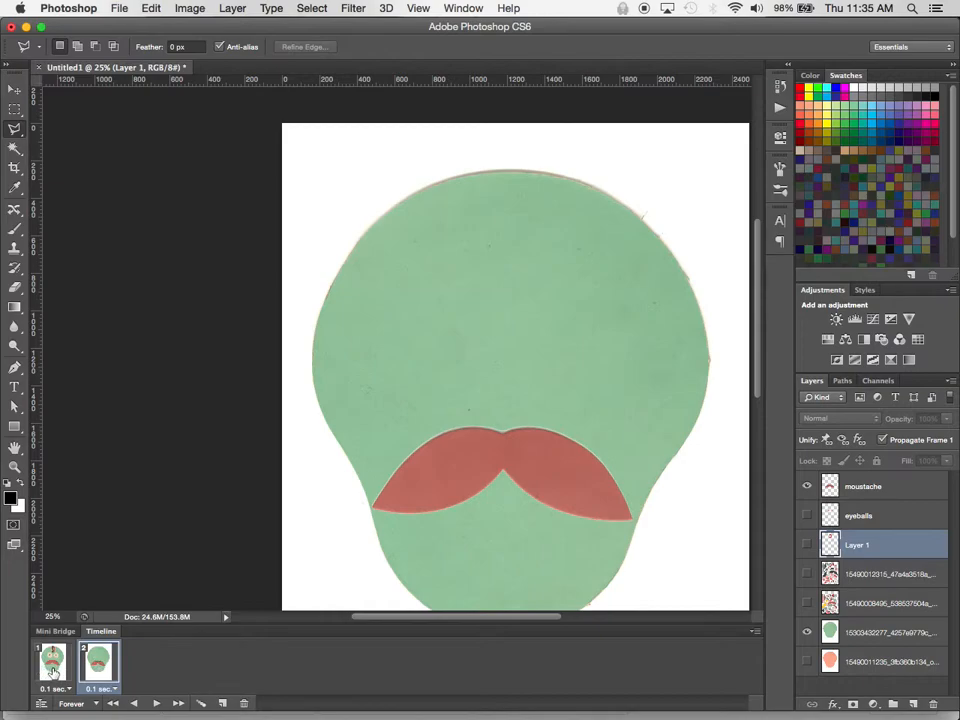
pyautogui.click(52, 668)
pyautogui.click(98, 666)
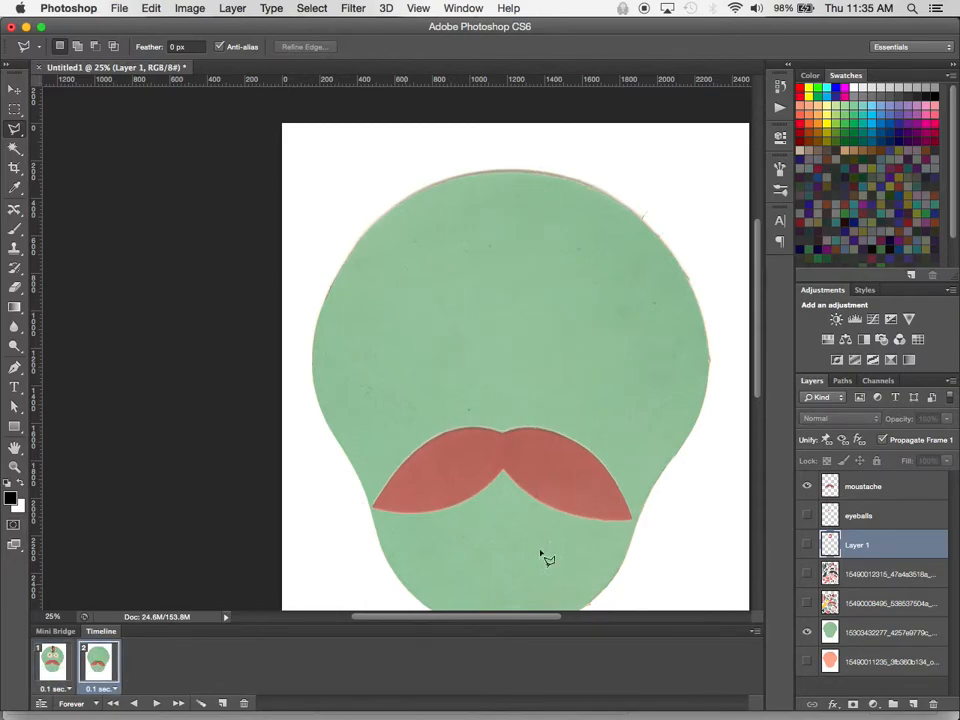
pyautogui.click(807, 515)
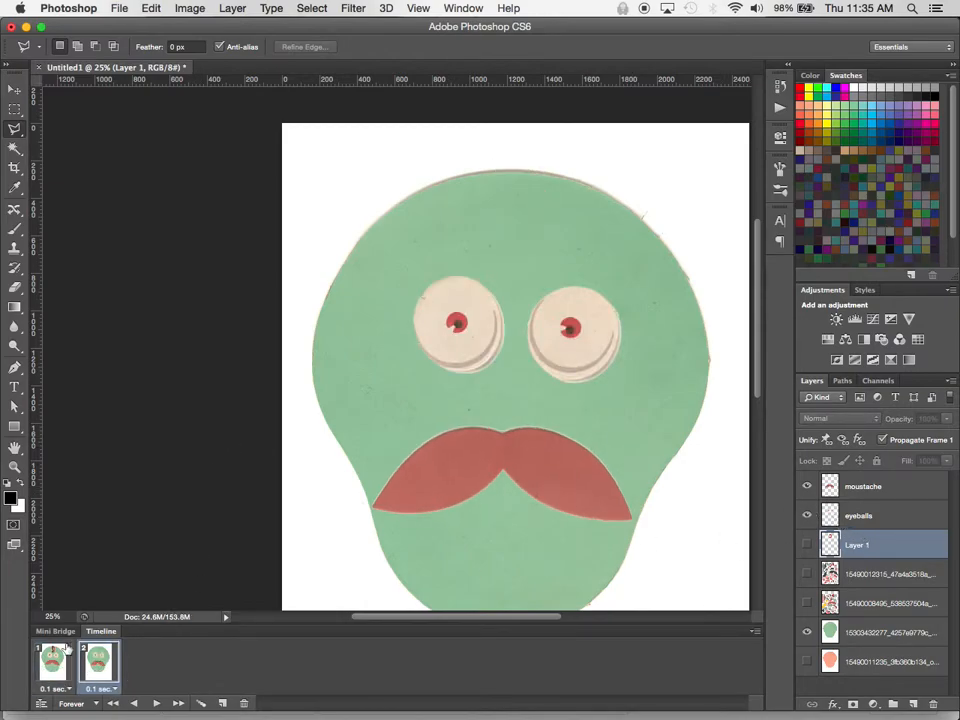
# - Compare animation frames 1 and 2, ending on frame 2
pyautogui.click(54, 662)
pyautogui.click(97, 667)
pyautogui.click(57, 666)
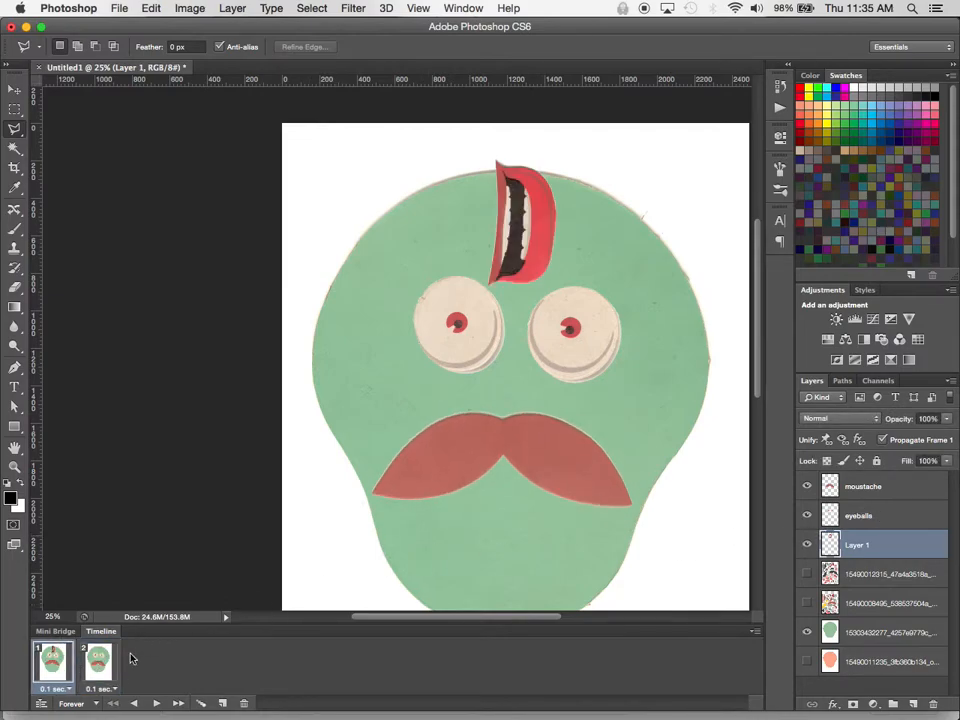
pyautogui.click(97, 662)
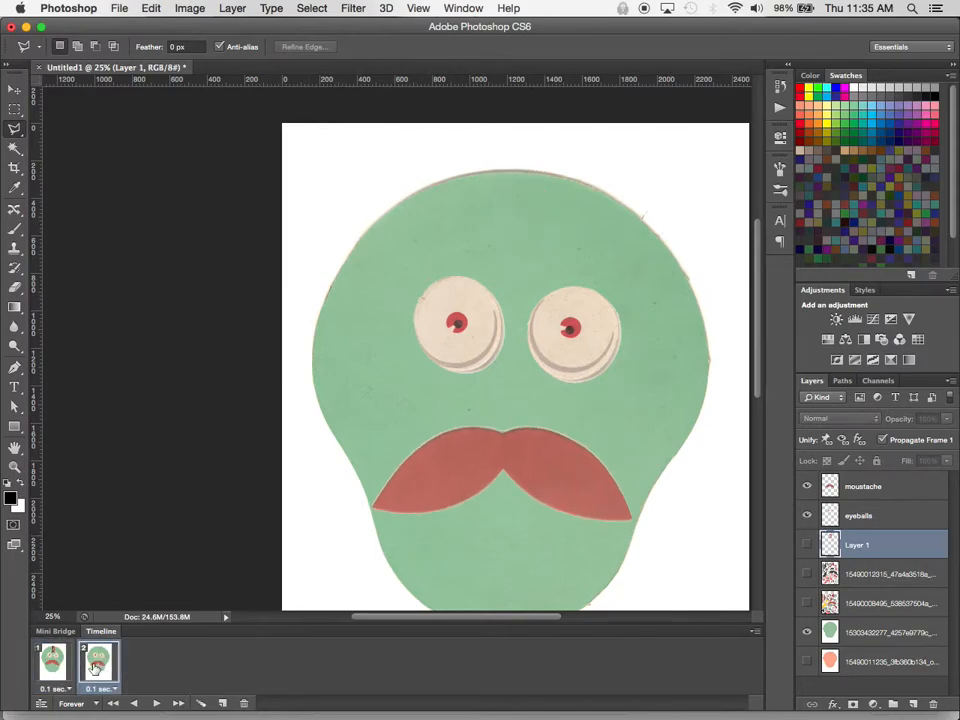
# - Rename Layer 1 as mouth and show it in frame 2
pyautogui.doubleClick(856, 547)
pyautogui.write('mouth')
pyautogui.press('Return')
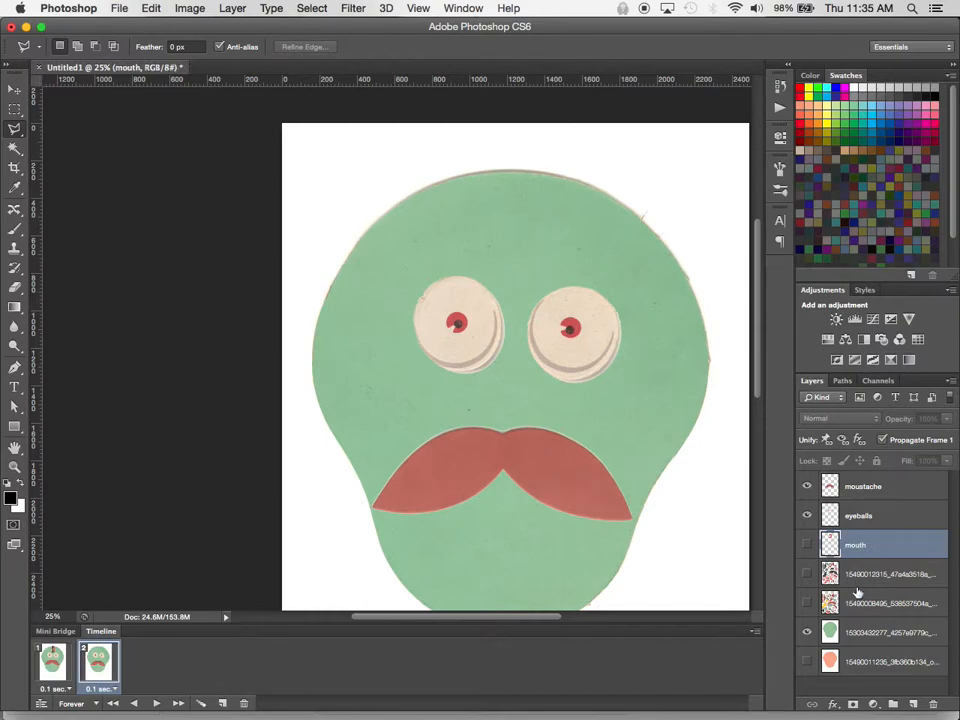
pyautogui.click(807, 545)
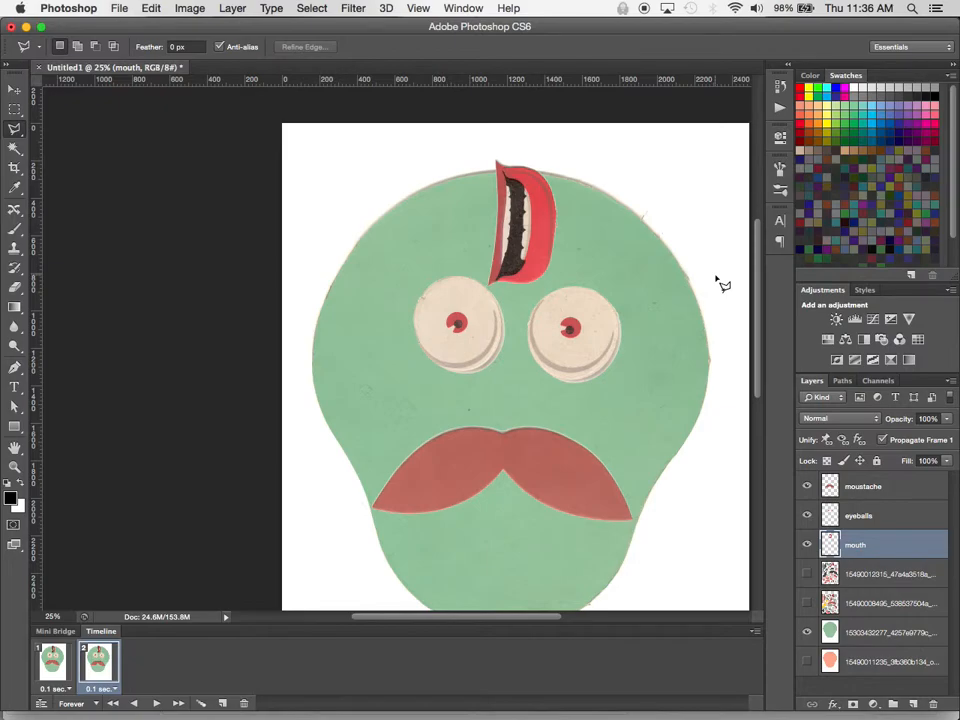
pyautogui.click(14, 89)
pyautogui.moveTo(520, 228); pyautogui.dragTo(507, 540)
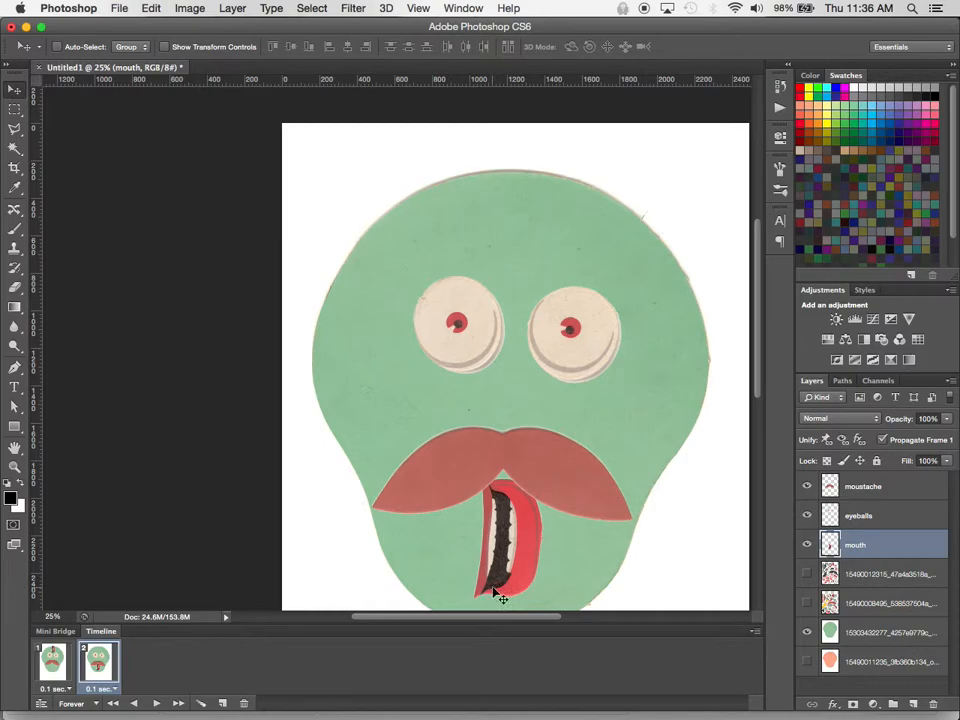
pyautogui.press('super+z')
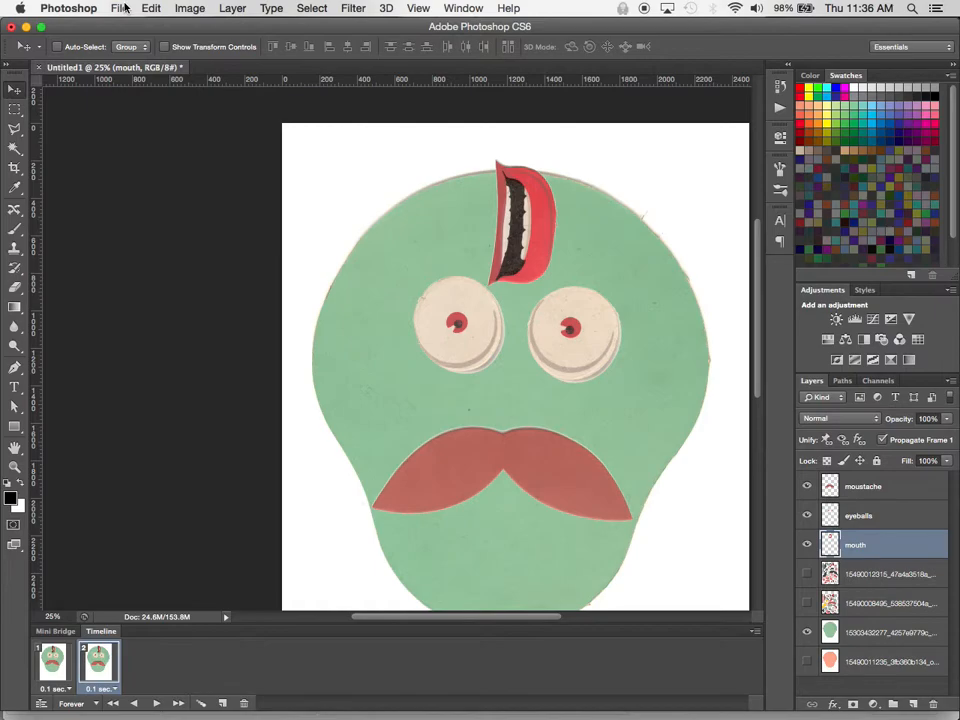
# - Free-transform the mouth in frame 2: rotate it about 89° to horizontal, scale it to about 157%, and place it just beneath the moustache
pyautogui.click(150, 9)
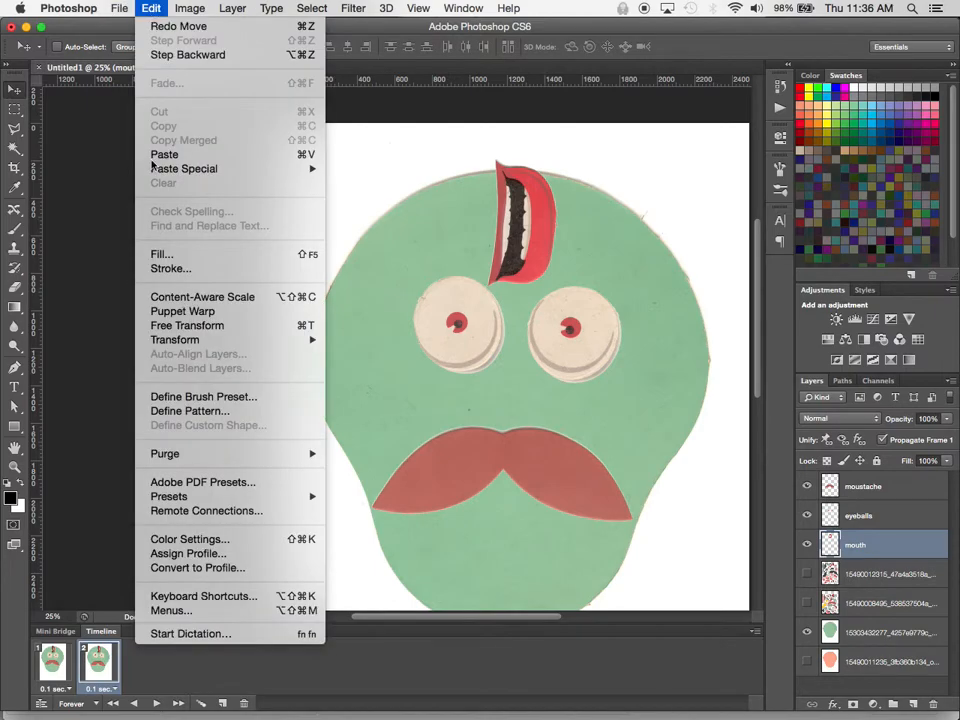
pyautogui.click(240, 325)
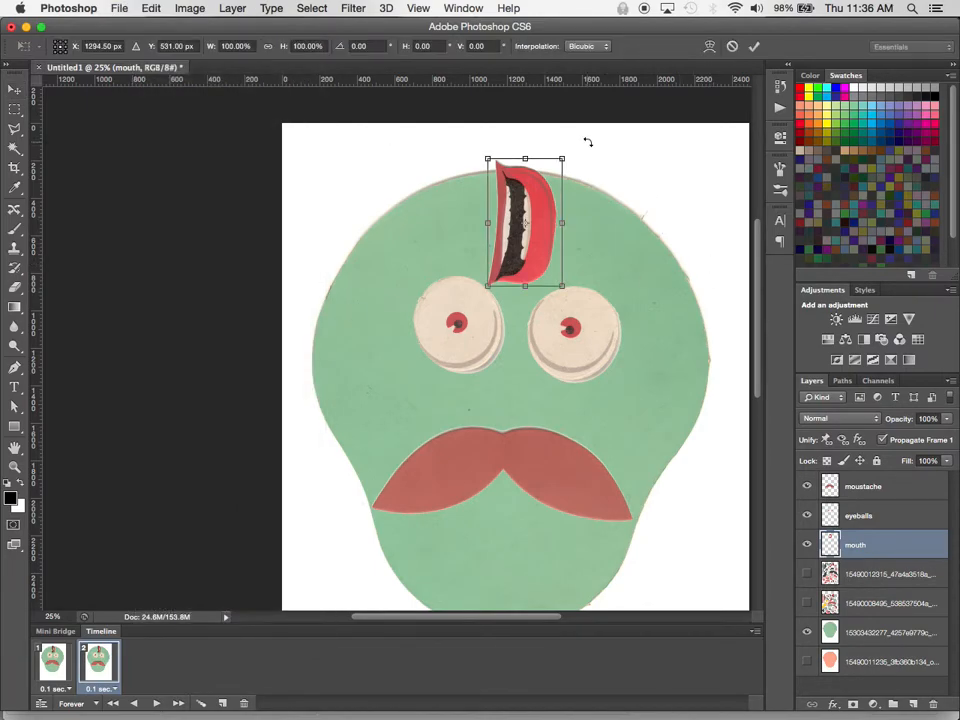
pyautogui.moveTo(588, 142); pyautogui.dragTo(642, 312)
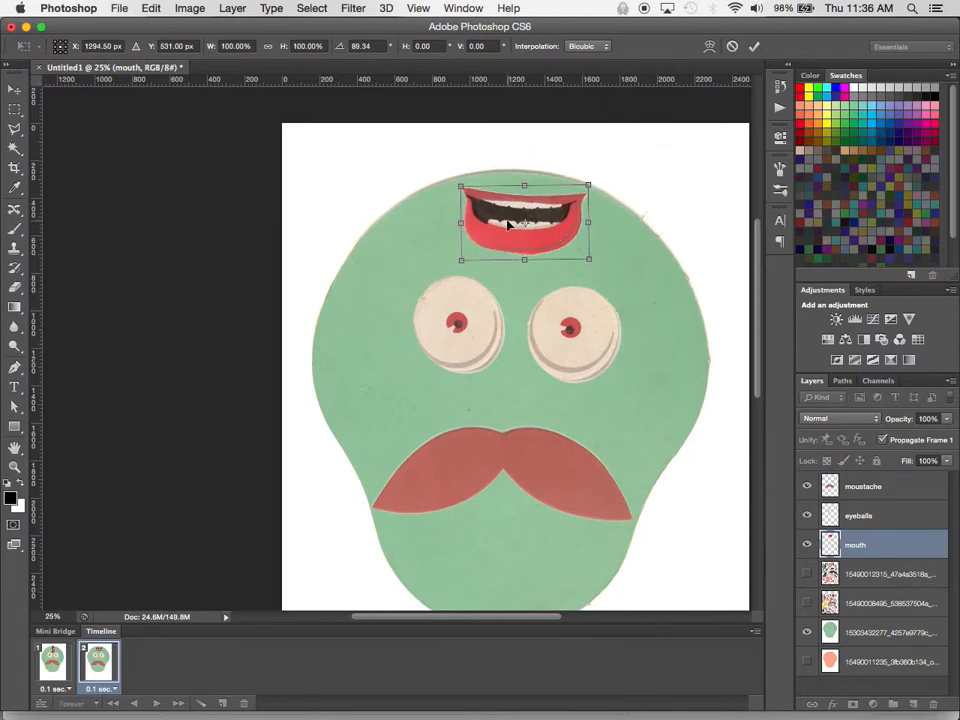
pyautogui.moveTo(508, 224); pyautogui.dragTo(490, 528)
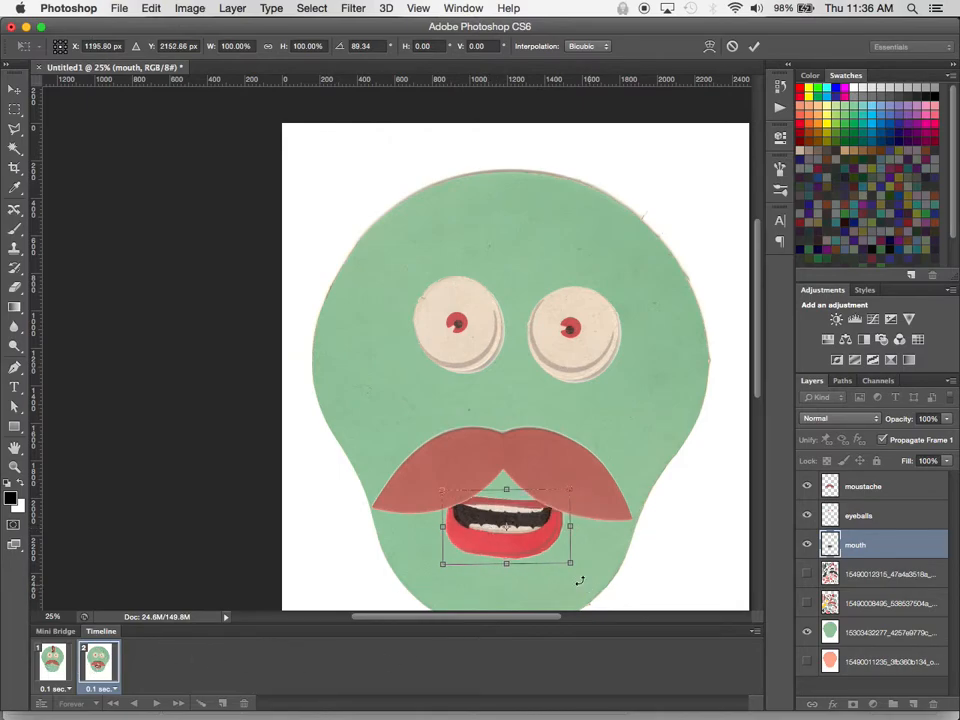
pyautogui.moveTo(570, 563); pyautogui.dragTo(643, 605)
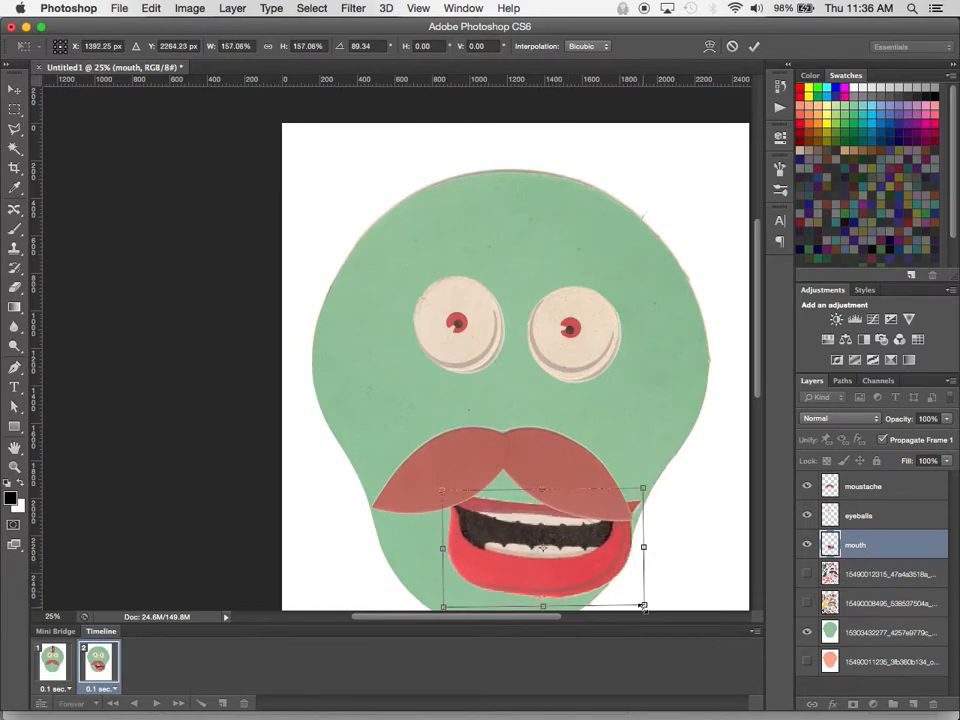
pyautogui.moveTo(544, 577); pyautogui.dragTo(518, 558)
pyautogui.press('Return')
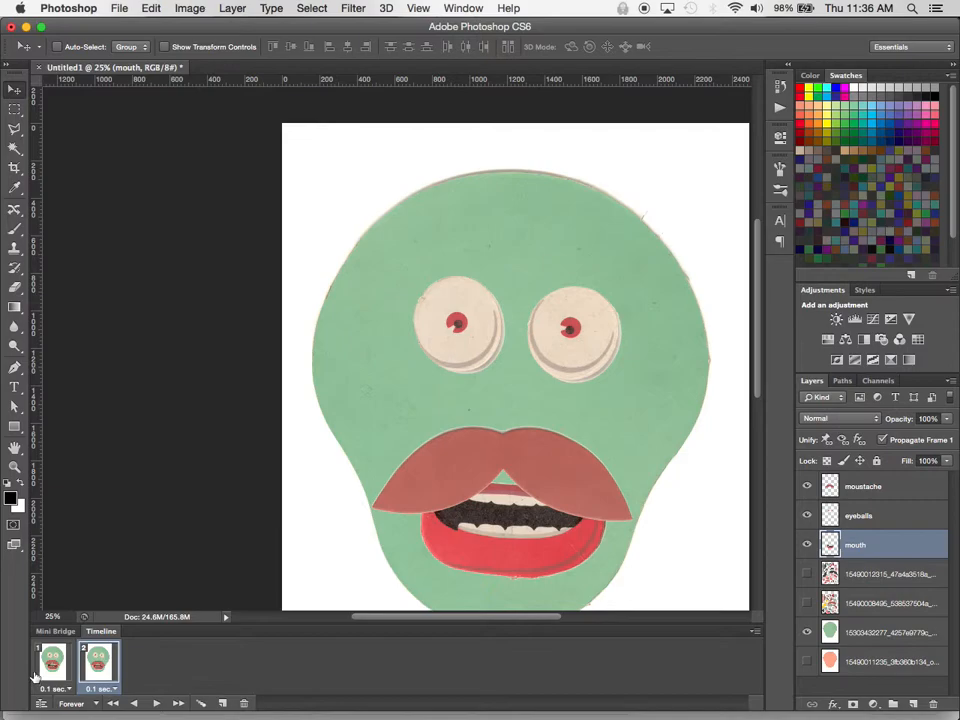
# - Check the mouth in both frames and preview the looping animation, stopping playback on frame 2
pyautogui.click(48, 668)
pyautogui.click(106, 672)
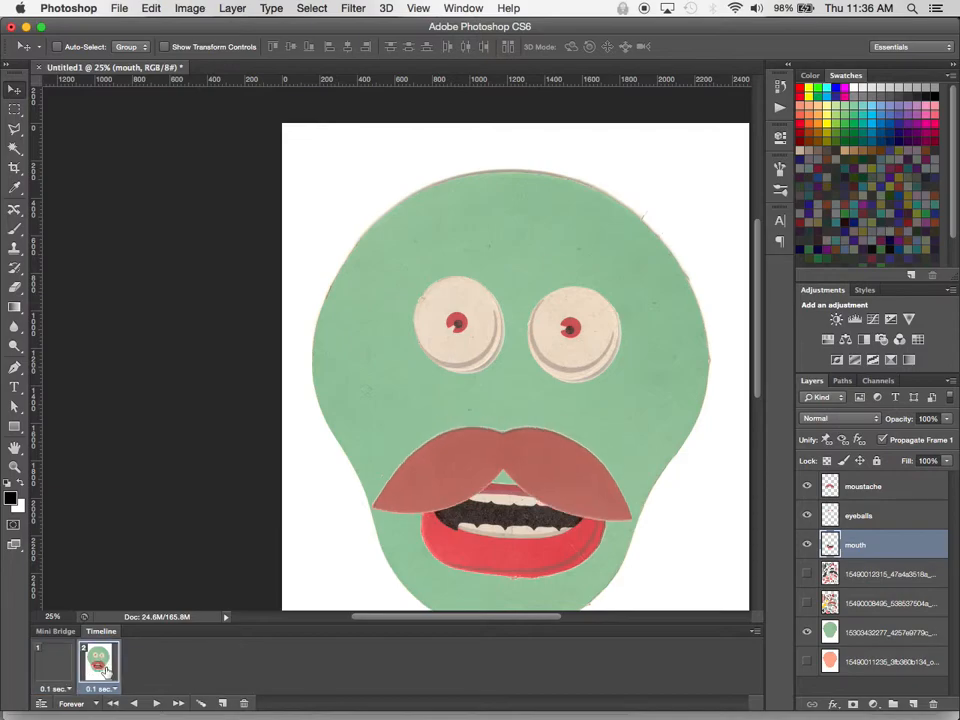
pyautogui.press('space')
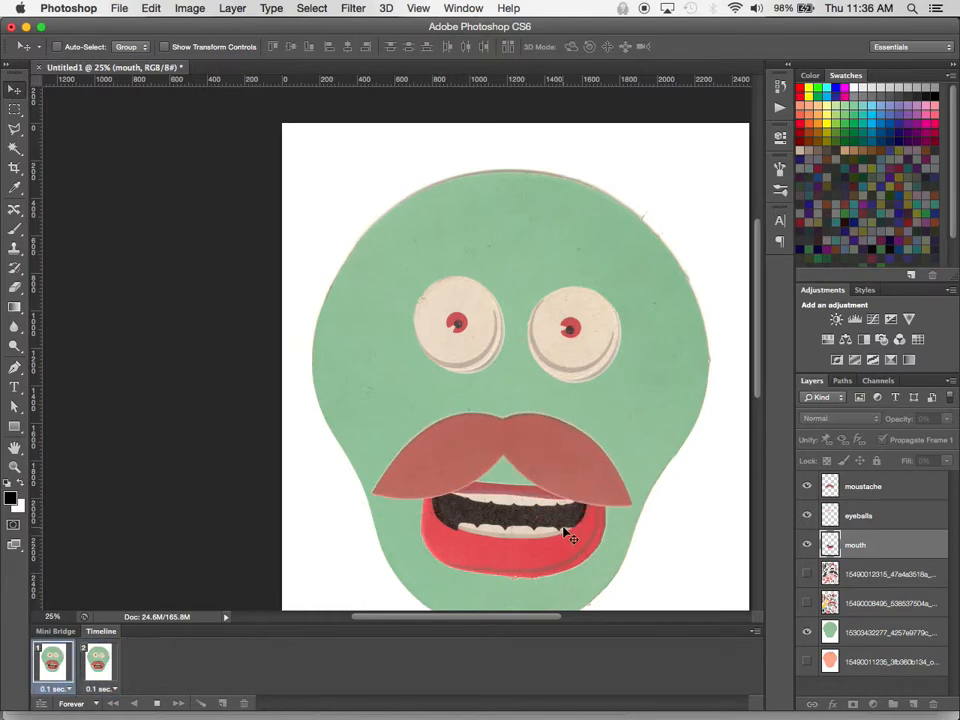
pyautogui.press('space')
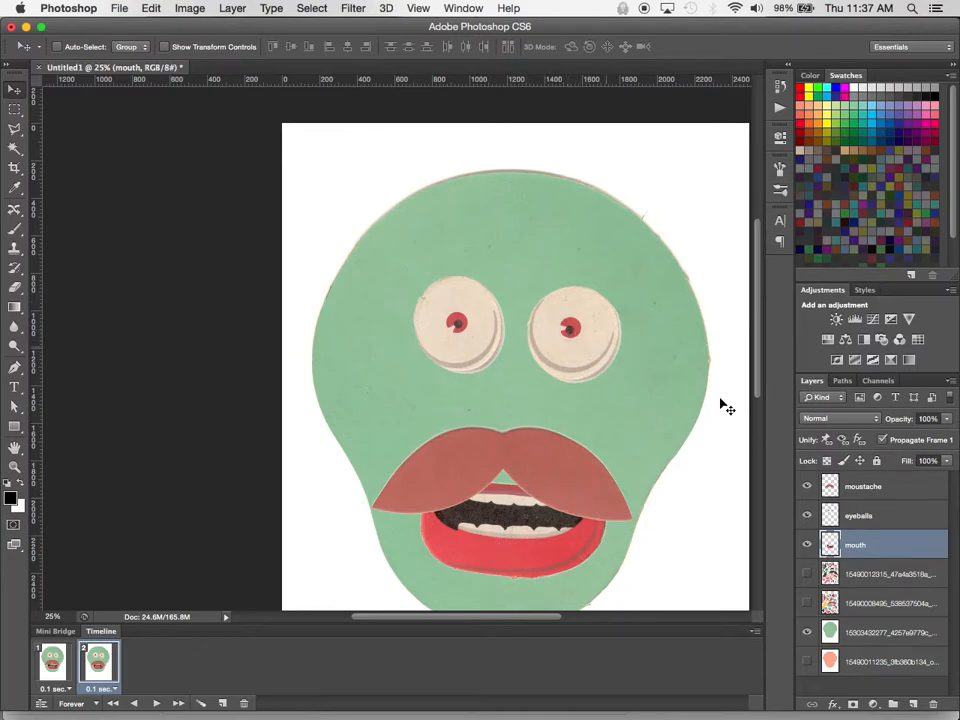
# - Compare the eyeballs in both frames and hide the eyeballs layer in frame 2
pyautogui.click(887, 516)
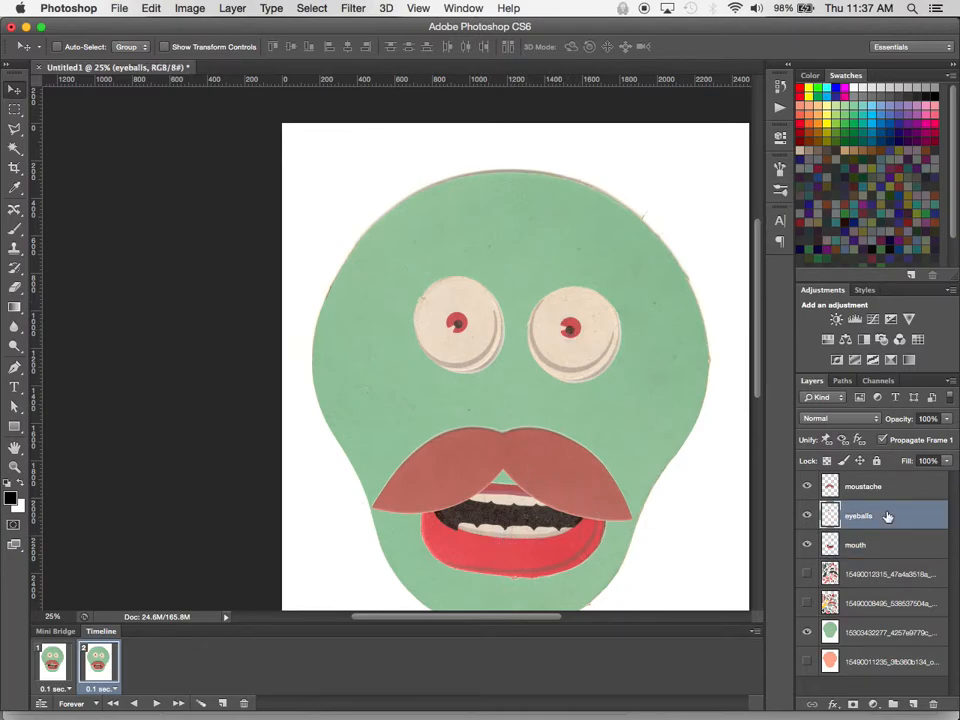
pyautogui.click(57, 668)
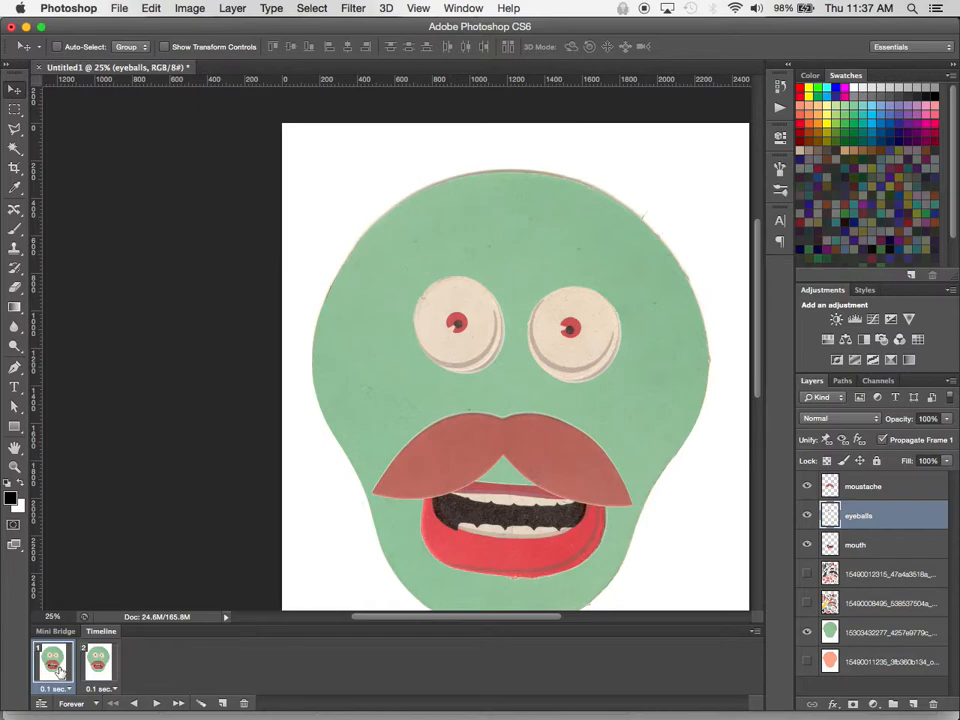
pyautogui.click(95, 668)
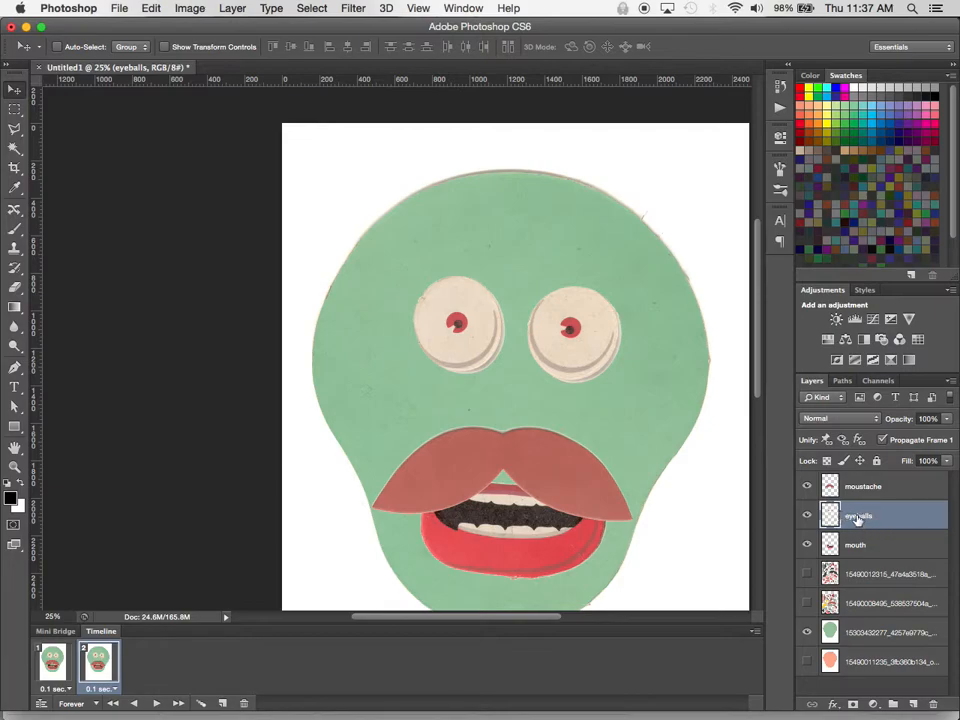
pyautogui.click(807, 515)
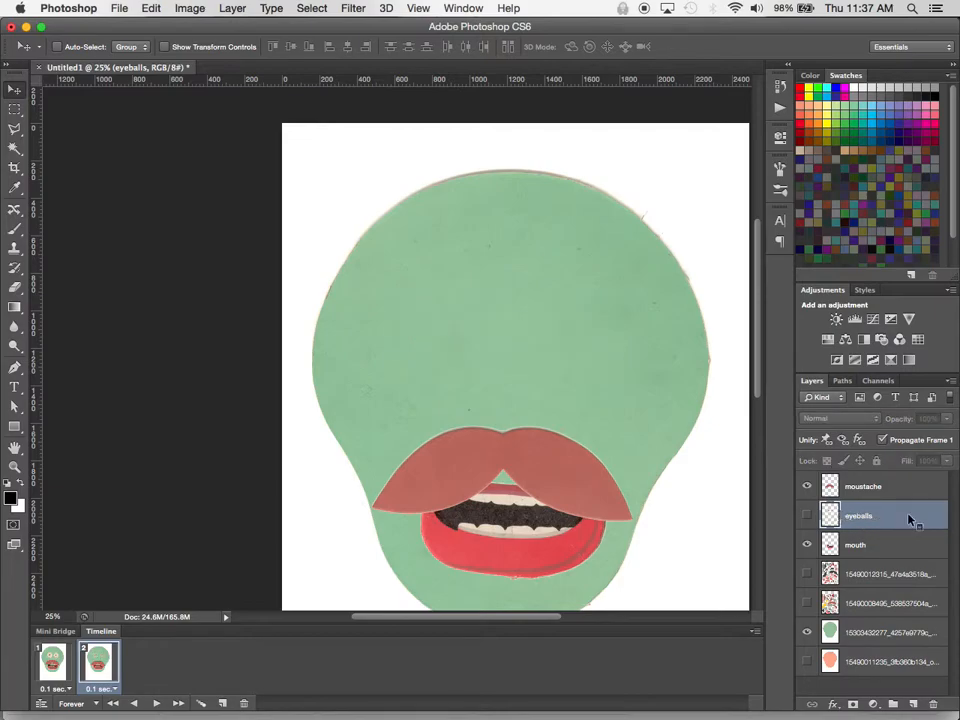
# - Duplicate the eyeballs layer within the same document under the name eyeballs bigger
pyautogui.rightClick(868, 517)
pyautogui.click(735, 247)
pyautogui.click(754, 341)
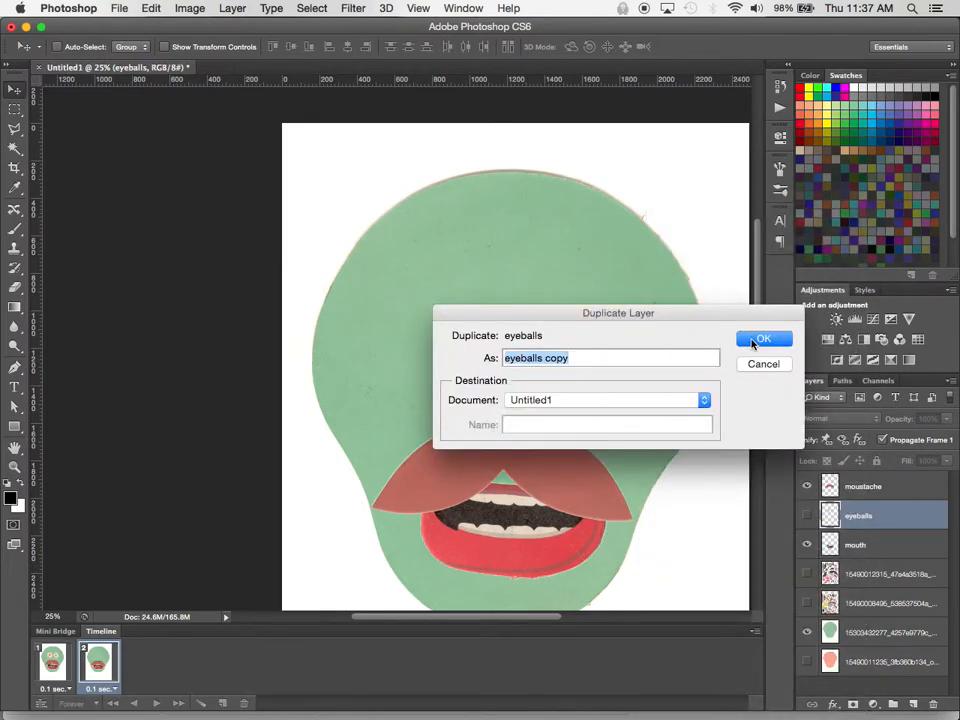
pyautogui.click(650, 356)
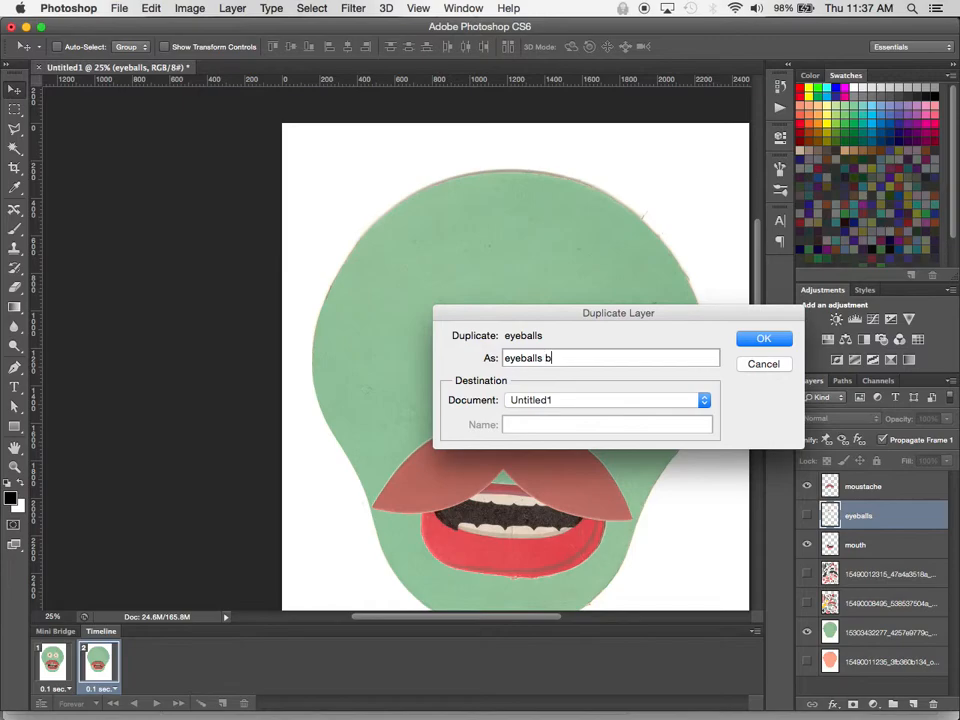
pyautogui.press('Return')
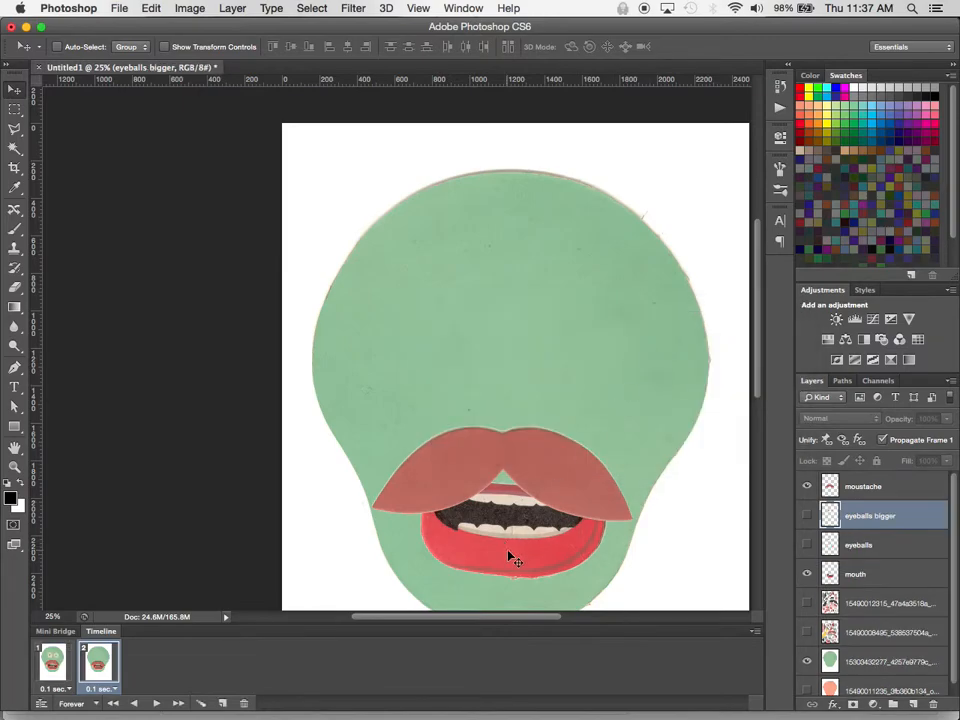
# - Show the eyeballs bigger layer in frame 2 and enlarge it proportionally to about 121%
pyautogui.click(808, 515)
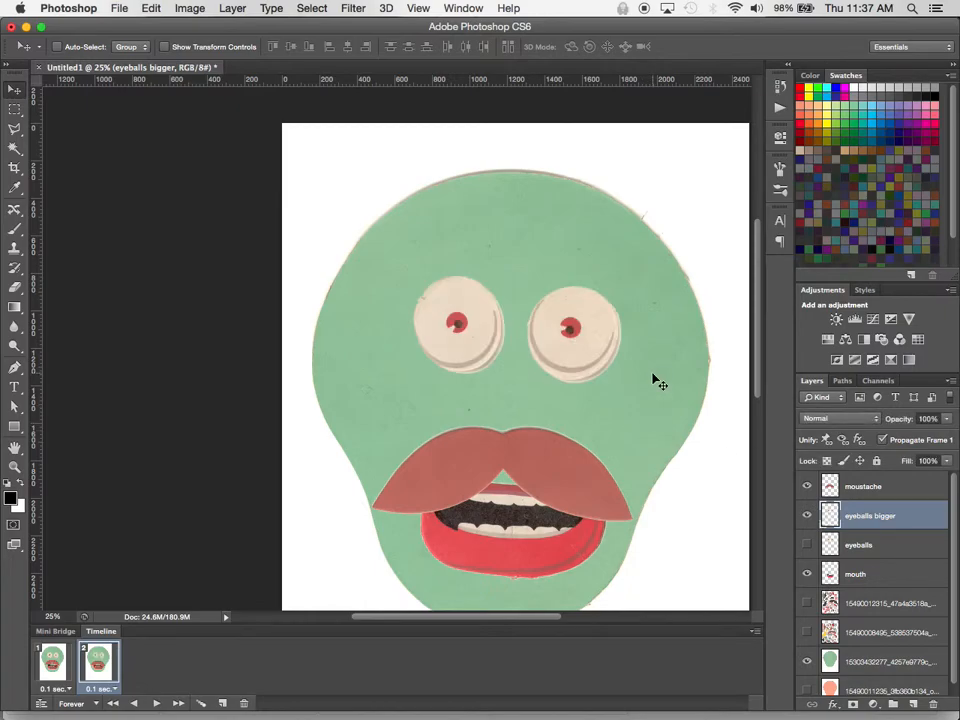
pyautogui.hotkey('ctrl', 't')
pyautogui.moveTo(410, 272); pyautogui.dragTo(383, 261)
pyautogui.moveTo(625, 383); pyautogui.dragTo(639, 392)
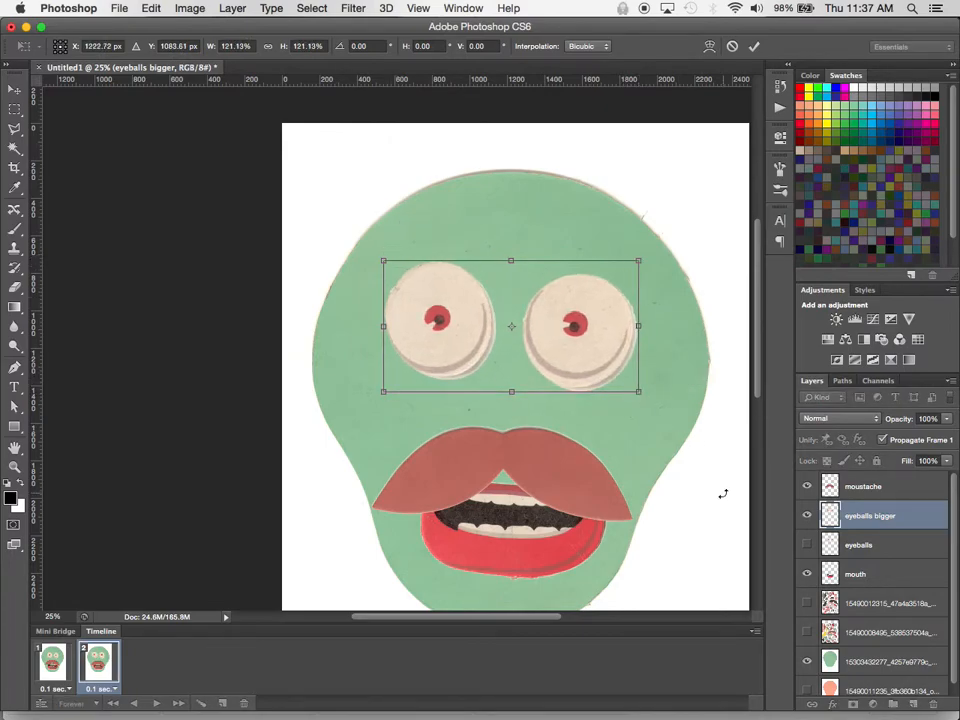
pyautogui.press('Return')
# - Compare the eye sizes in frames 1 and 2, then play the animation and stop it on frame 1
pyautogui.click(48, 665)
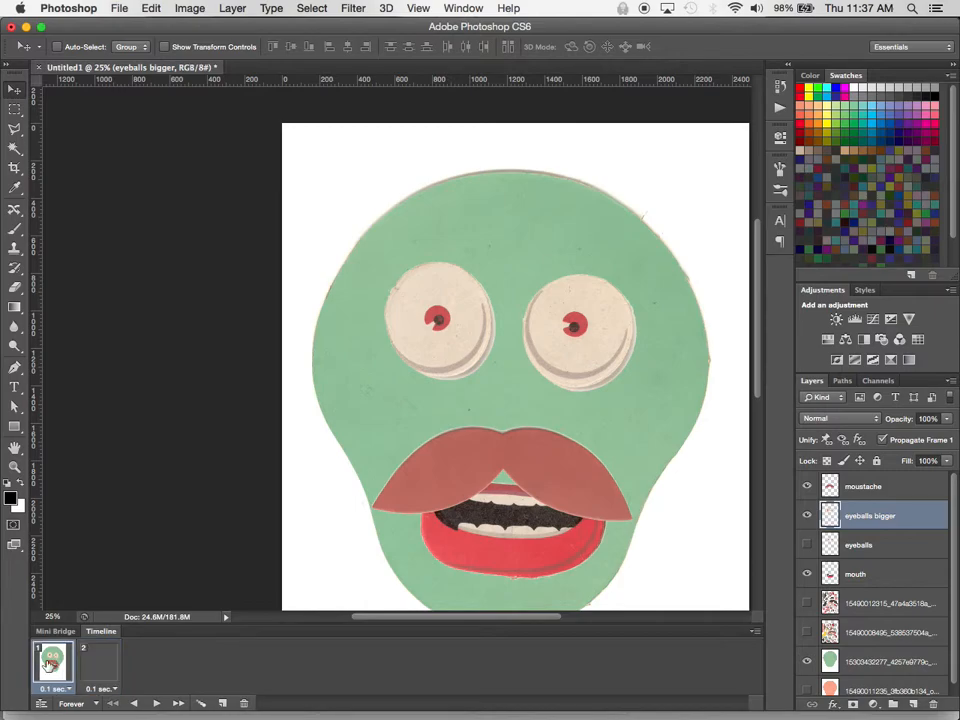
pyautogui.click(88, 668)
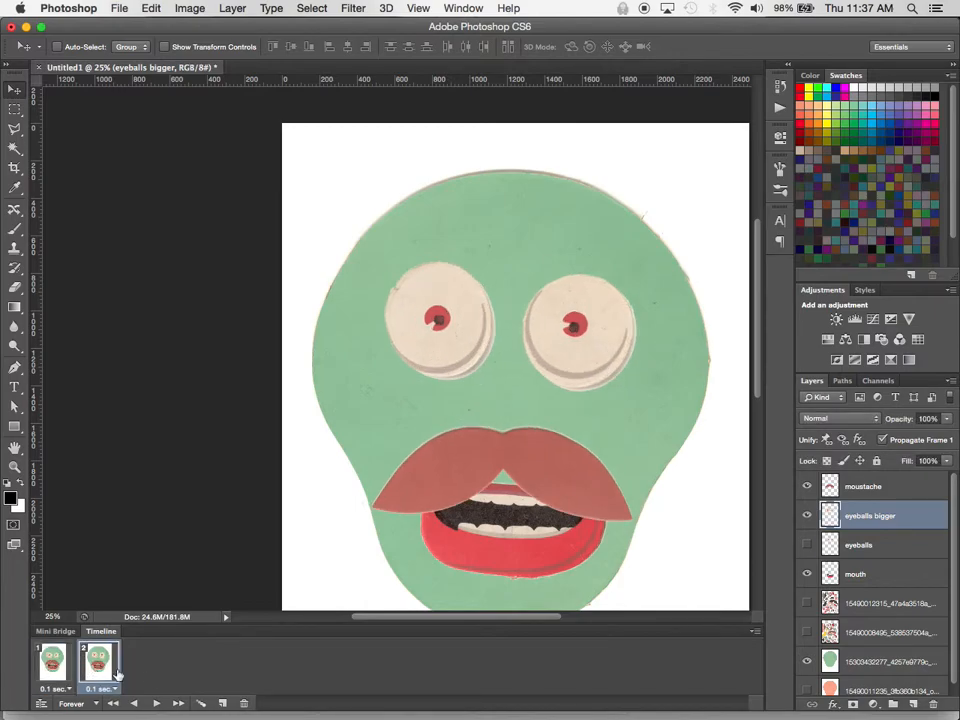
pyautogui.click(60, 680)
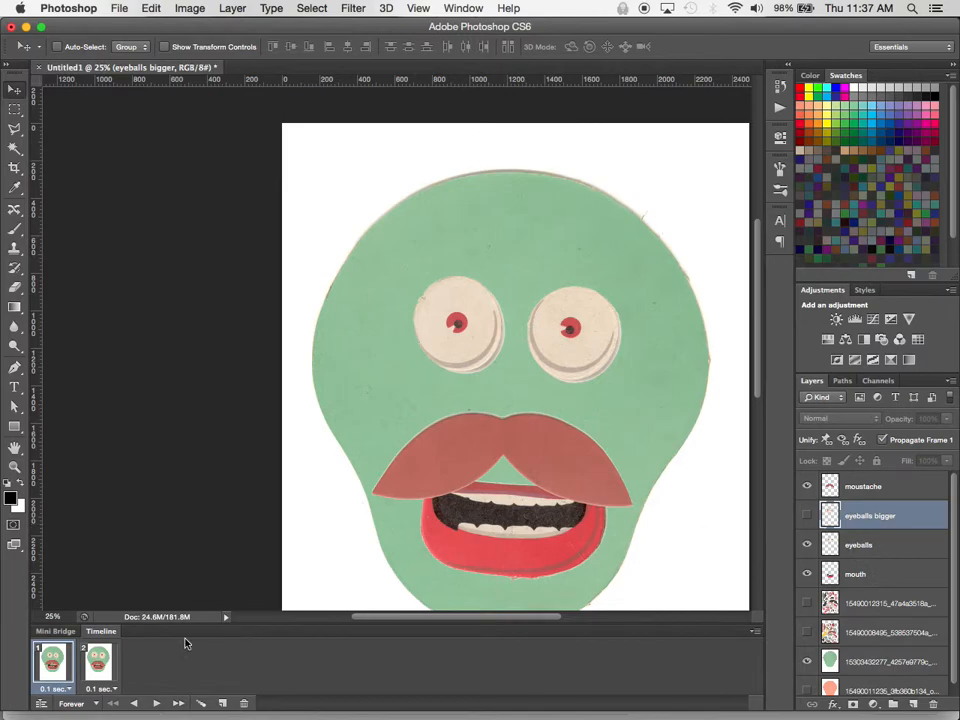
pyautogui.click(98, 662)
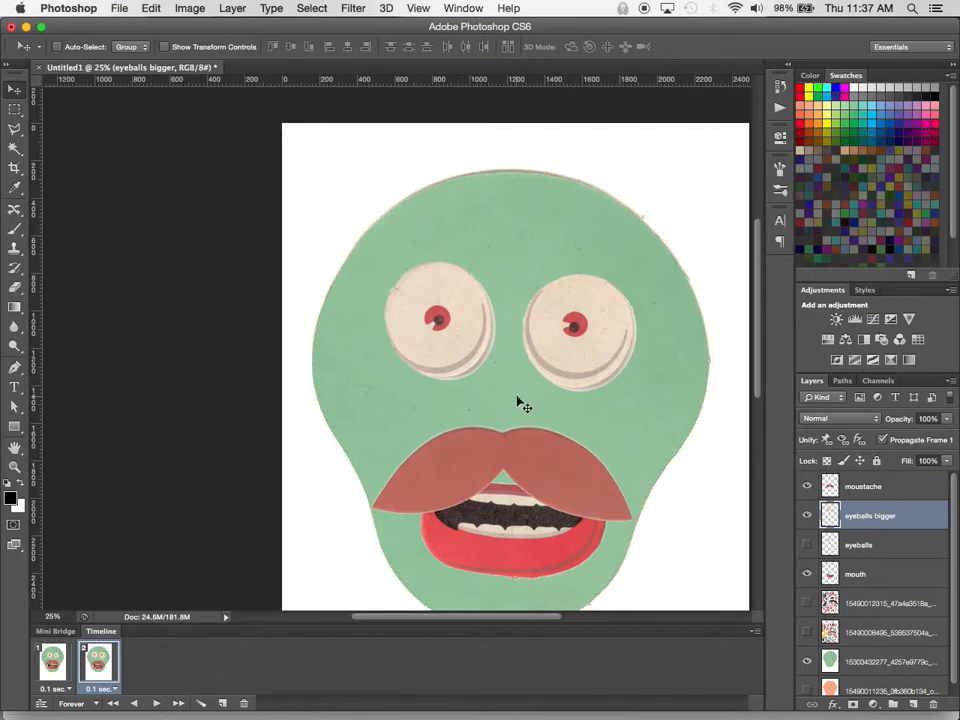
pyautogui.press('space')
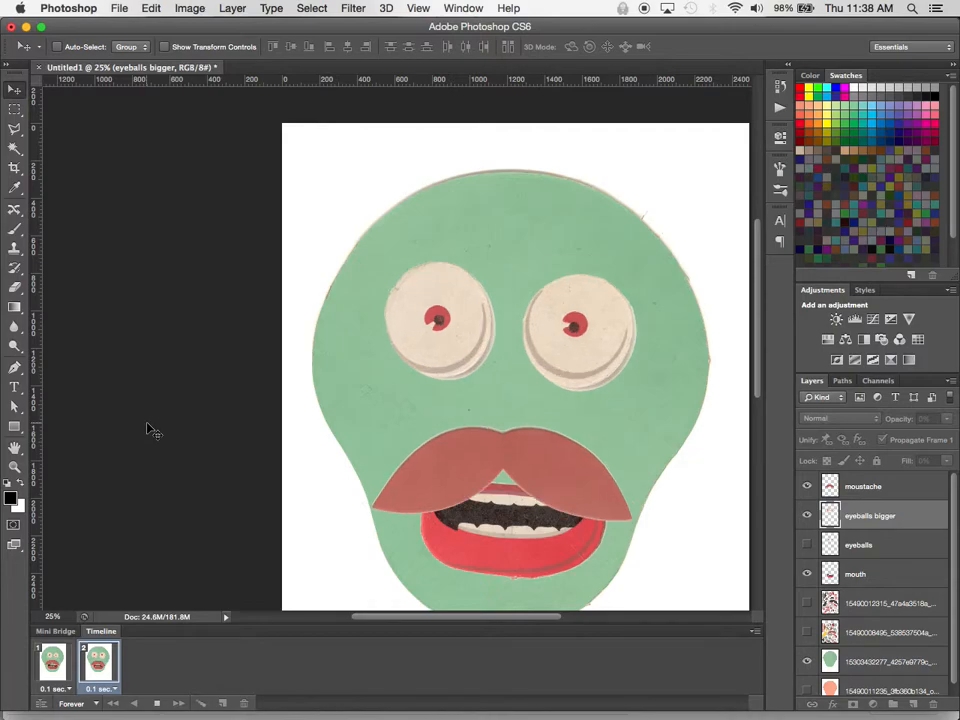
pyautogui.press('space')
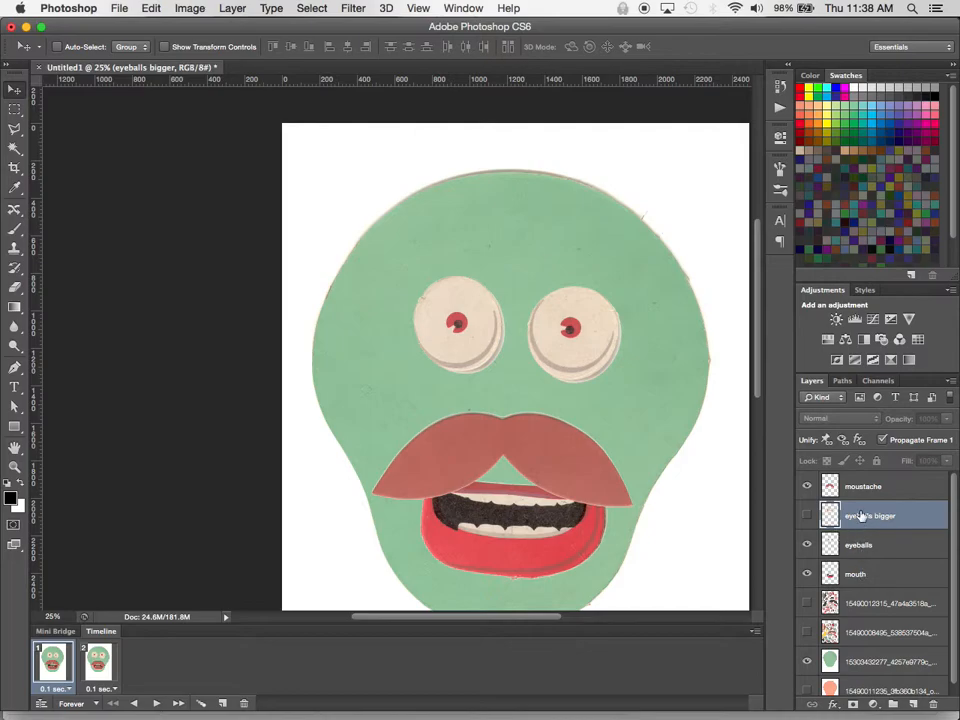
# - Hide the mouth layer in frame 2
pyautogui.scroll(-5, 636, 440)
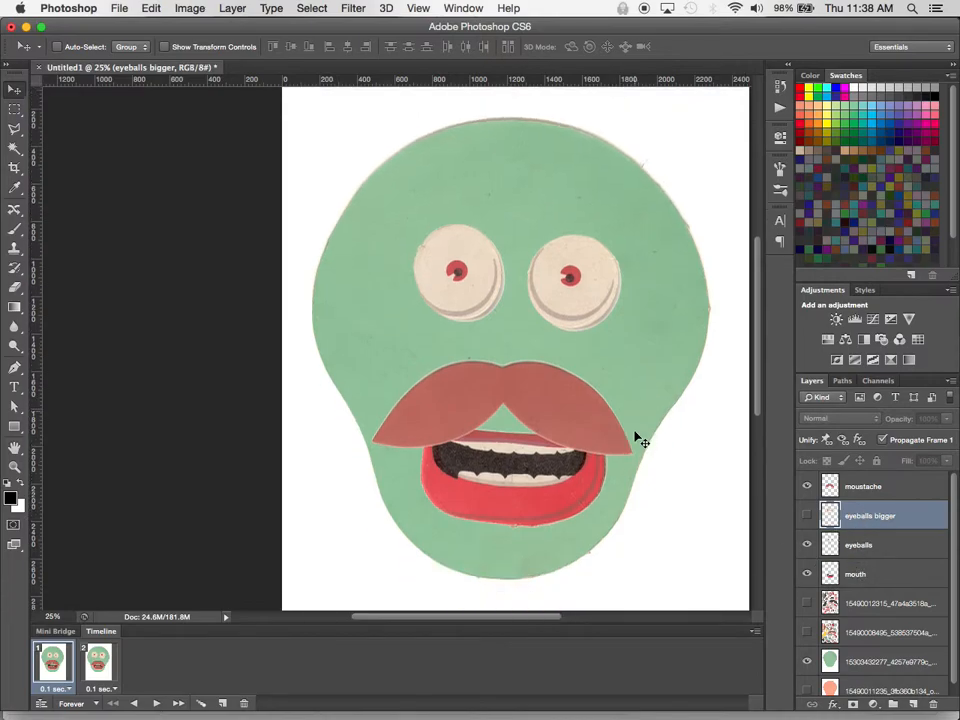
pyautogui.click(870, 580)
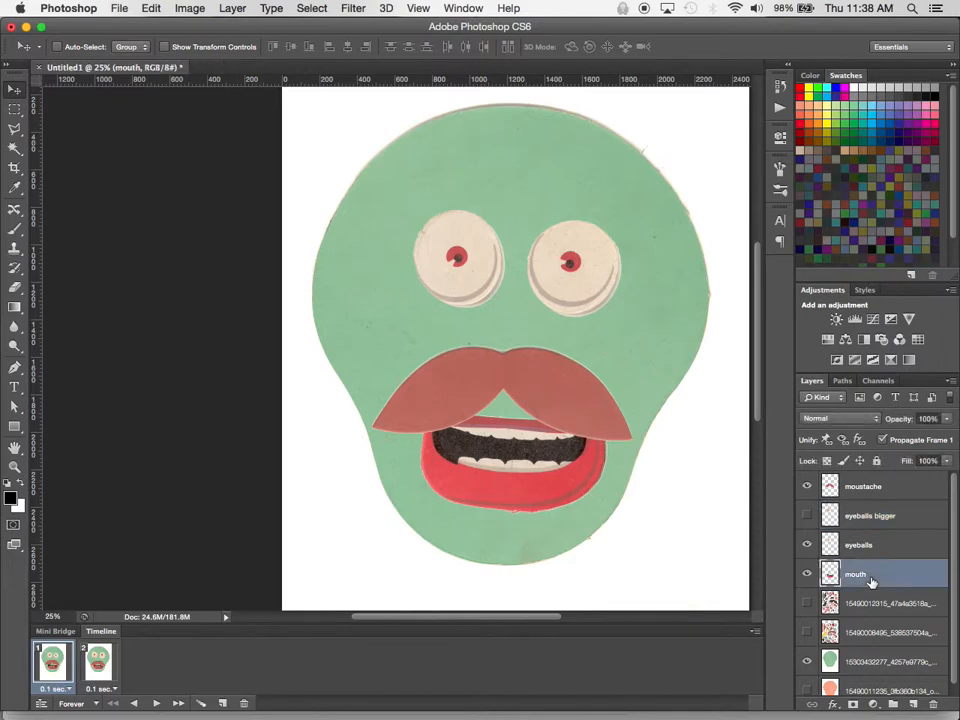
pyautogui.click(98, 662)
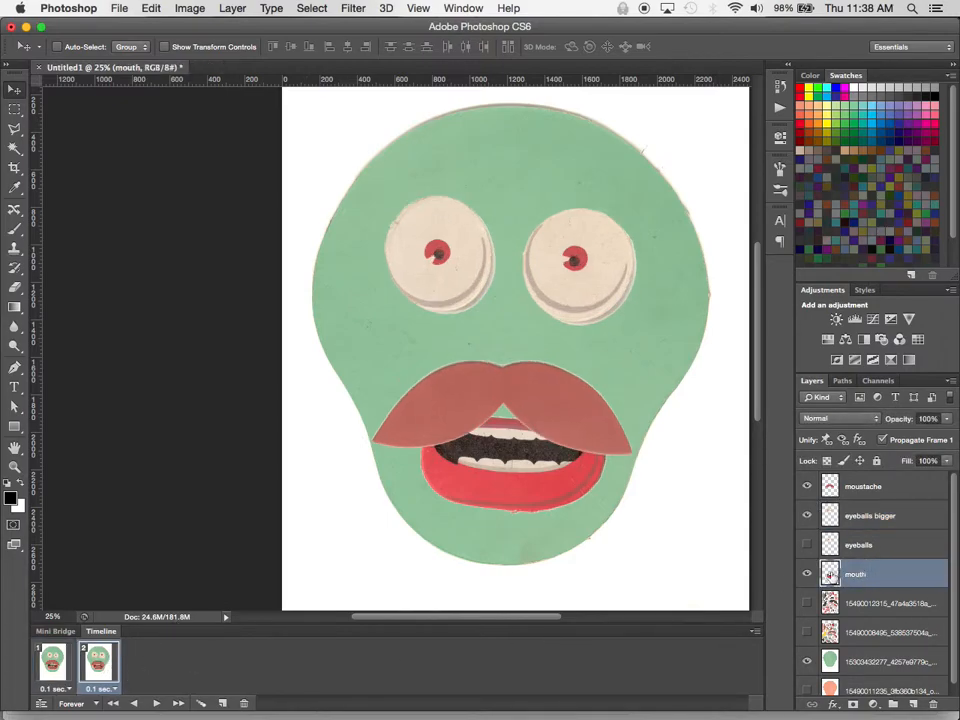
pyautogui.click(807, 574)
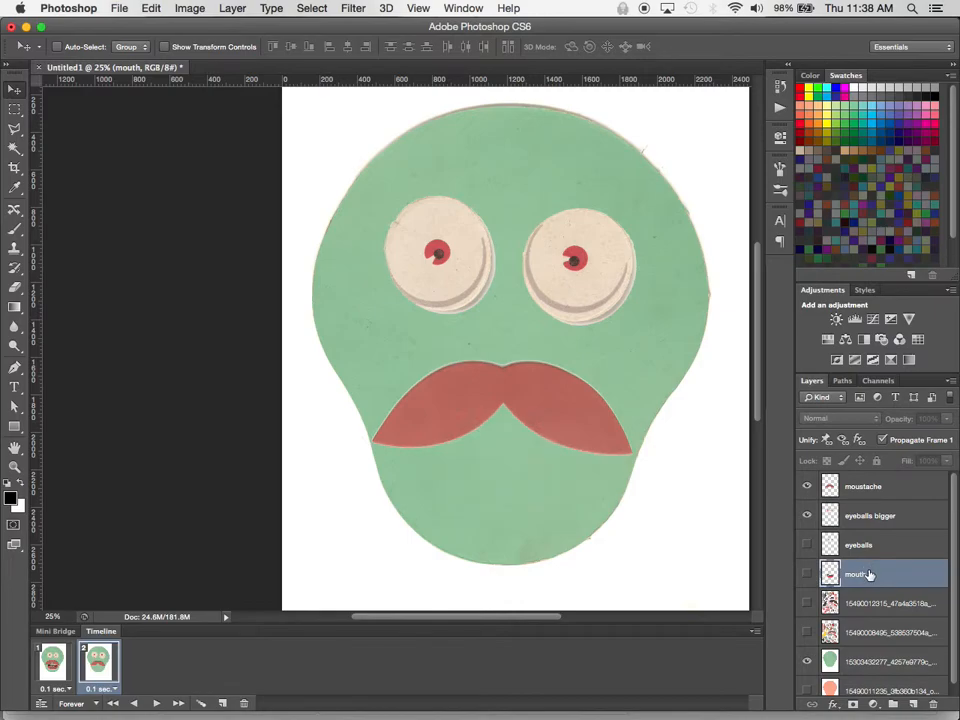
# - Duplicate the mouth layer within the same document under the name mouth puppet warp
pyautogui.rightClick(869, 574)
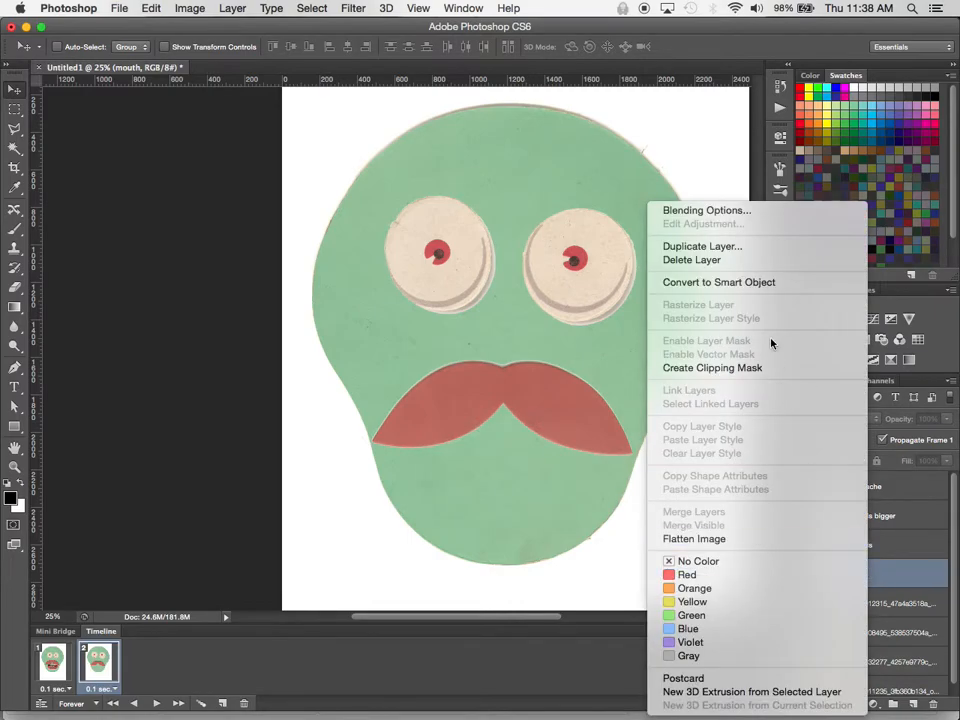
pyautogui.click(713, 248)
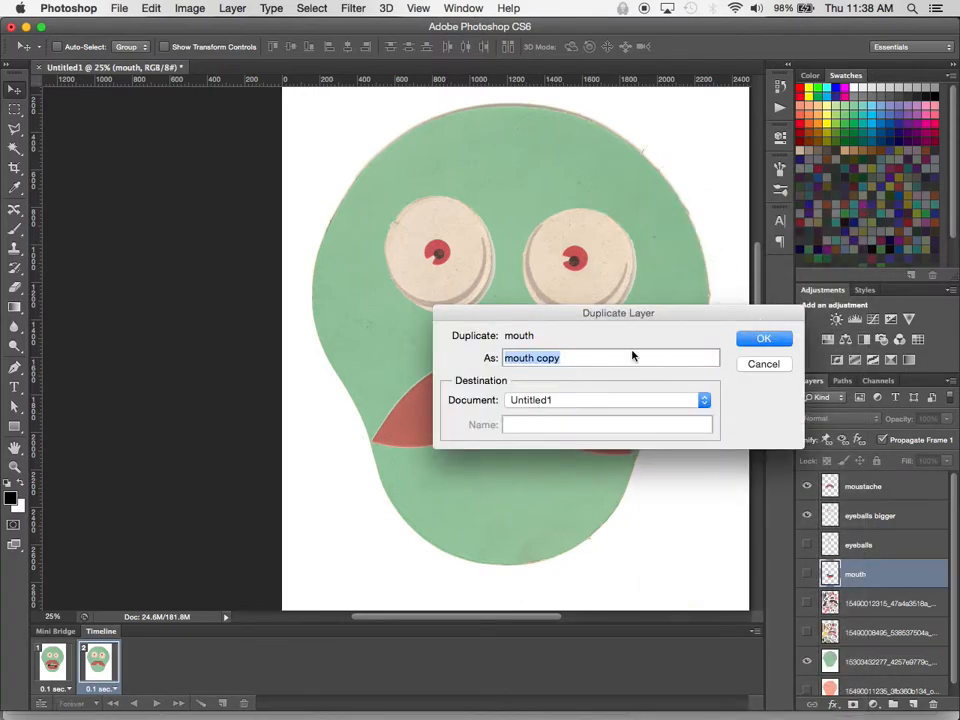
pyautogui.click(575, 357)
pyautogui.press('BackSpace')
pyautogui.press('BackSpace')
pyautogui.press('BackSpace')
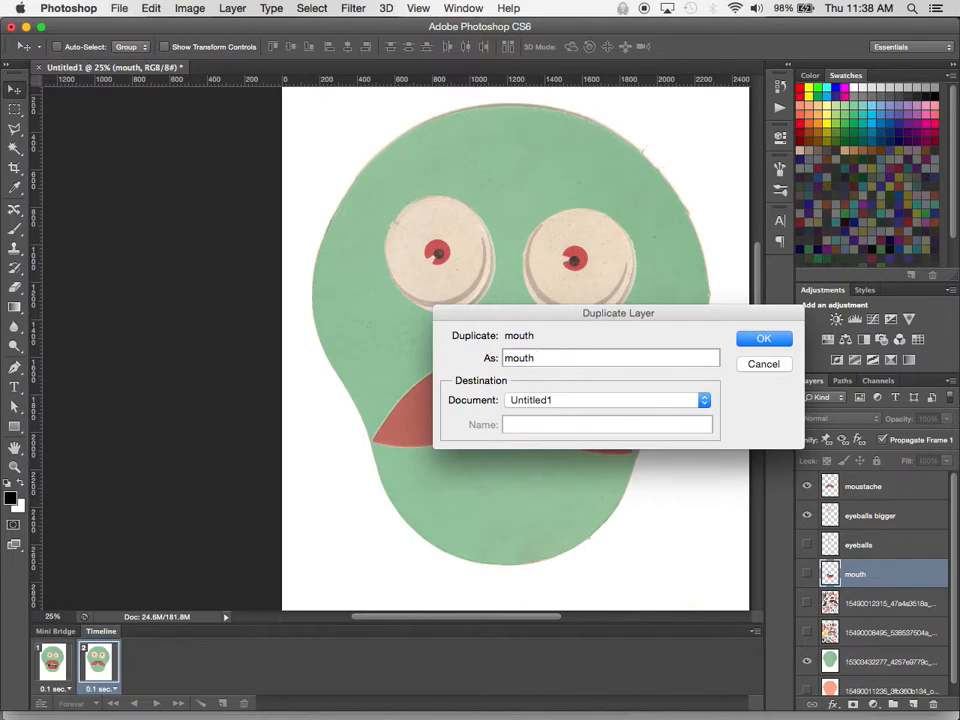
pyautogui.write('puppet warp')
pyautogui.press('Return')
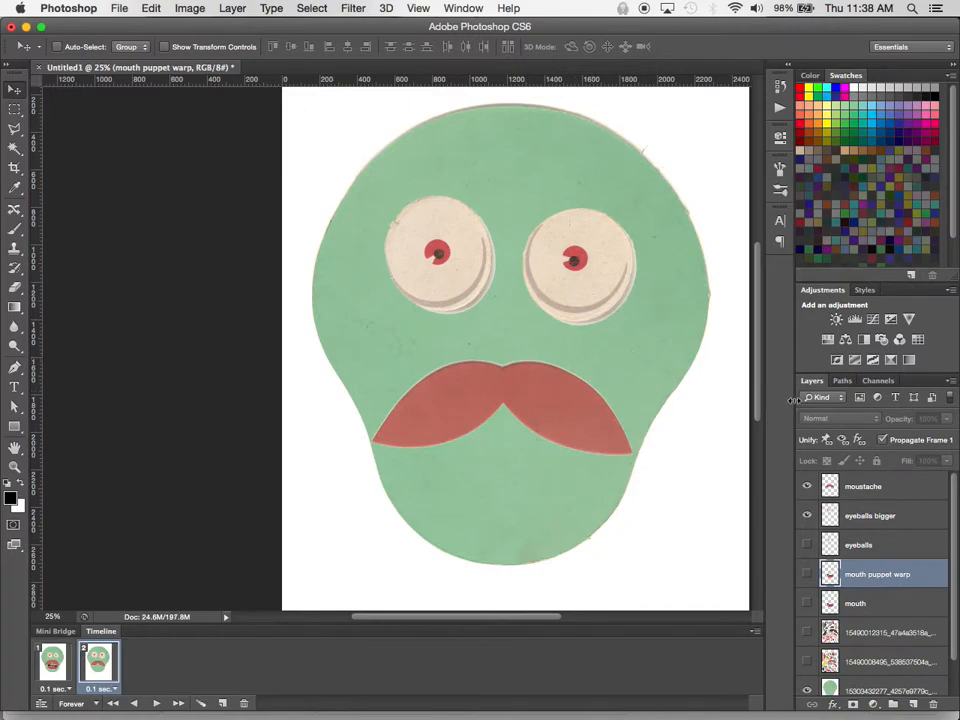
# - Show the mouth puppet warp layer in frame 2 and place five Puppet Warp pins across its upper corners, centre and lower lip
pyautogui.click(808, 575)
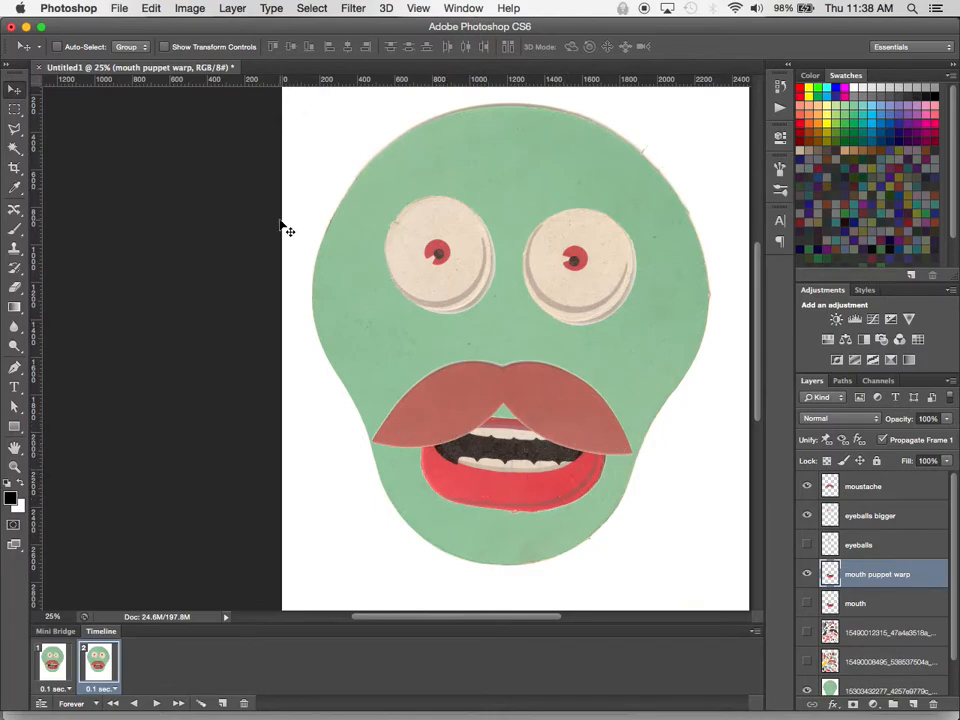
pyautogui.click(187, 7)
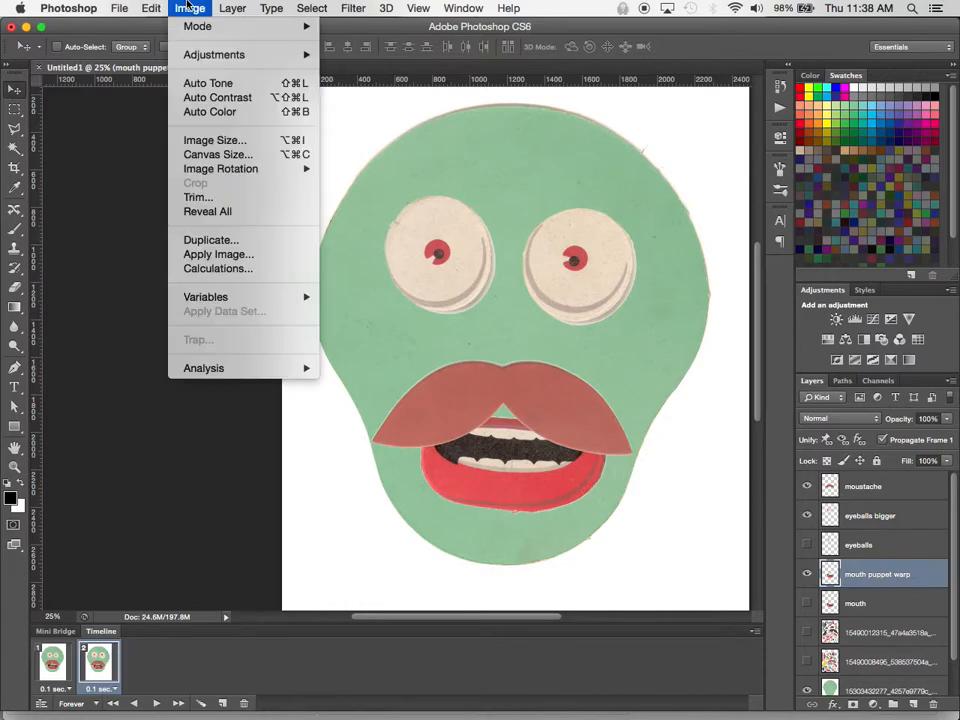
pyautogui.moveTo(155, 7)
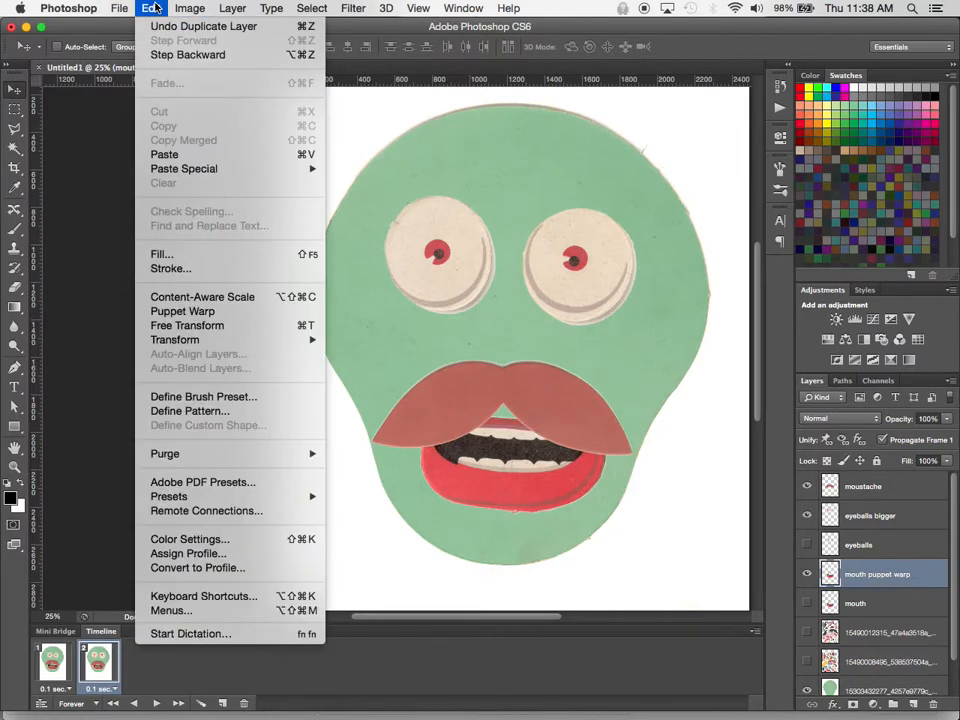
pyautogui.click(185, 311)
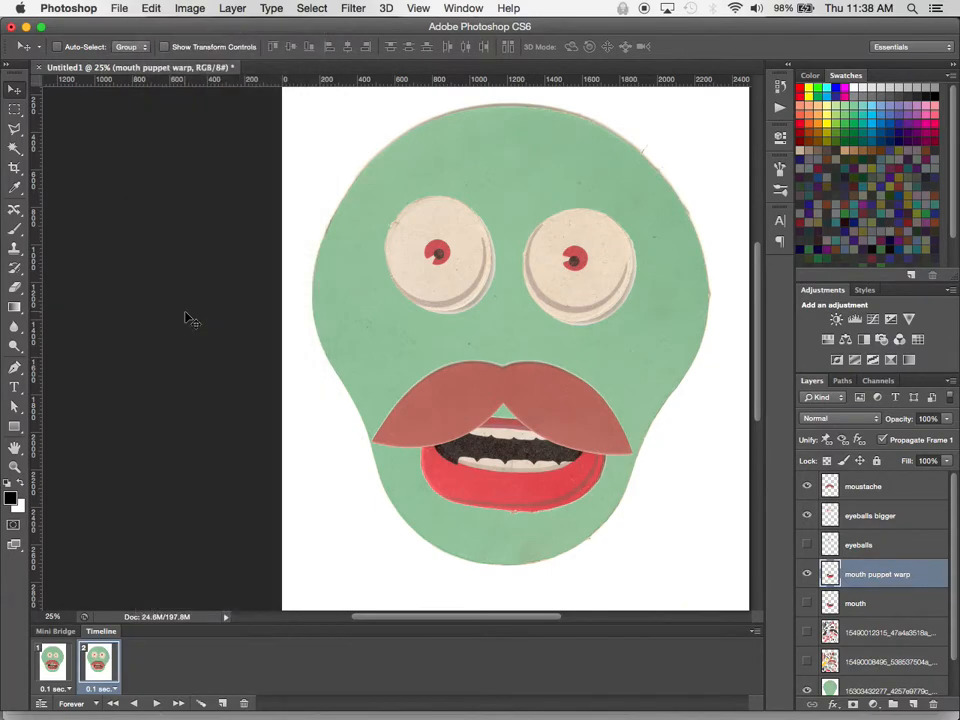
pyautogui.click(510, 467)
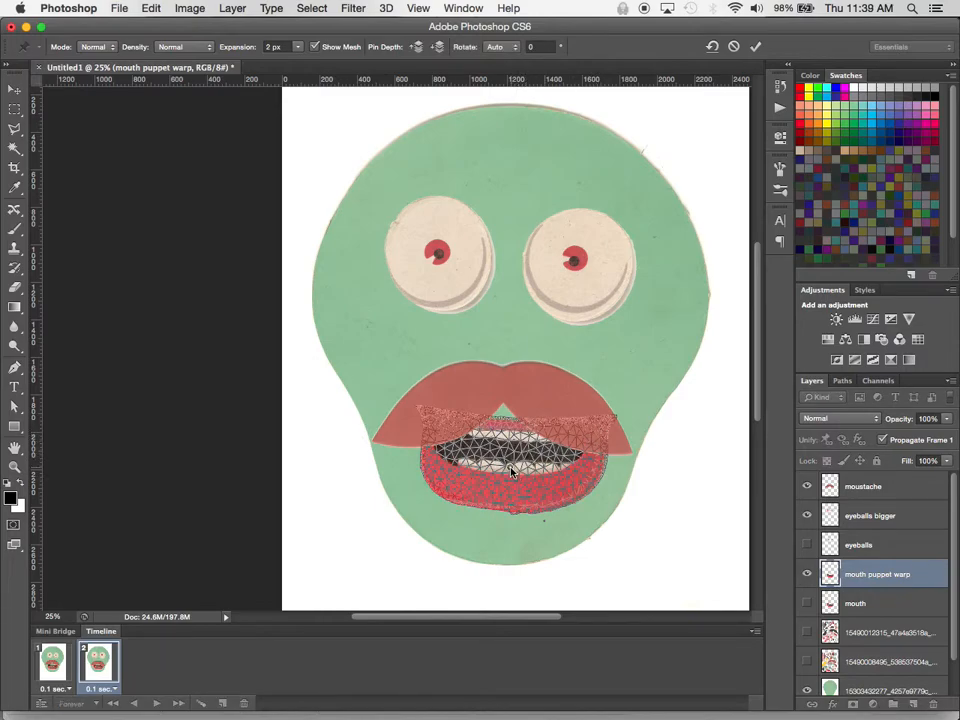
pyautogui.click(595, 433)
pyautogui.click(435, 420)
pyautogui.click(455, 486)
pyautogui.click(553, 487)
# - Pull the mouth's upper corners slightly outward, lower the middle of the upper lip with another pin, and apply the warp
pyautogui.moveTo(435, 422); pyautogui.dragTo(420, 427)
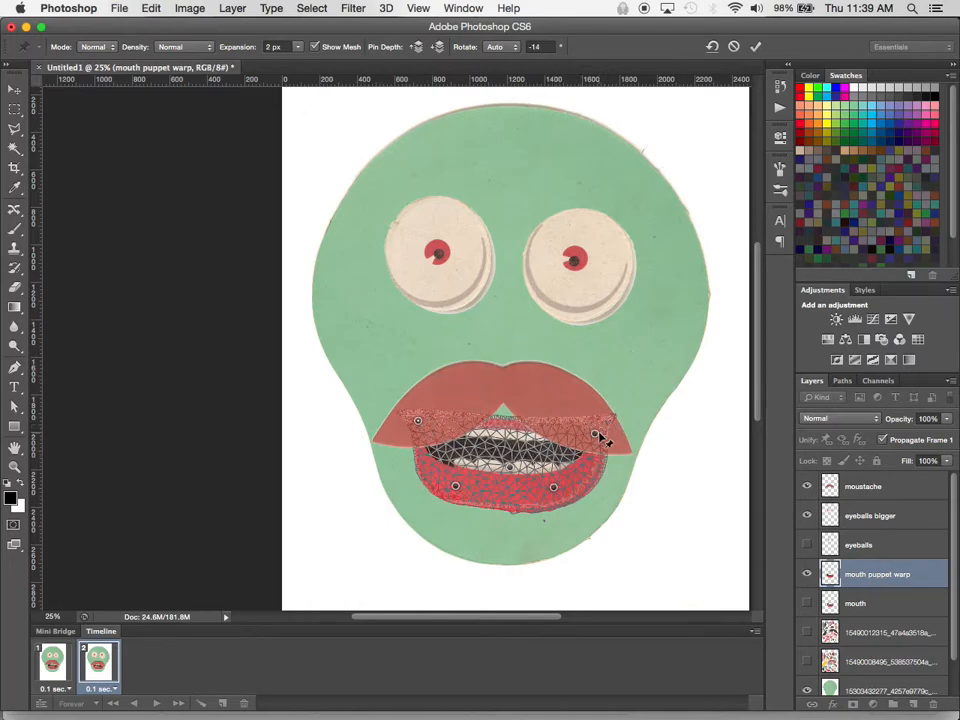
pyautogui.moveTo(601, 437); pyautogui.dragTo(615, 440)
pyautogui.moveTo(553, 489); pyautogui.dragTo(510, 445)
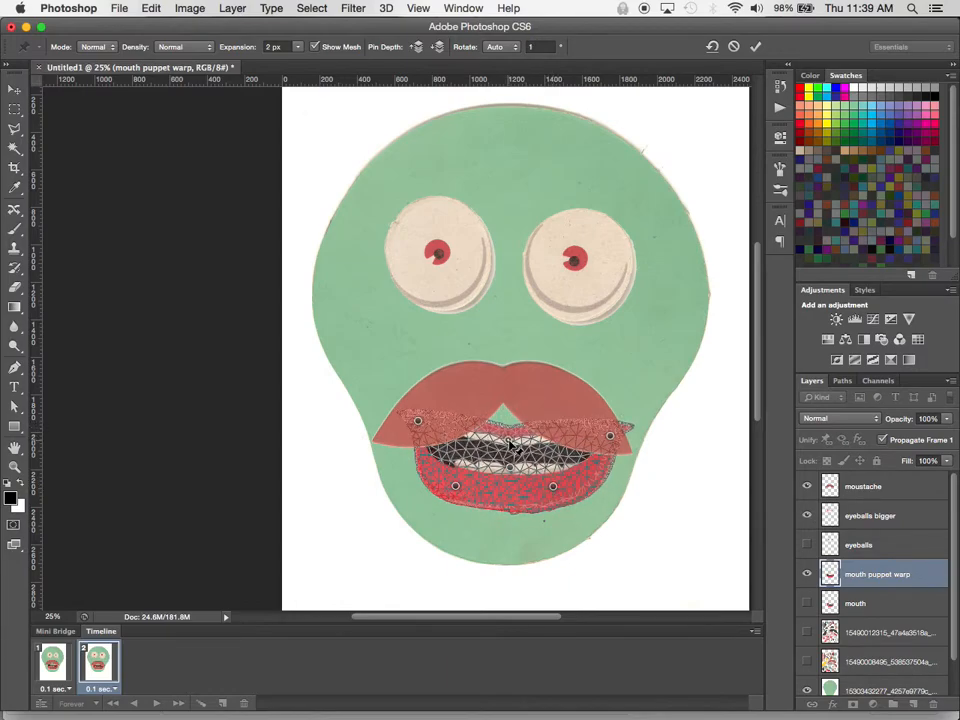
pyautogui.press('Return')
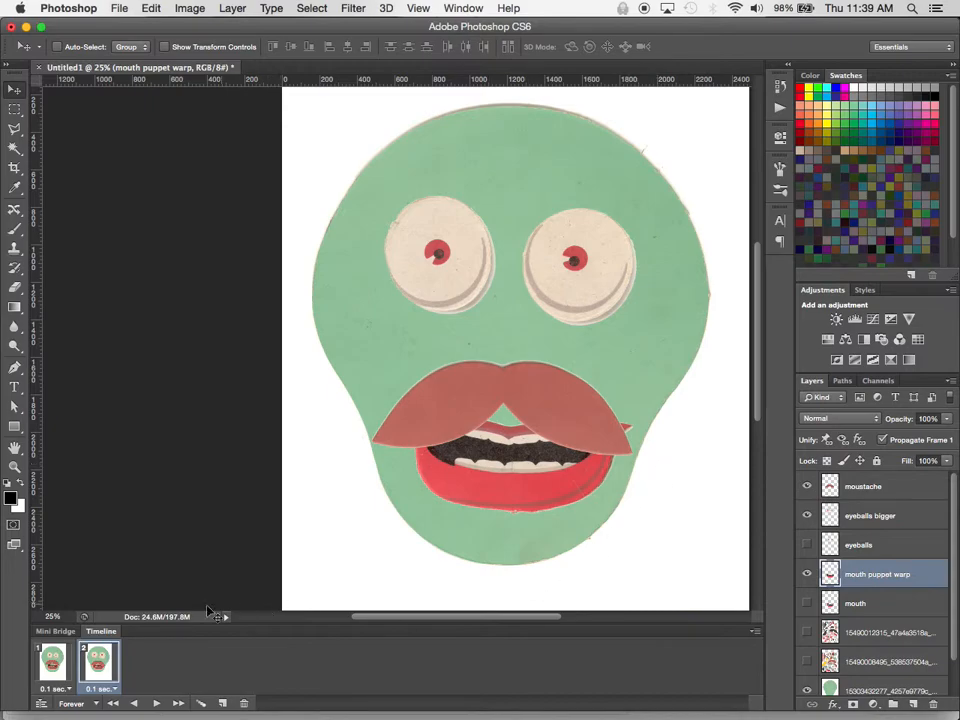
# - Play the two-frame animation from frame 1 to check the warped mouth, and stop it on frame 1
pyautogui.click(46, 668)
pyautogui.press('space')
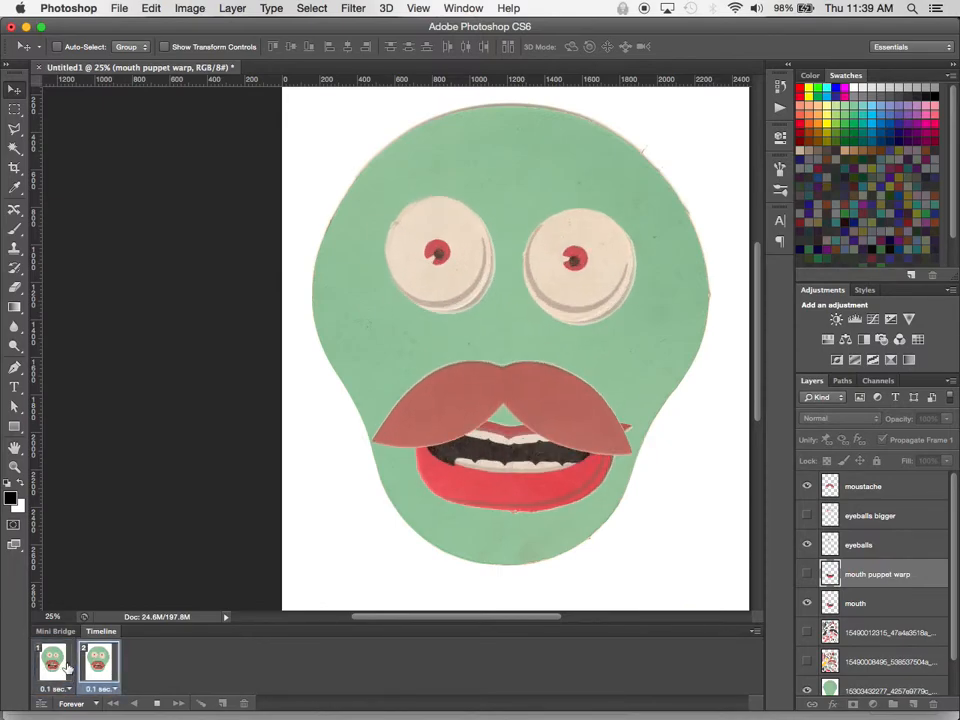
pyautogui.click(64, 666)
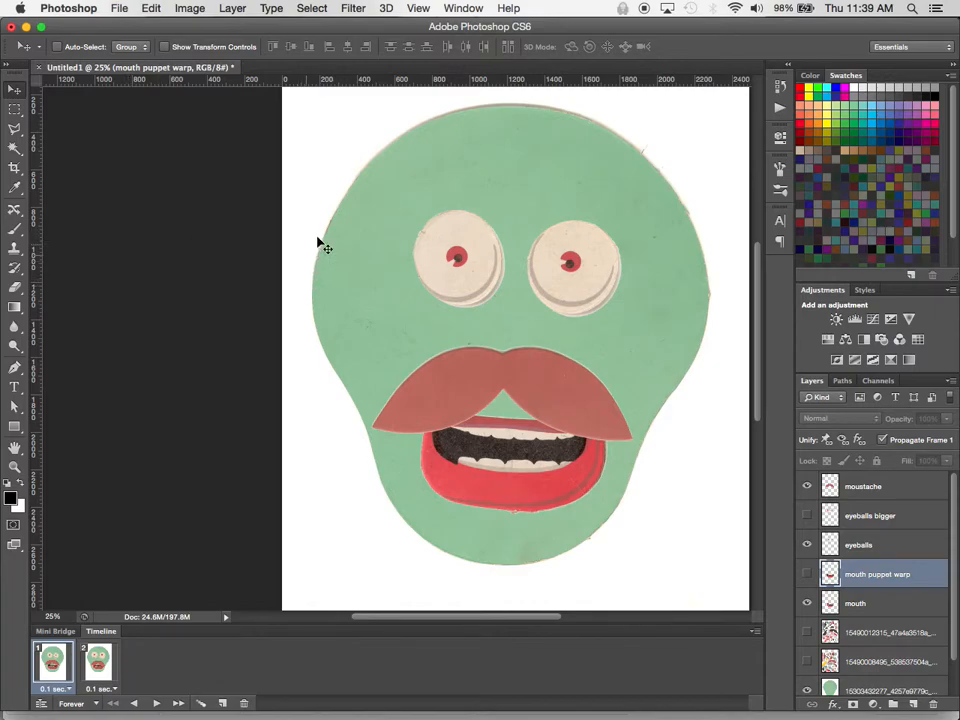
# - Open the recent file a little disgust on this face.psd
pyautogui.click(121, 8)
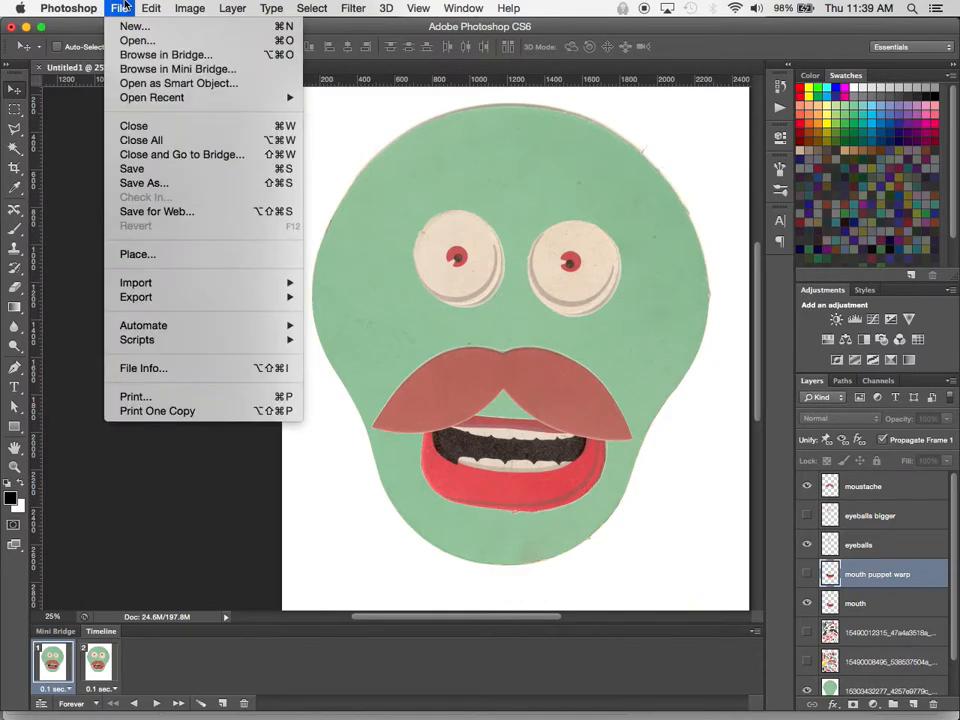
pyautogui.moveTo(130, 98)
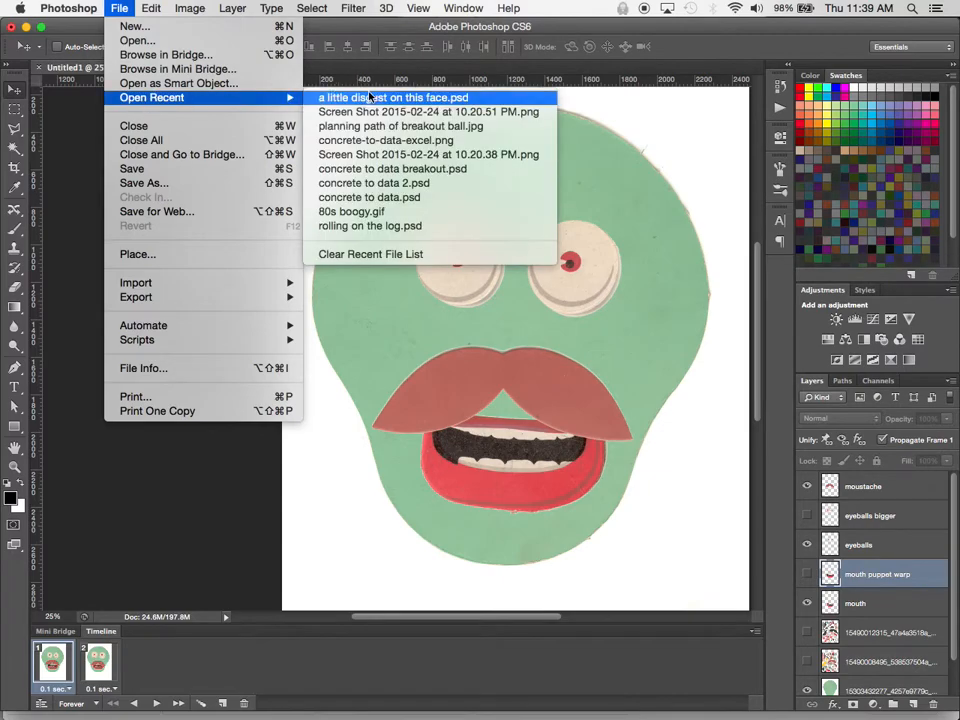
pyautogui.click(370, 97)
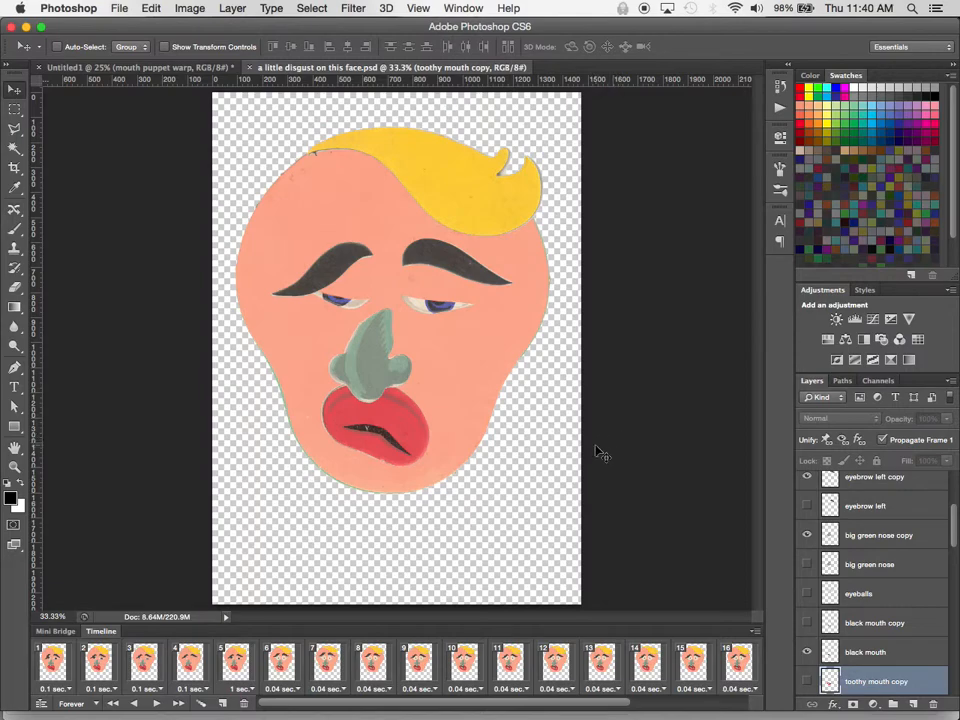
# - Play the disgusted face animation, stop it, and compare the eyes in frames 4 and 3
pyautogui.hscroll(5, 275, 678)
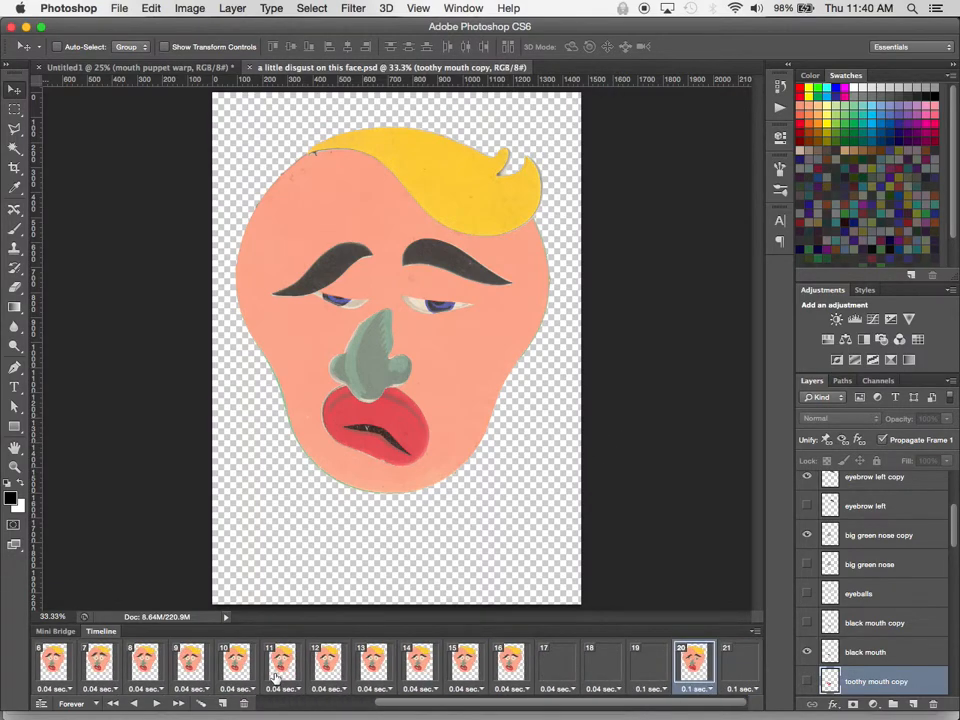
pyautogui.press('space')
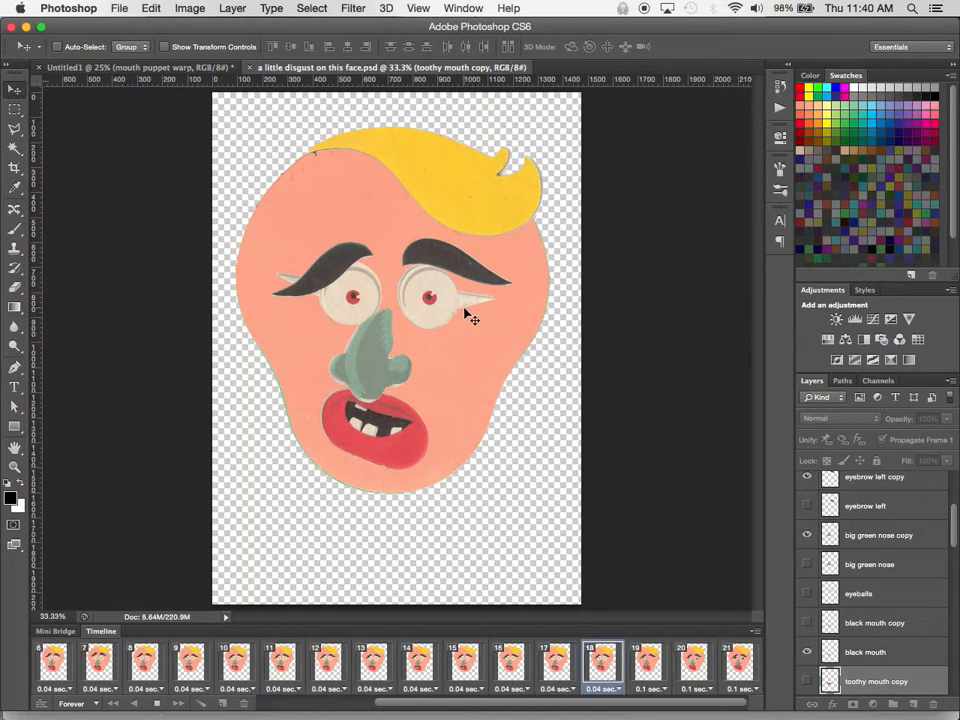
pyautogui.press('space')
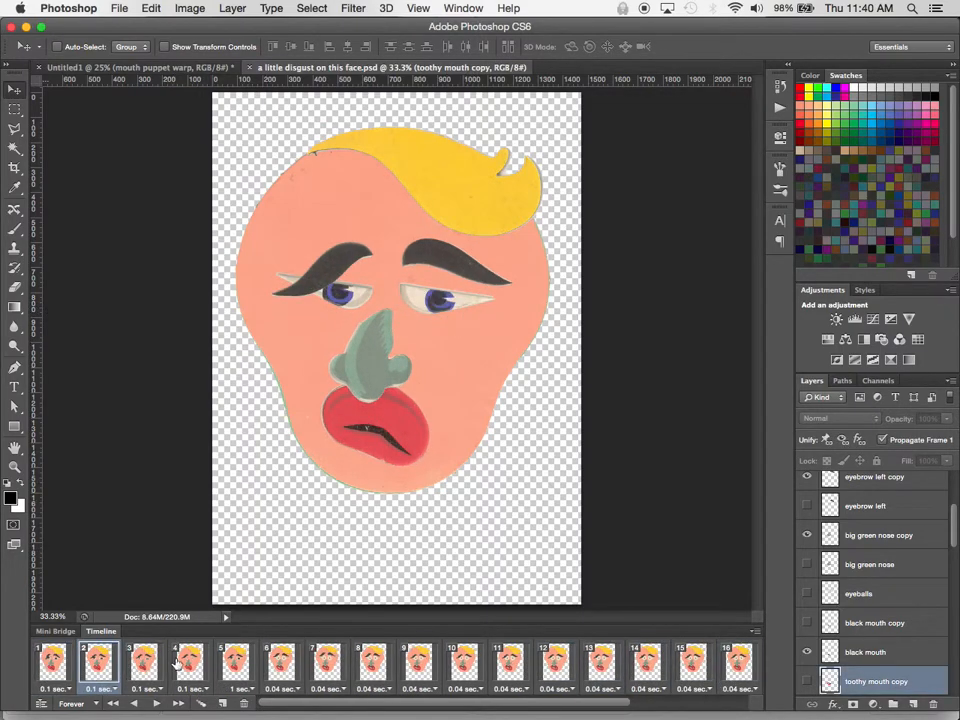
pyautogui.press('space')
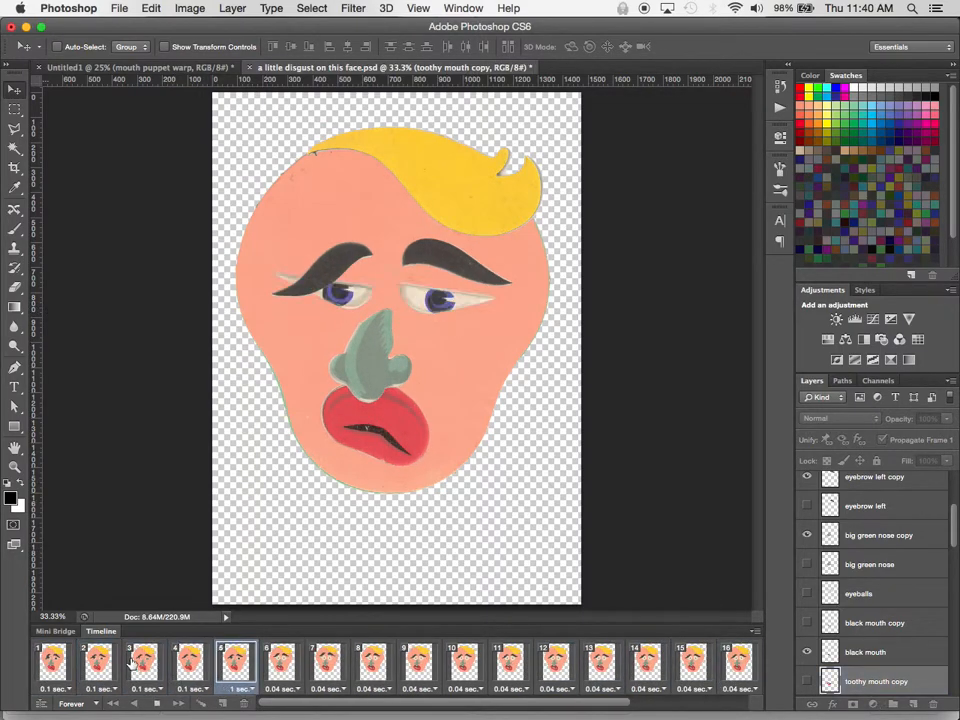
pyautogui.click(192, 668)
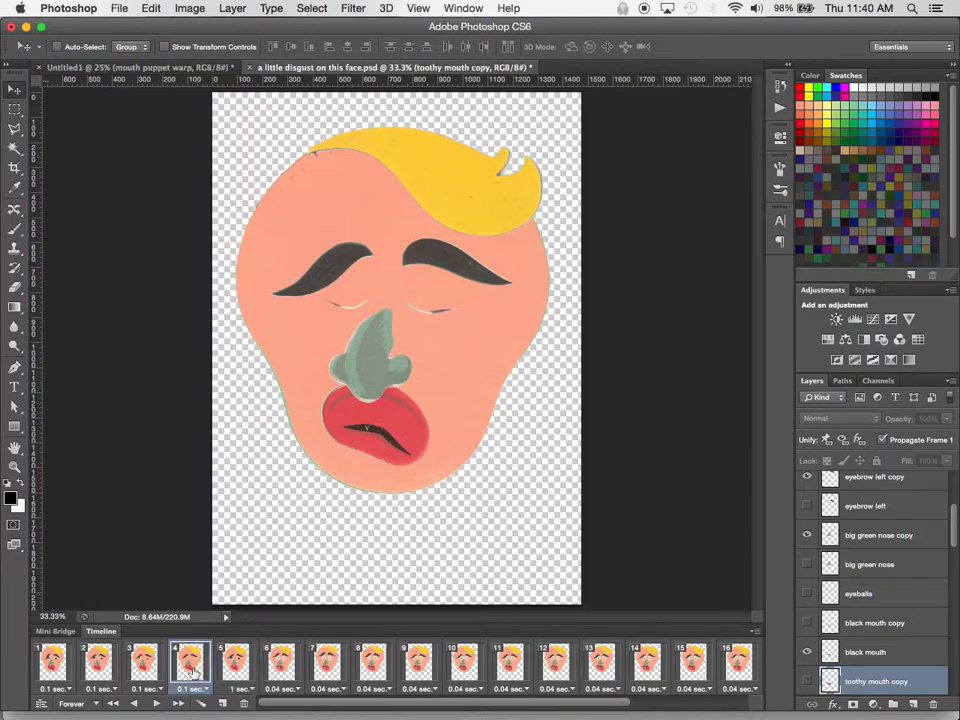
pyautogui.click(144, 665)
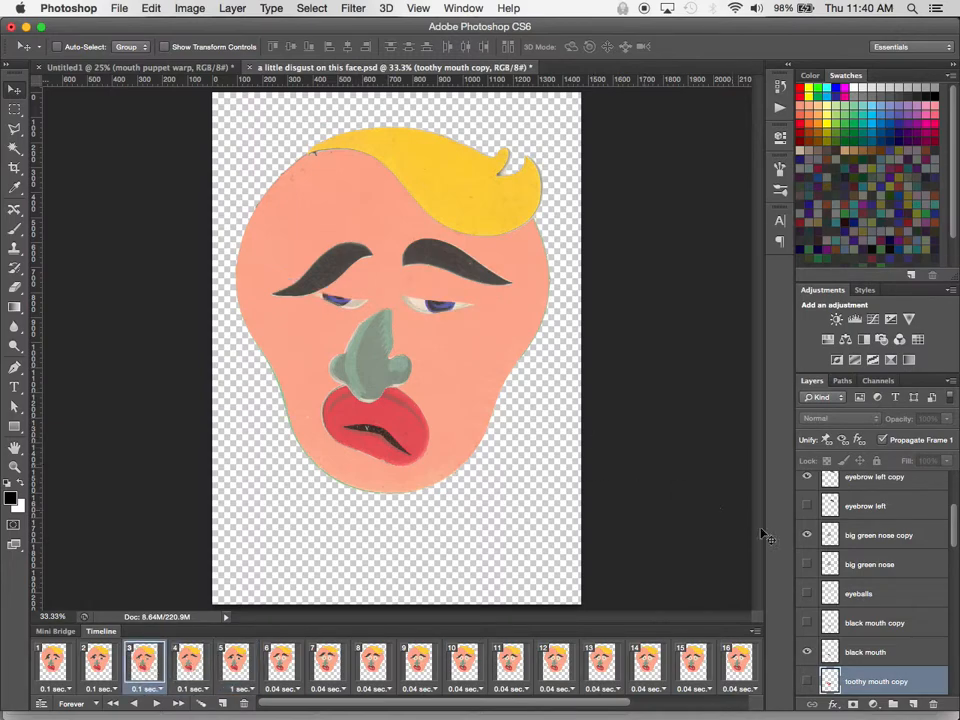
# - Examine the layer stack of the disgusted face in frame 3, from the blonde hair pieces down to the skull parts and narrow blue eyes
pyautogui.scroll(-5, 915, 610)
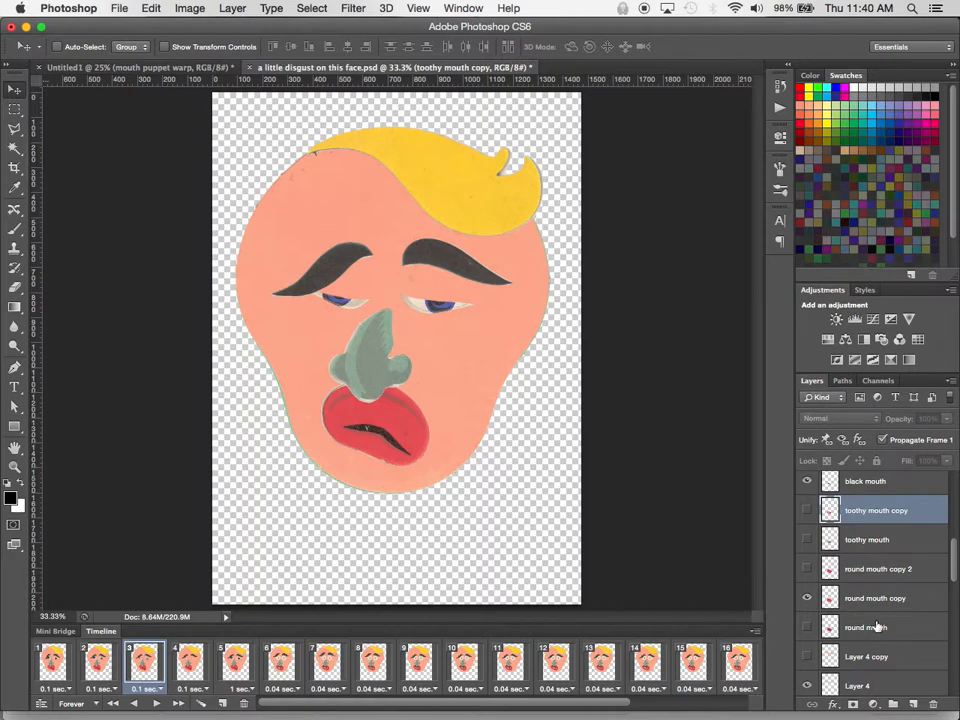
pyautogui.scroll(5, 876, 626)
pyautogui.scroll(2, 876, 626)
pyautogui.scroll(-10, 876, 626)
pyautogui.scroll(4, 876, 624)
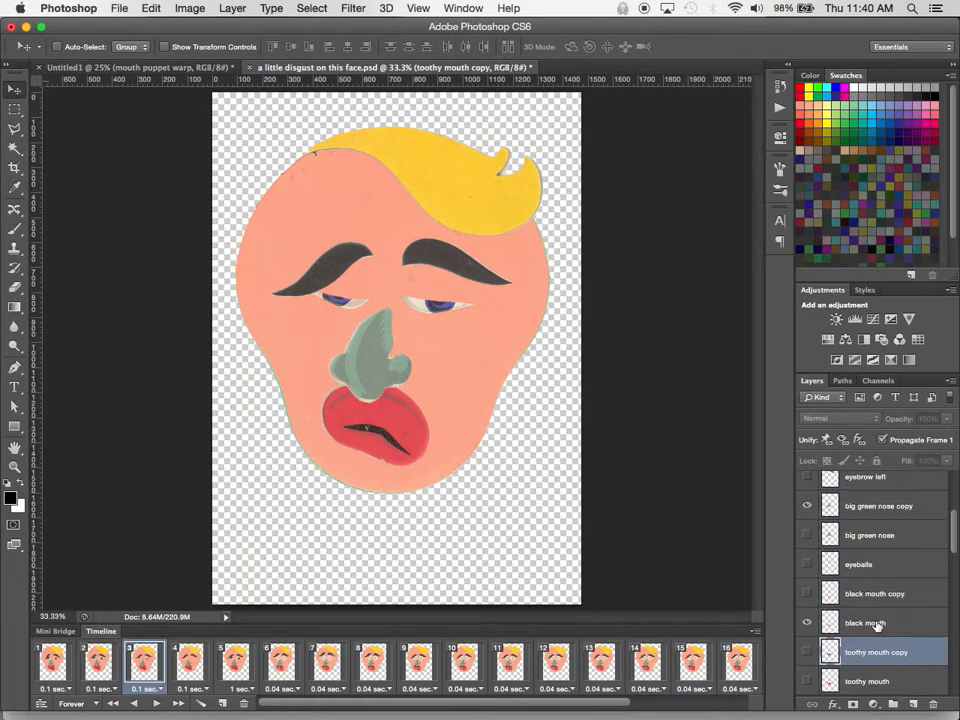
pyautogui.scroll(4, 876, 624)
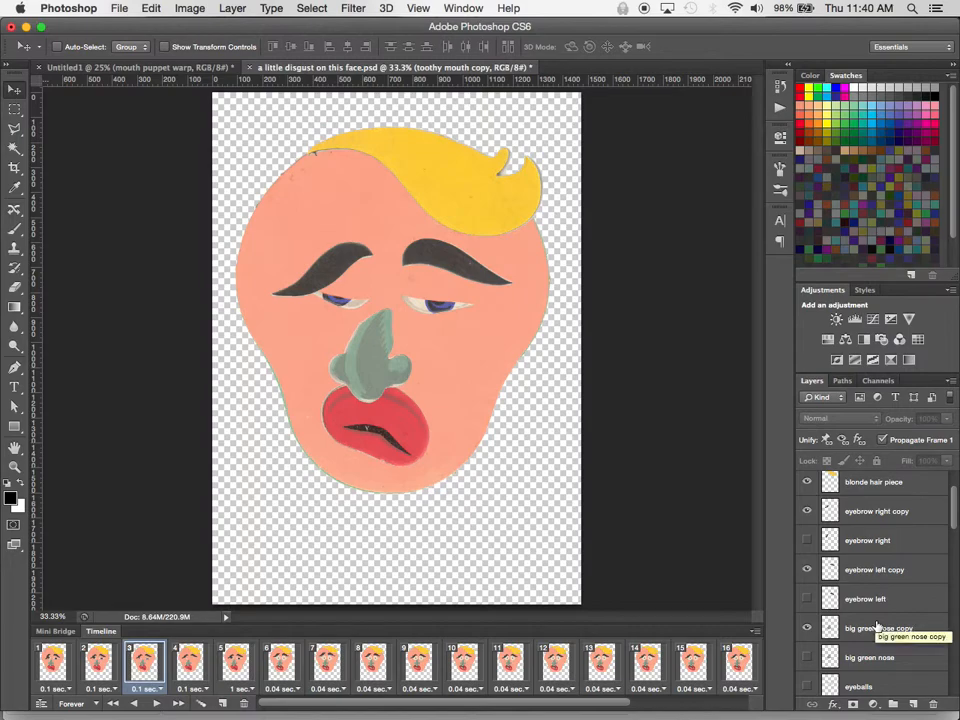
pyautogui.scroll(2, 863, 541)
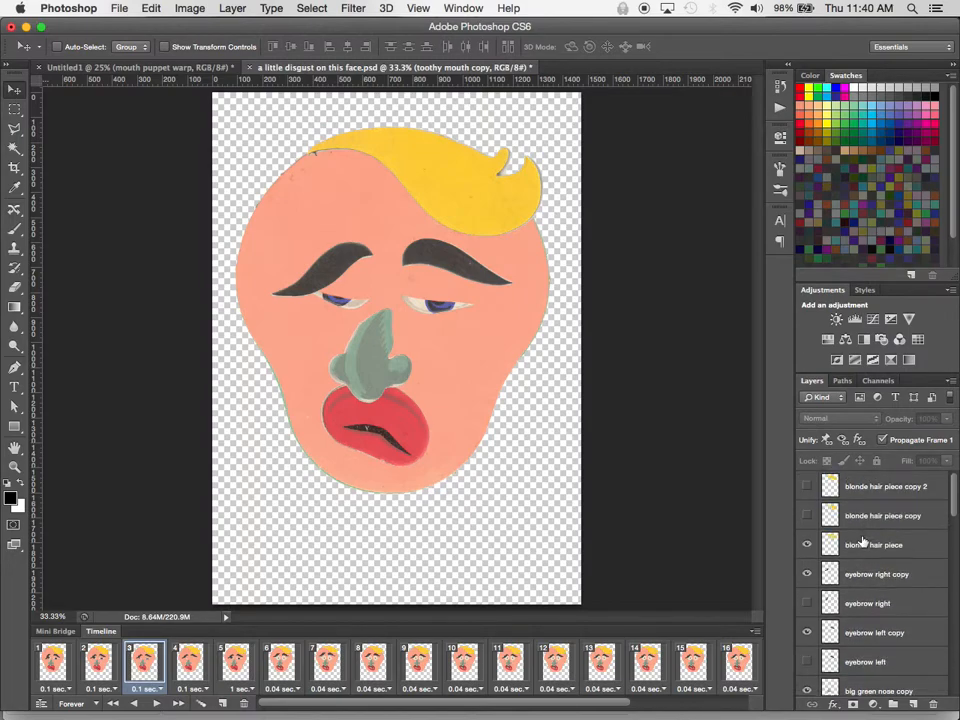
pyautogui.scroll(-10, 863, 541)
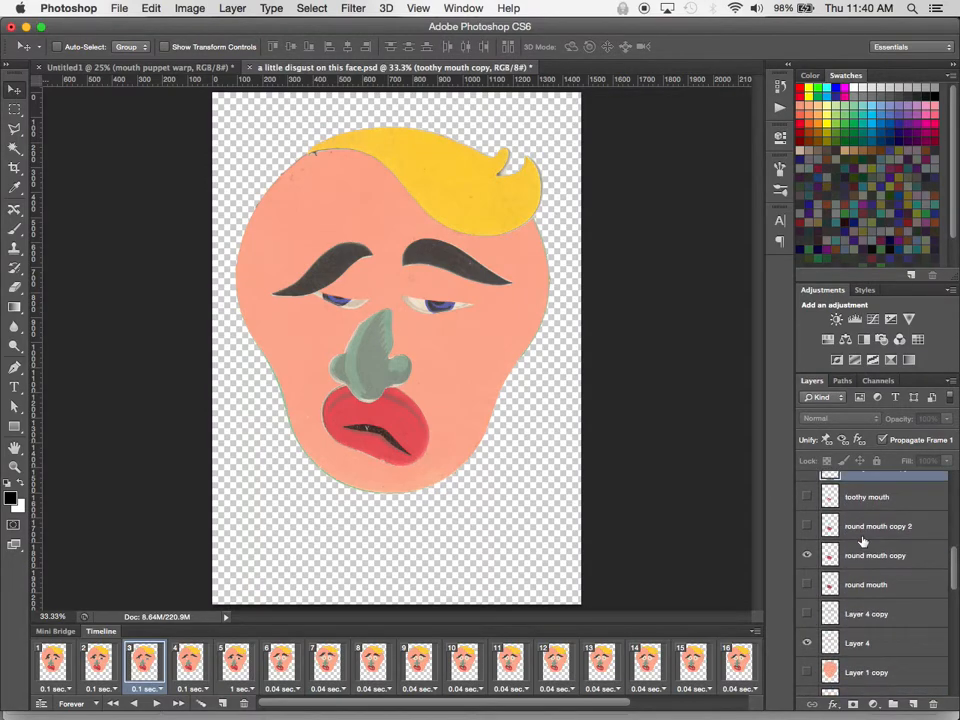
pyautogui.scroll(-5, 863, 541)
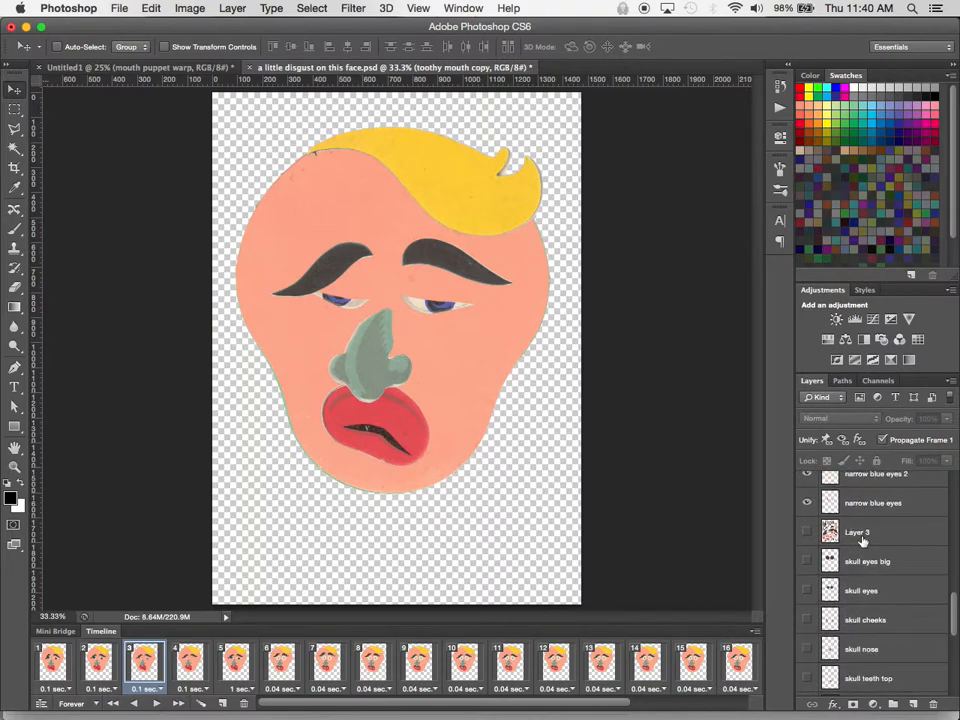
pyautogui.scroll(-5, 862, 541)
pyautogui.scroll(5, 862, 541)
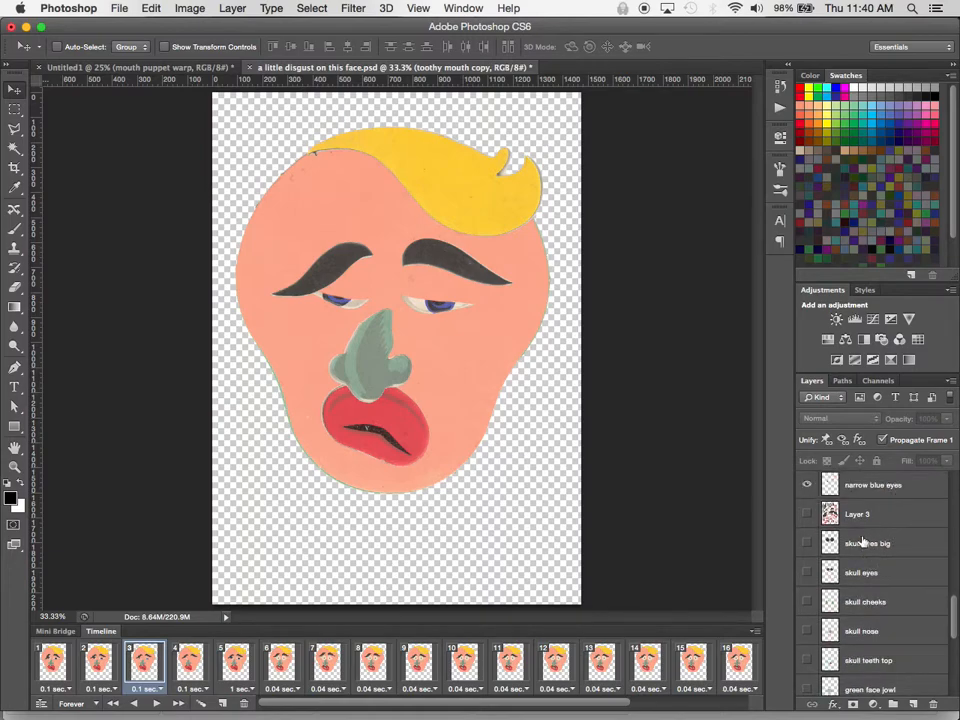
pyautogui.scroll(1, 863, 541)
pyautogui.click(866, 499)
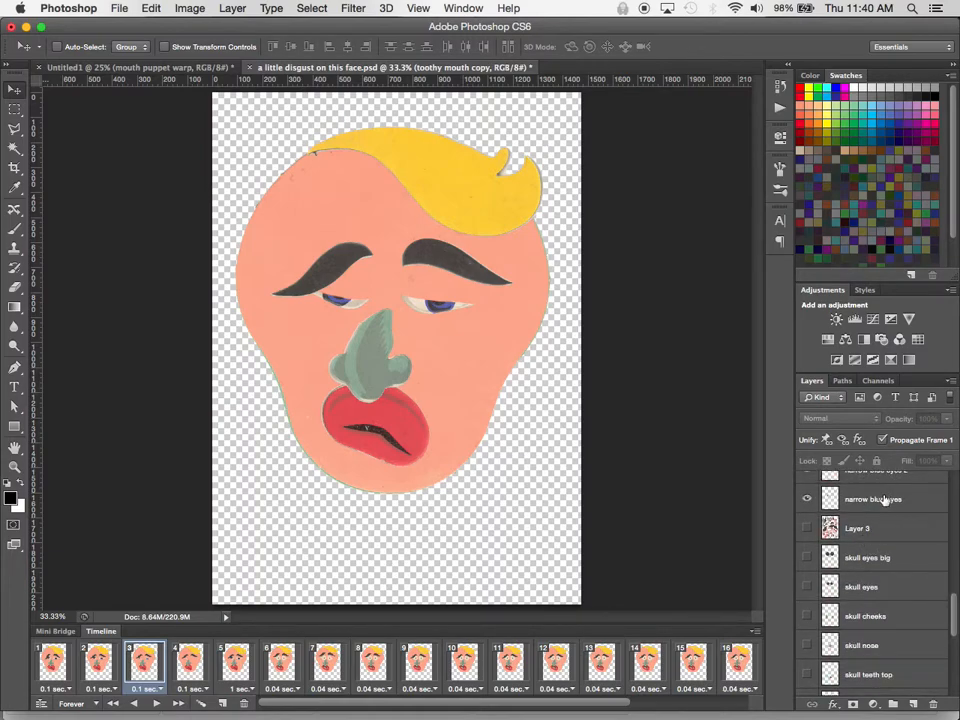
# - Toggle the narrow blue eyes and narrow blue eyes 2 layers off and on in frame 3 to see what each contributes
pyautogui.scroll(3, 884, 553)
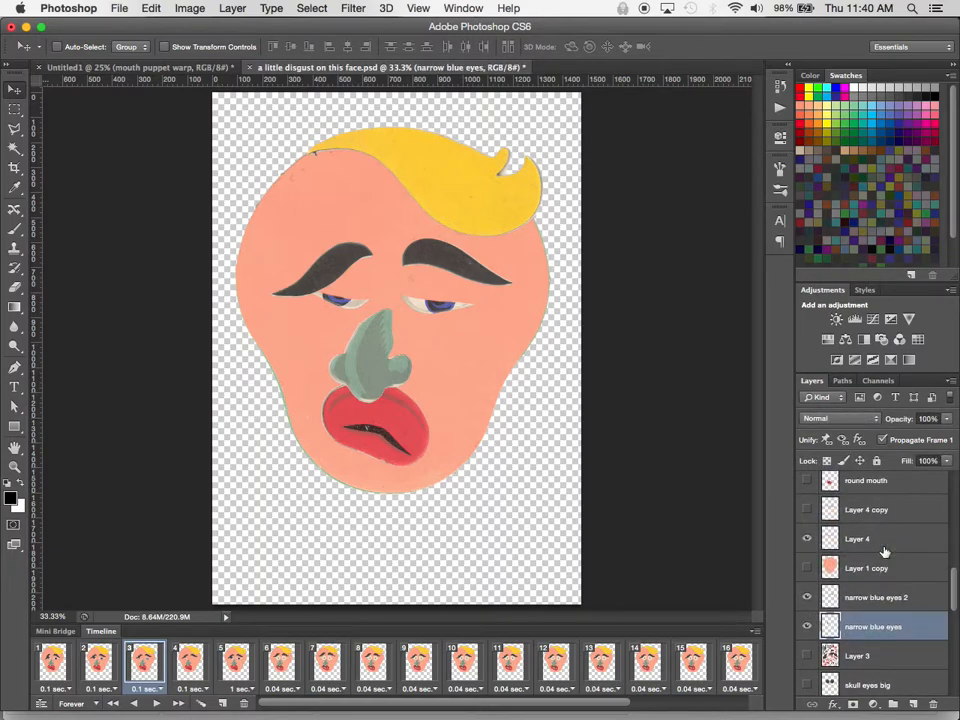
pyautogui.click(882, 600)
pyautogui.click(807, 626)
pyautogui.click(807, 626)
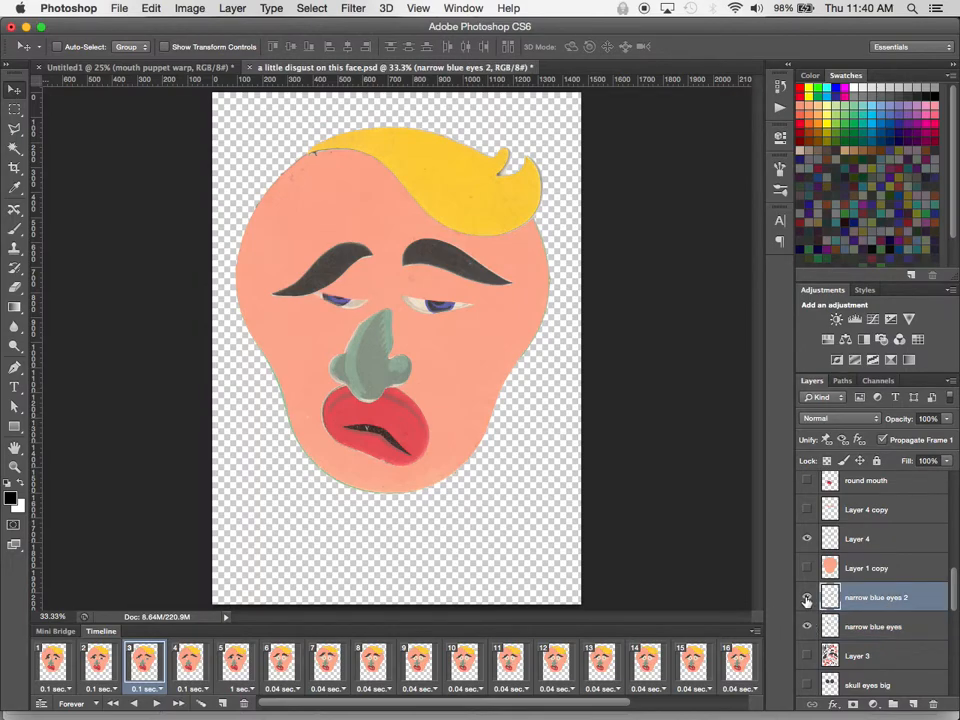
pyautogui.click(807, 597)
pyautogui.click(807, 597)
# - Toggle Layer 4 copy off and on in frame 4 to see how it forms the closed eyelids
pyautogui.click(190, 661)
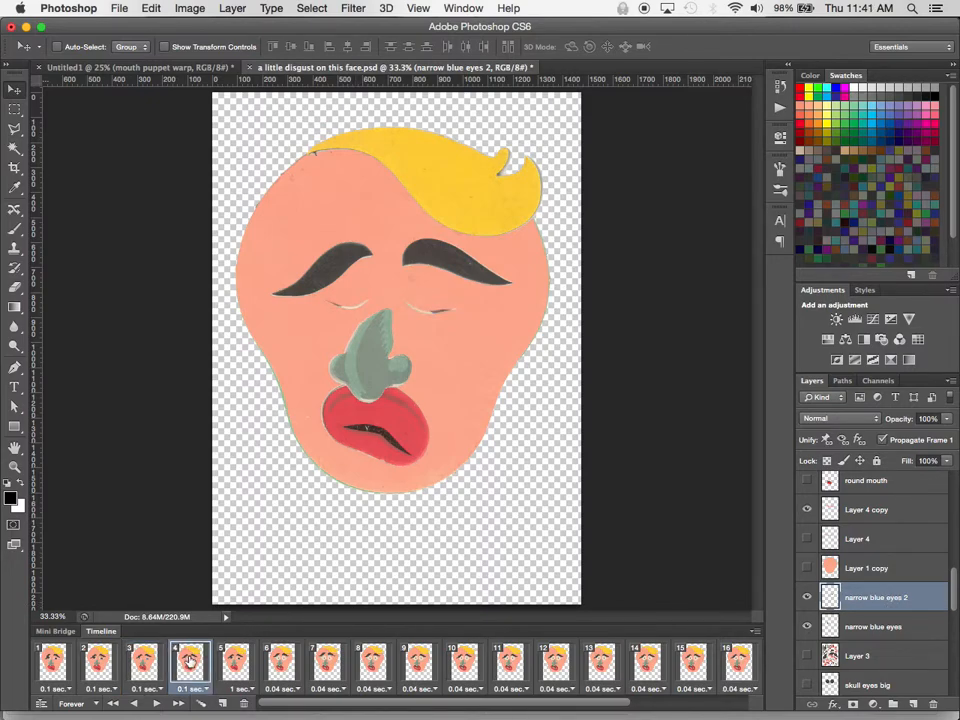
pyautogui.click(806, 509)
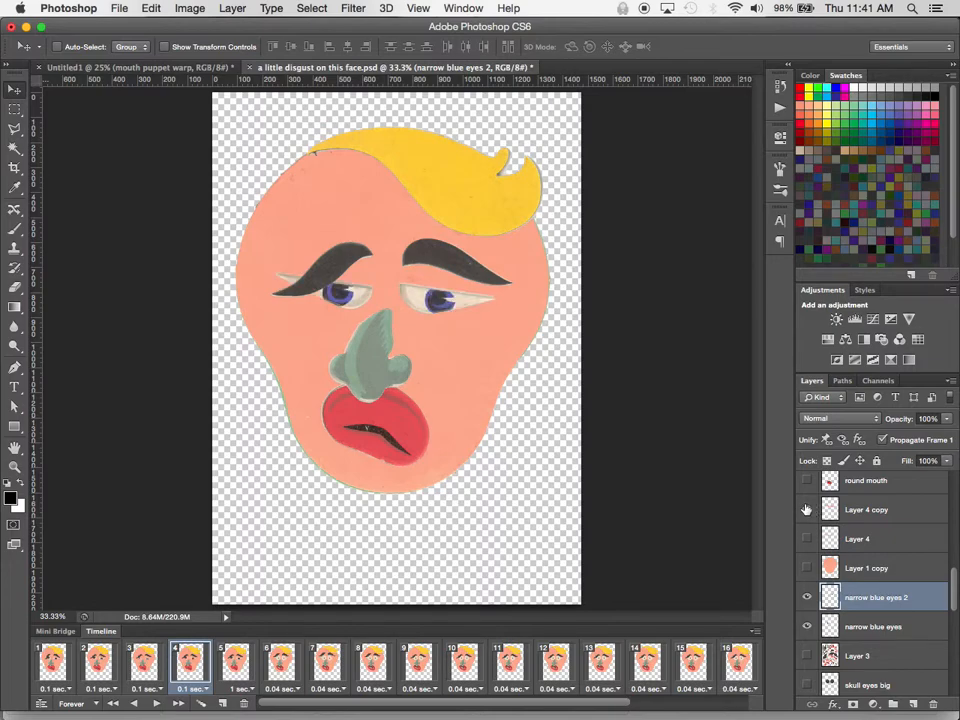
pyautogui.click(806, 509)
pyautogui.click(855, 511)
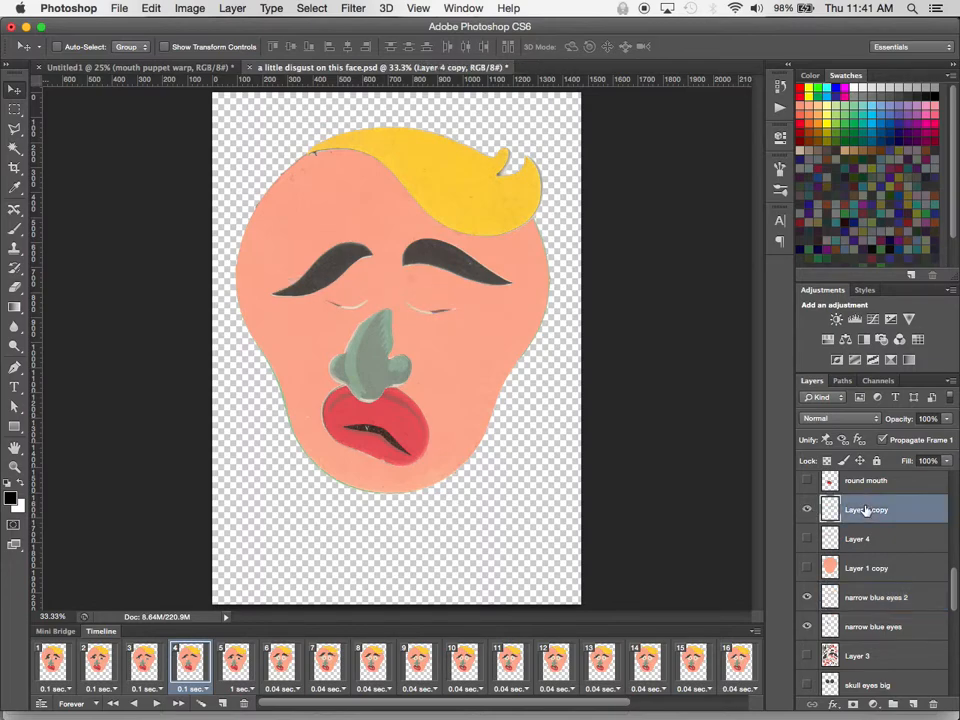
pyautogui.click(806, 510)
pyautogui.click(806, 510)
# - Play and stop the animation, then inspect the eye, brow and mouth changes frame by frame from 11 back to 5
pyautogui.press('space')
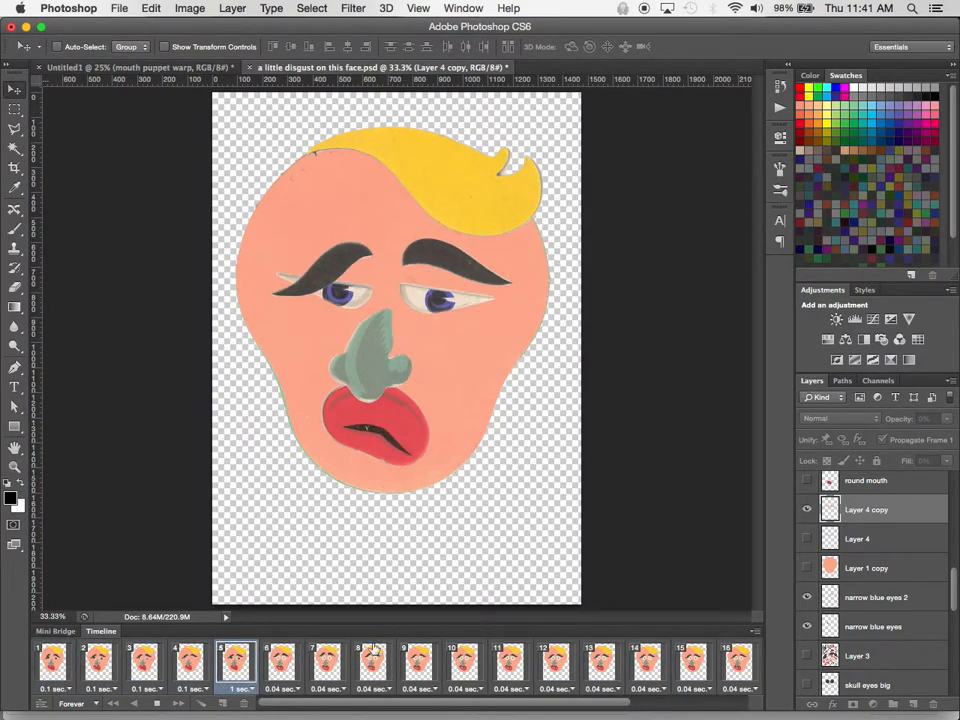
pyautogui.press('space')
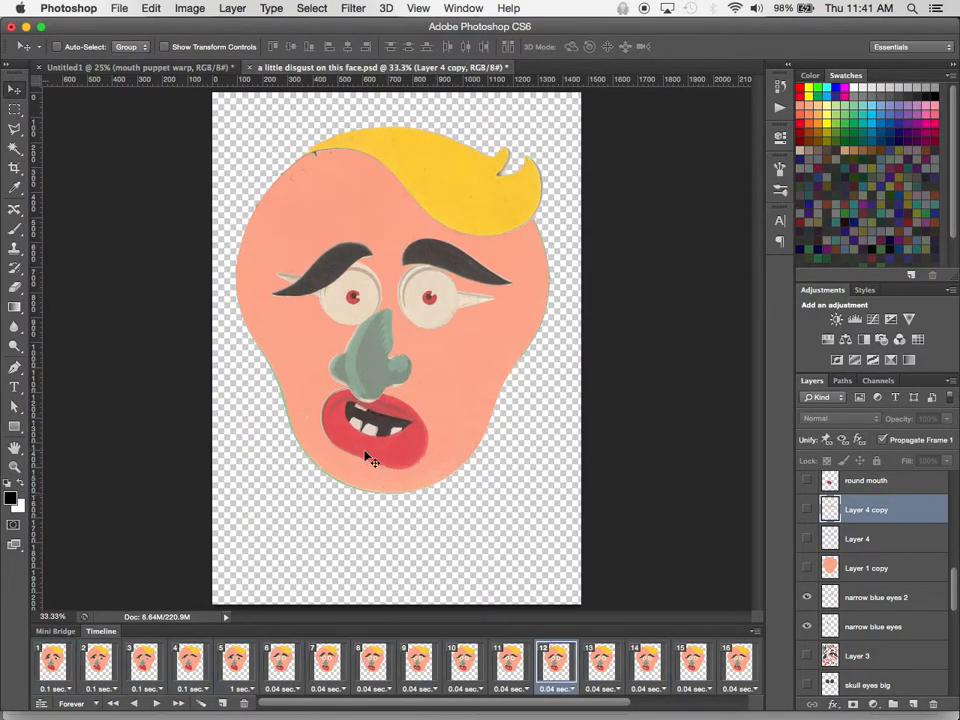
pyautogui.click(509, 680)
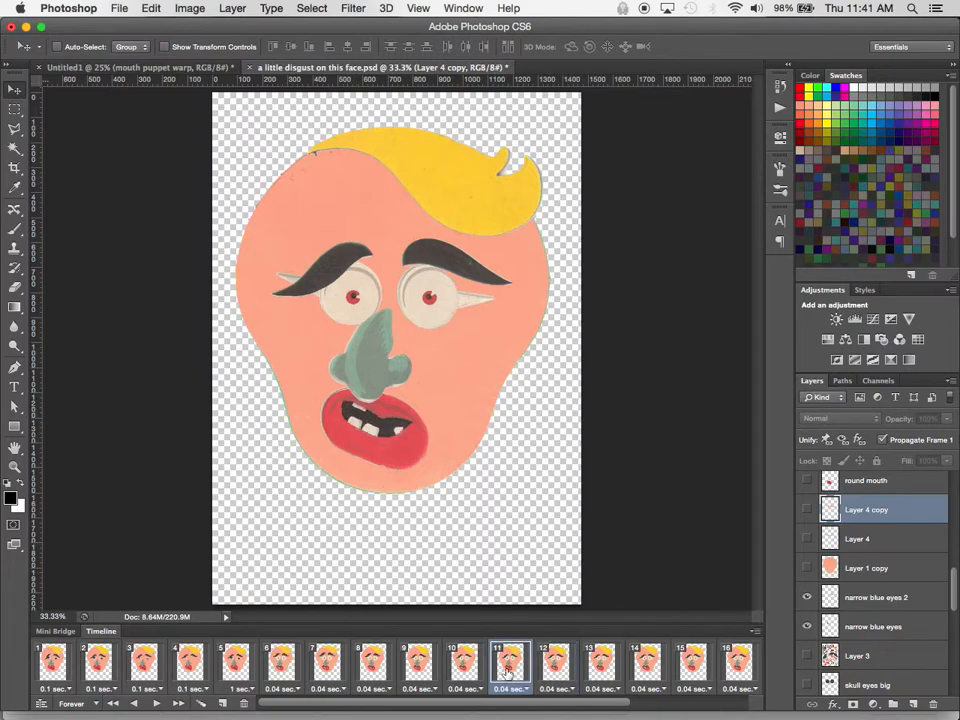
pyautogui.click(450, 675)
pyautogui.click(424, 672)
pyautogui.click(375, 672)
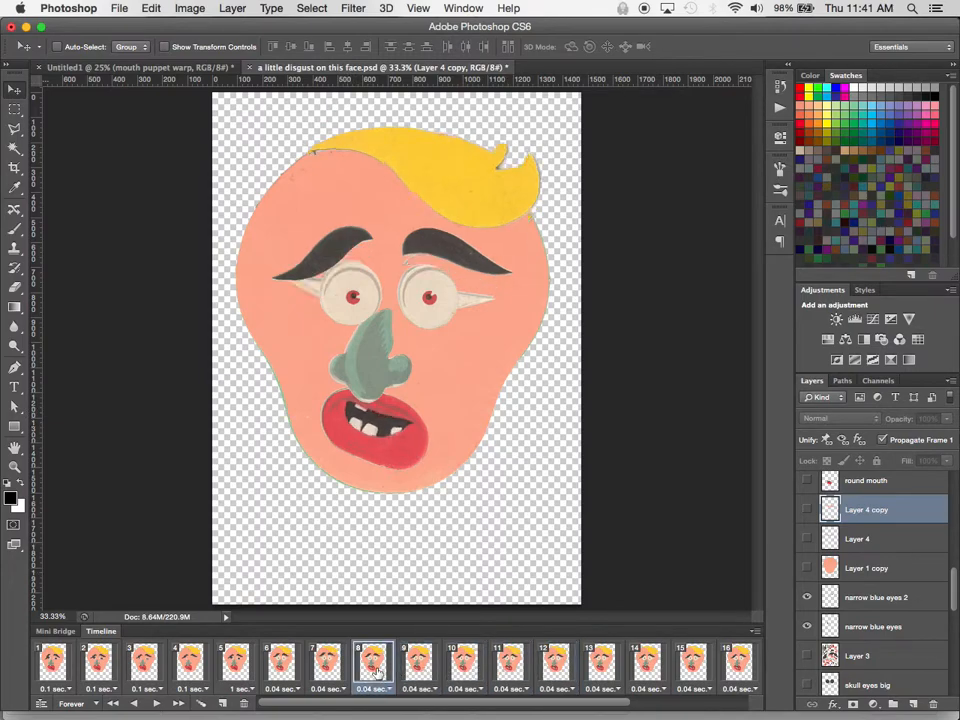
pyautogui.click(335, 670)
pyautogui.click(282, 670)
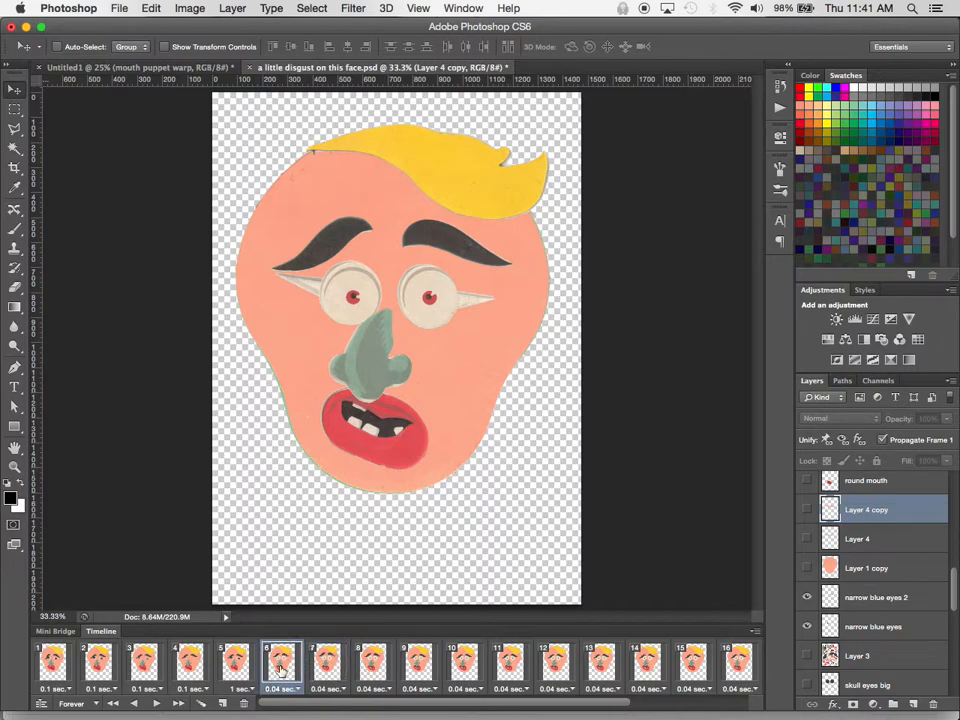
pyautogui.click(235, 670)
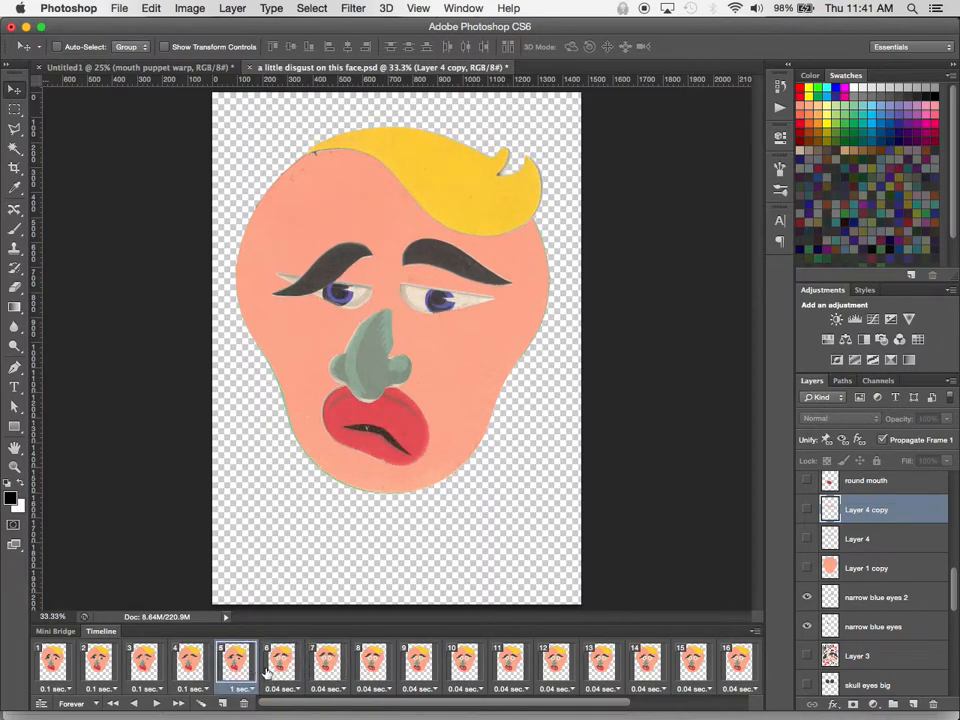
# - Compare frames 5 and 6 for the switch from narrow to round eyes, and replay the animation to check the transition
pyautogui.click(278, 673)
pyautogui.click(238, 672)
pyautogui.click(280, 675)
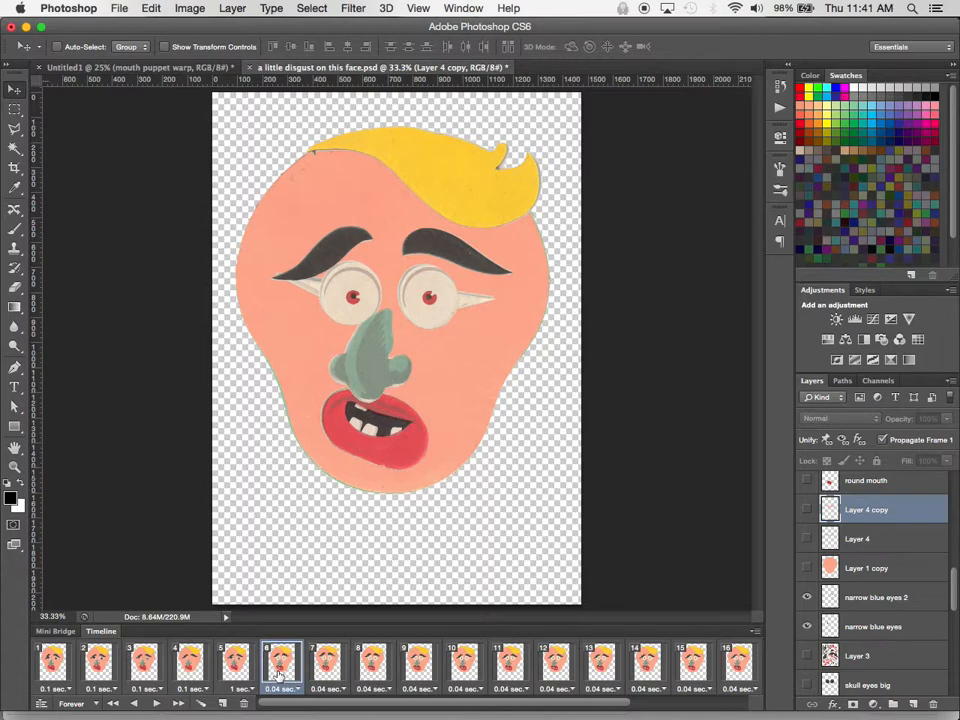
pyautogui.press('space')
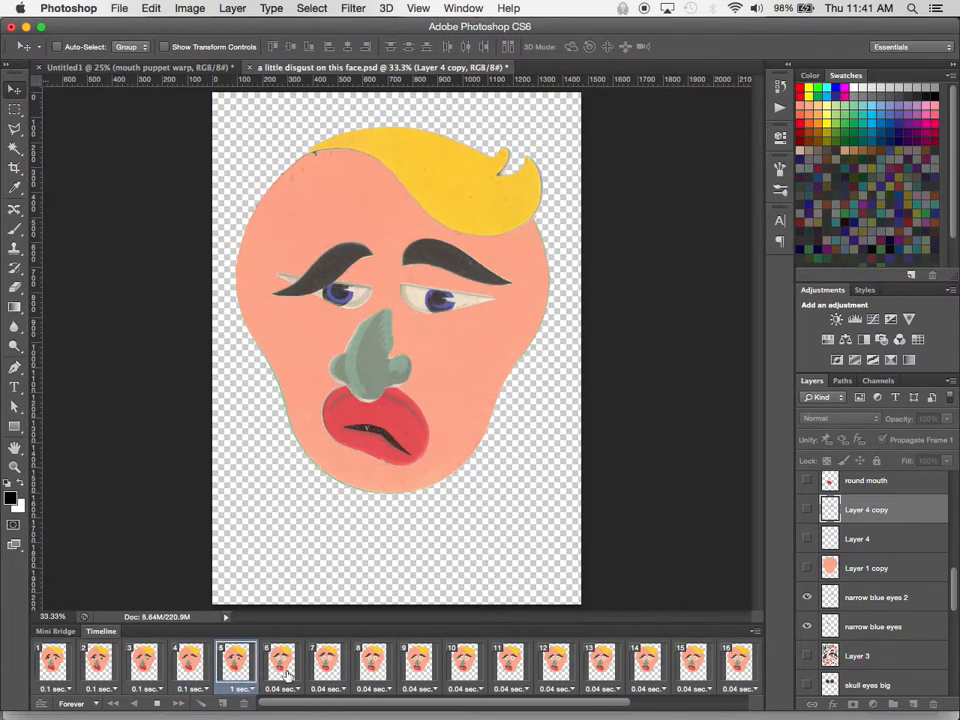
pyautogui.press('space')
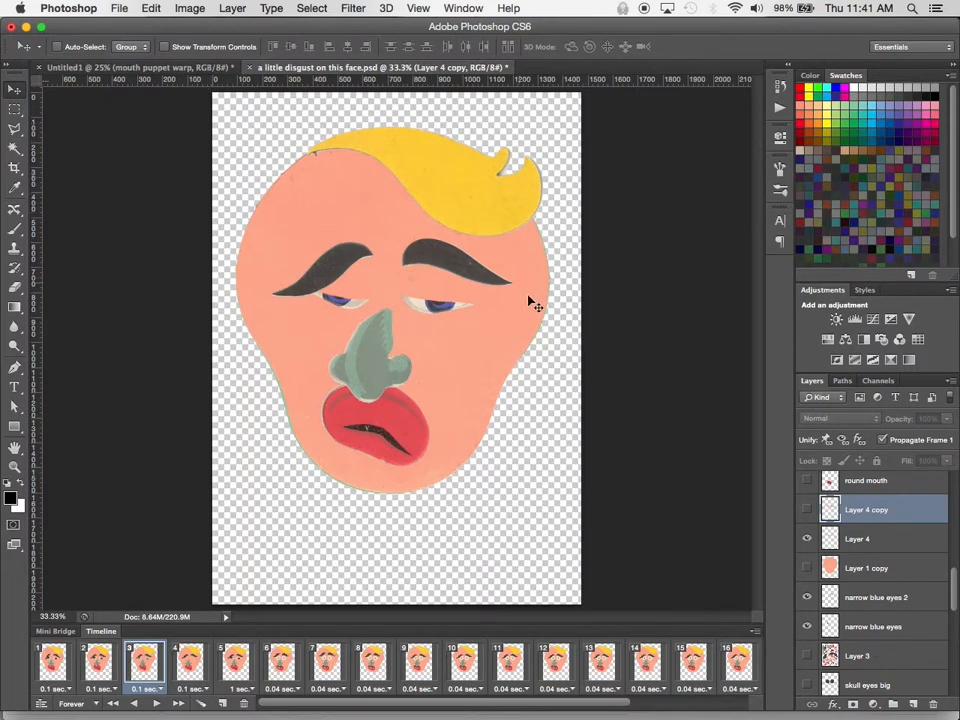
# - Check the document's current pixel dimensions in Image Size without changing them
pyautogui.click(189, 8)
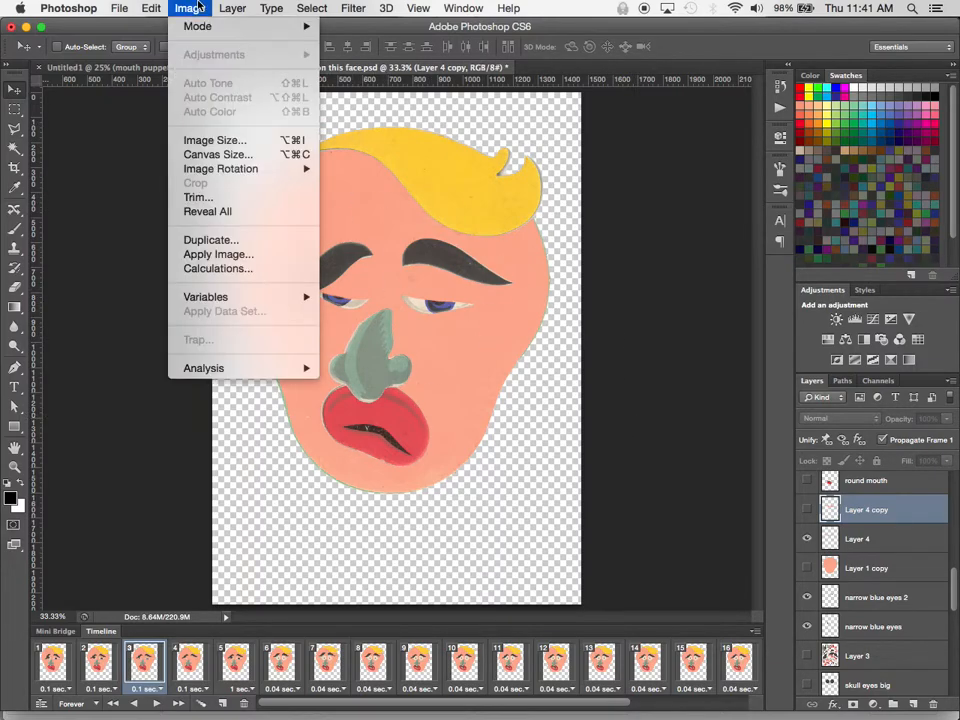
pyautogui.click(214, 140)
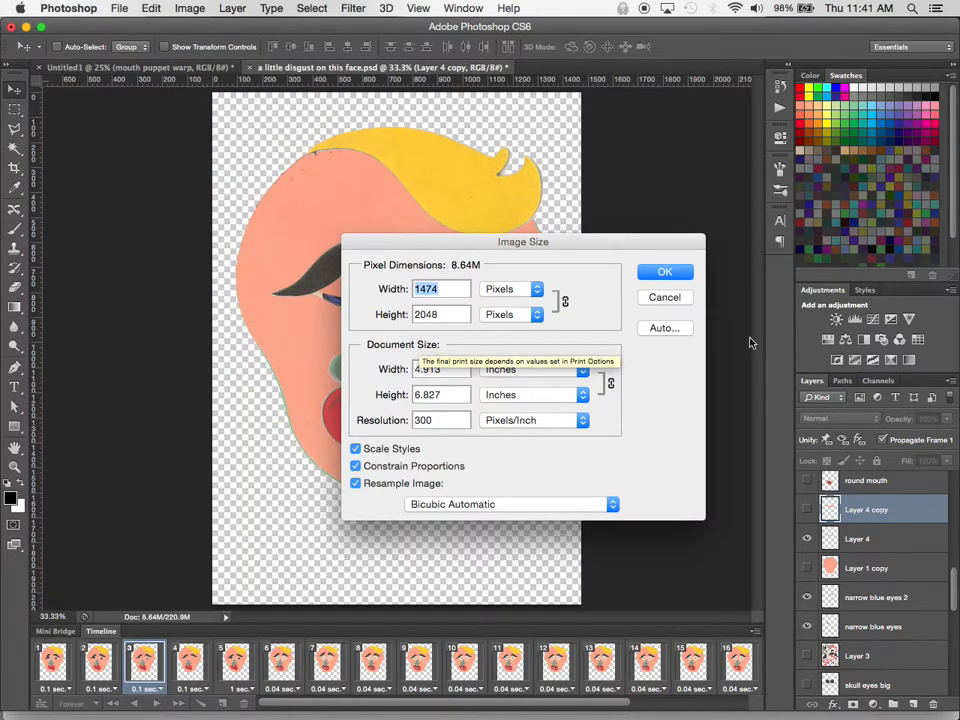
pyautogui.click(662, 299)
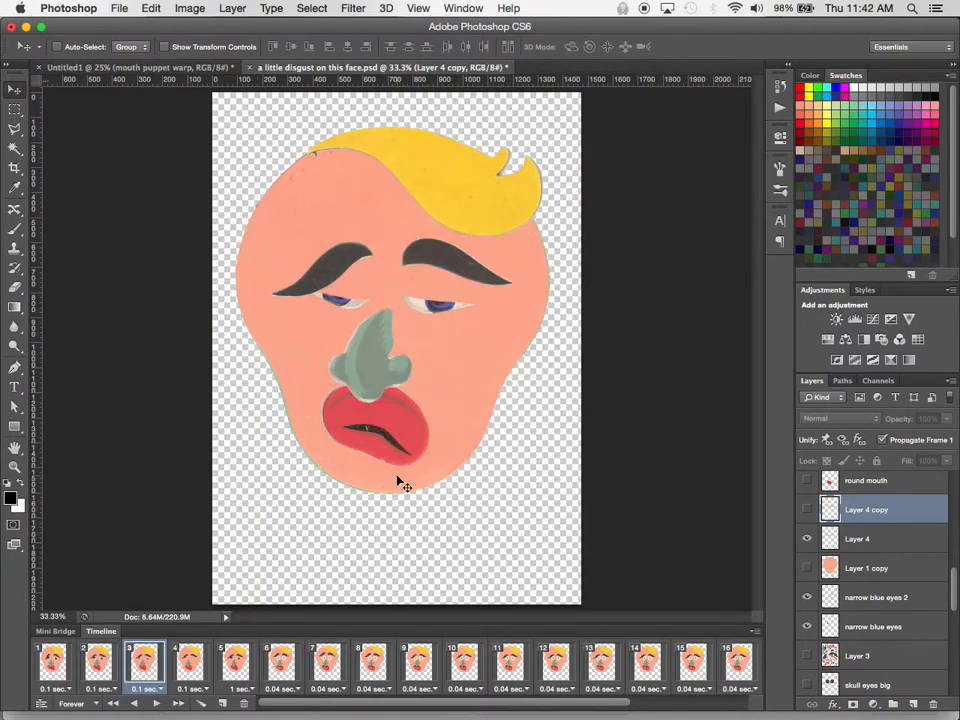
# - Crop the canvas closely around the face, trimming the empty margins on all four sides, and play the cropped animation
pyautogui.click(14, 170)
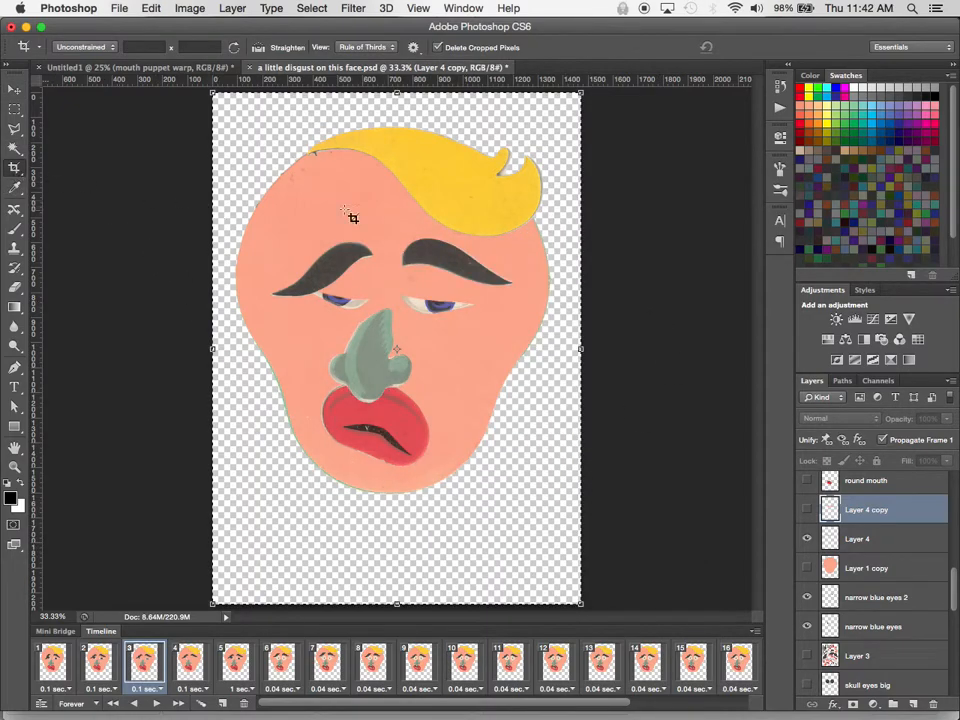
pyautogui.moveTo(397, 91); pyautogui.dragTo(397, 122)
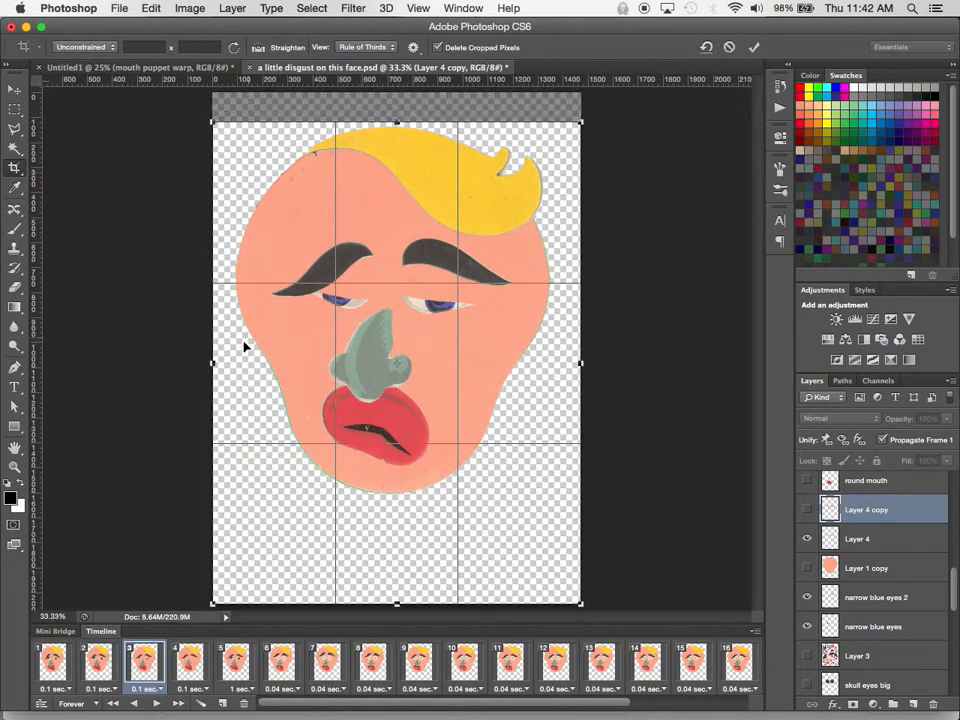
pyautogui.moveTo(212, 363); pyautogui.dragTo(231, 363)
pyautogui.moveTo(582, 362); pyautogui.dragTo(555, 362)
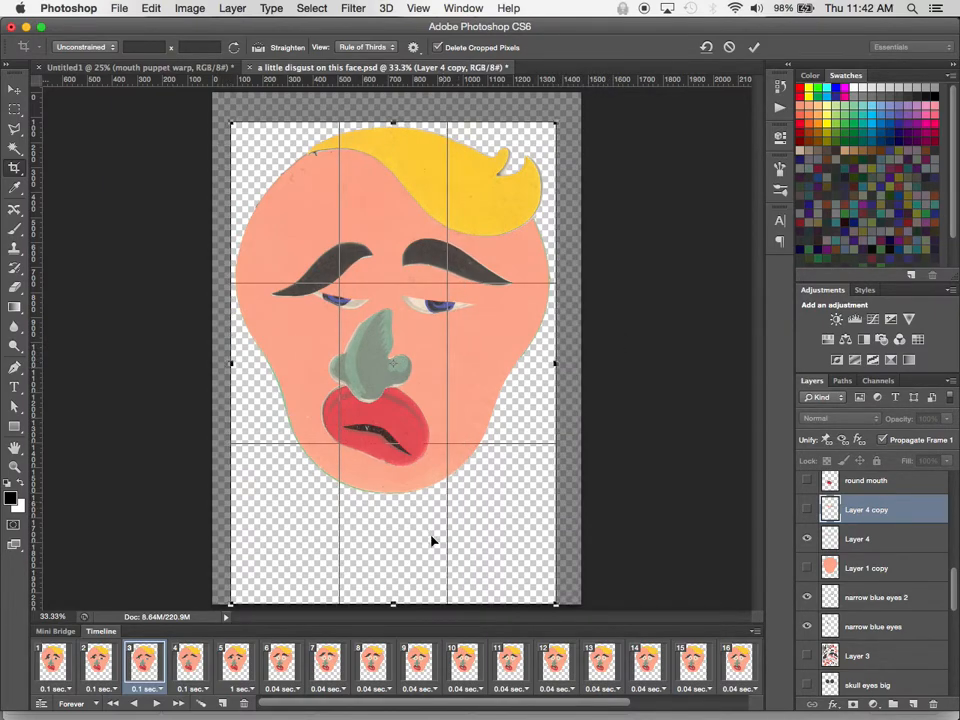
pyautogui.moveTo(390, 603); pyautogui.dragTo(401, 497)
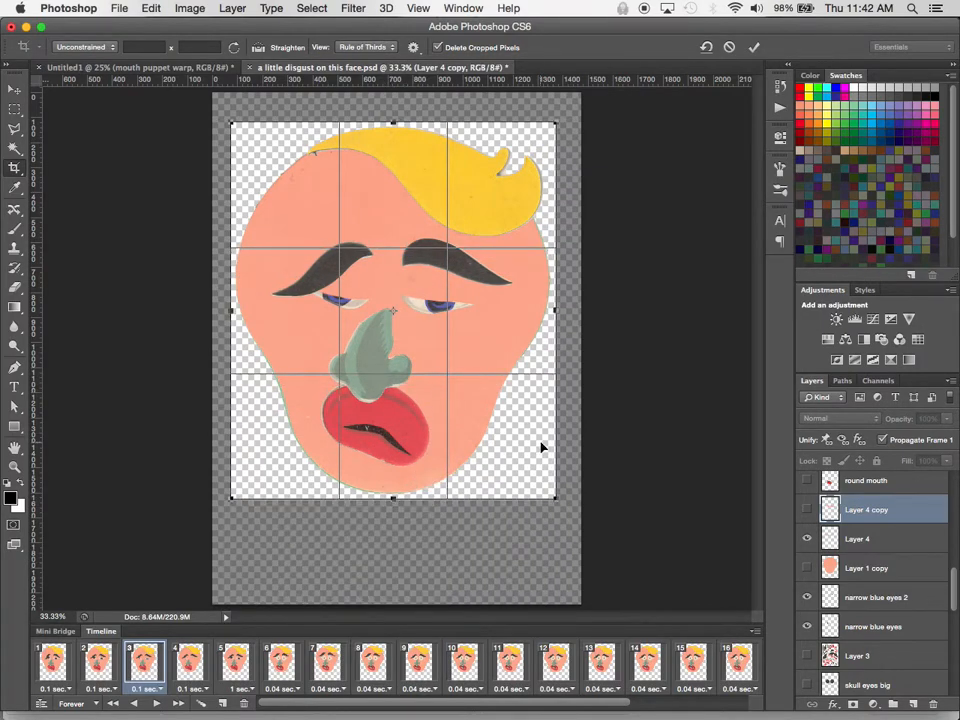
pyautogui.press('Return')
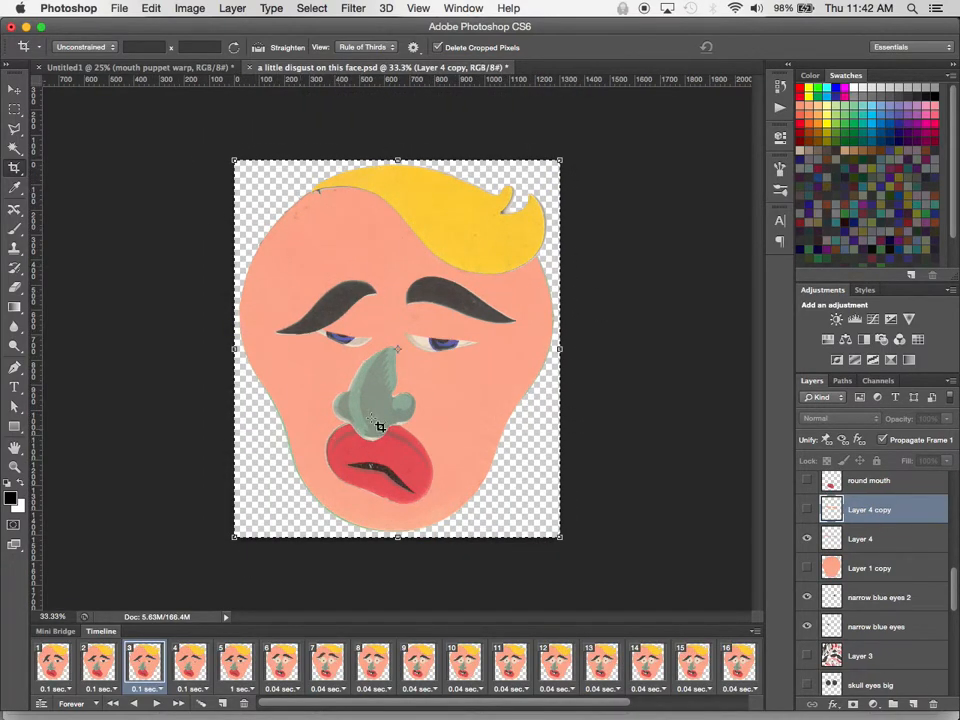
pyautogui.press('space')
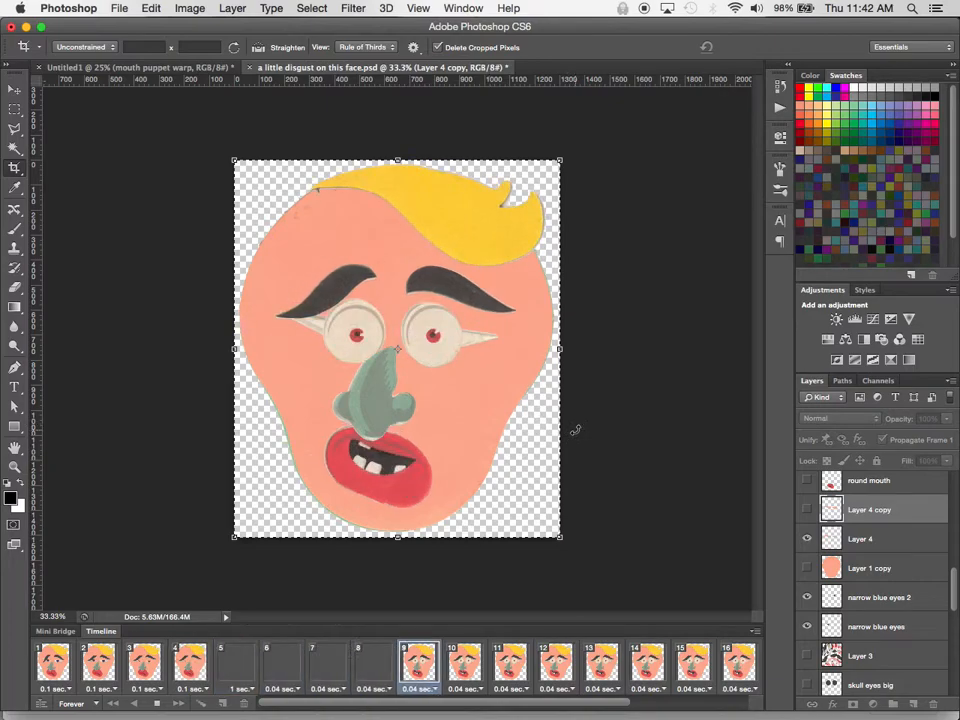
# - Resize the image to 500 pixels wide with constrained proportions
pyautogui.click(190, 9)
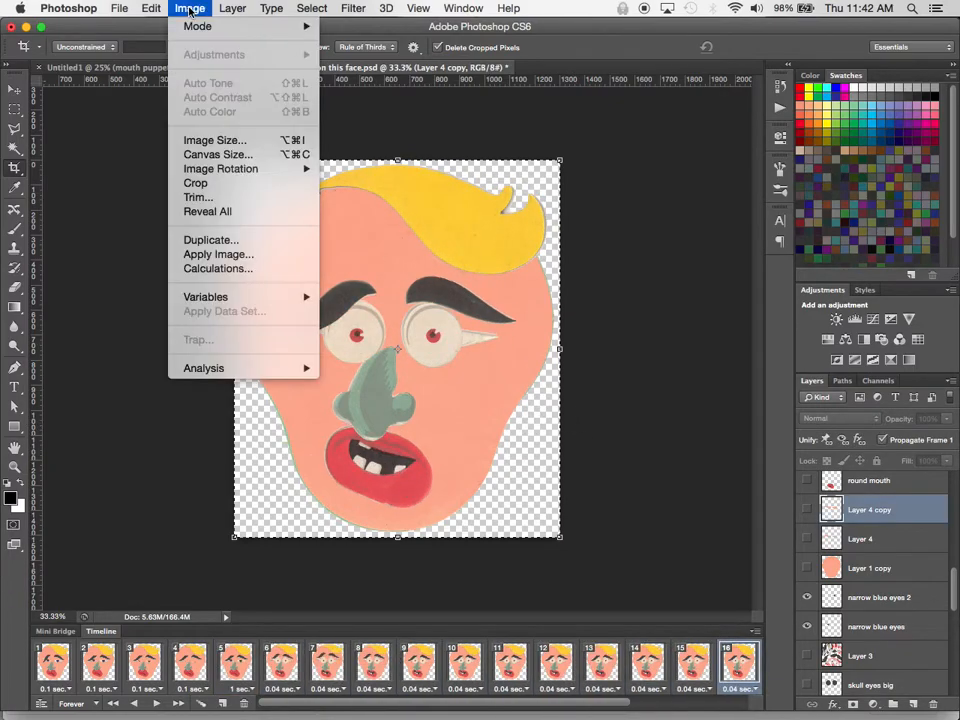
pyautogui.click(212, 140)
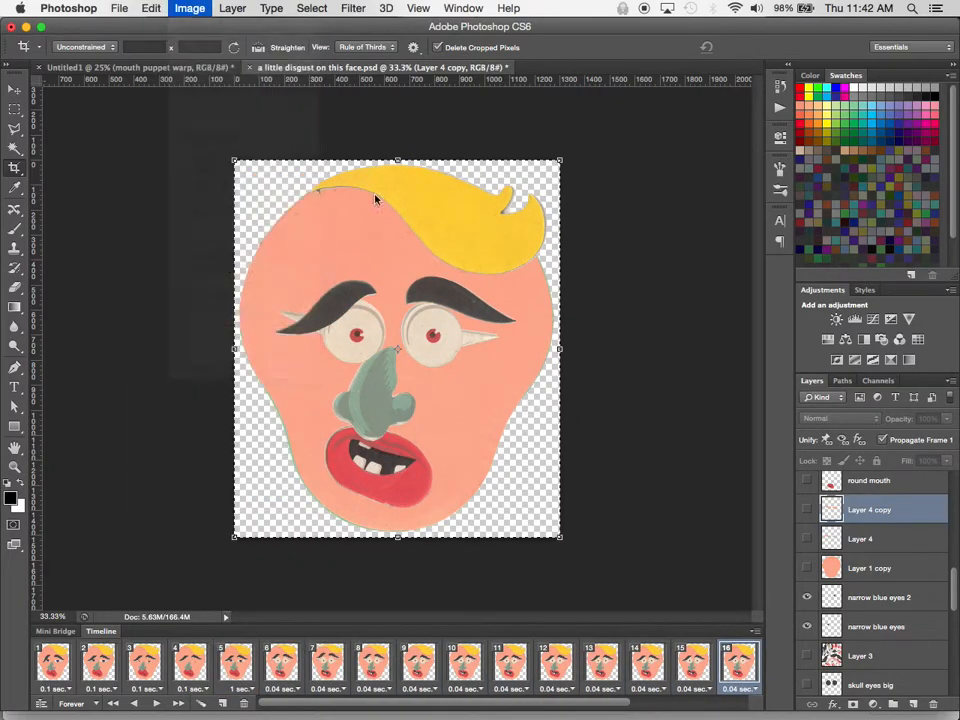
pyautogui.write('500')
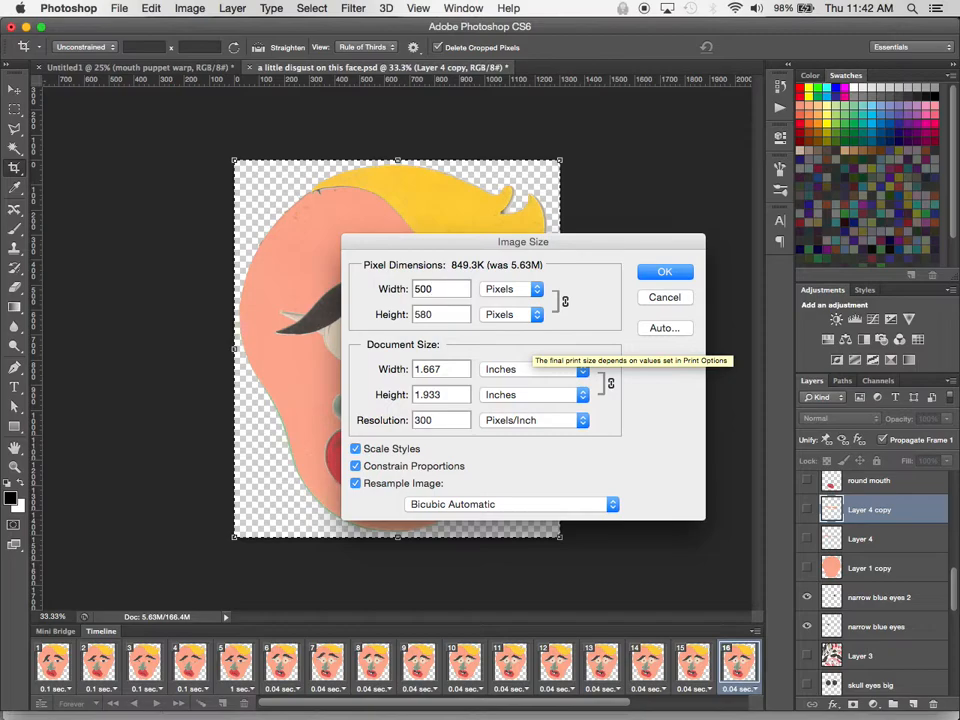
pyautogui.press('Return')
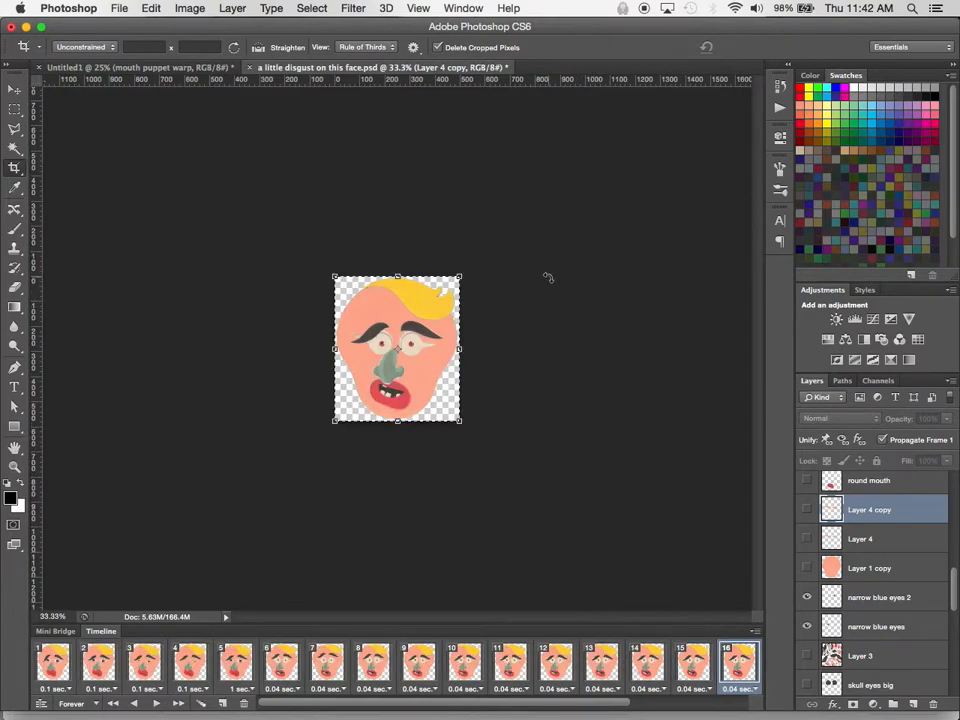
# - Start a Save for Web export of the animation as a GIF and choose the french face folder as its destination
pyautogui.click(116, 7)
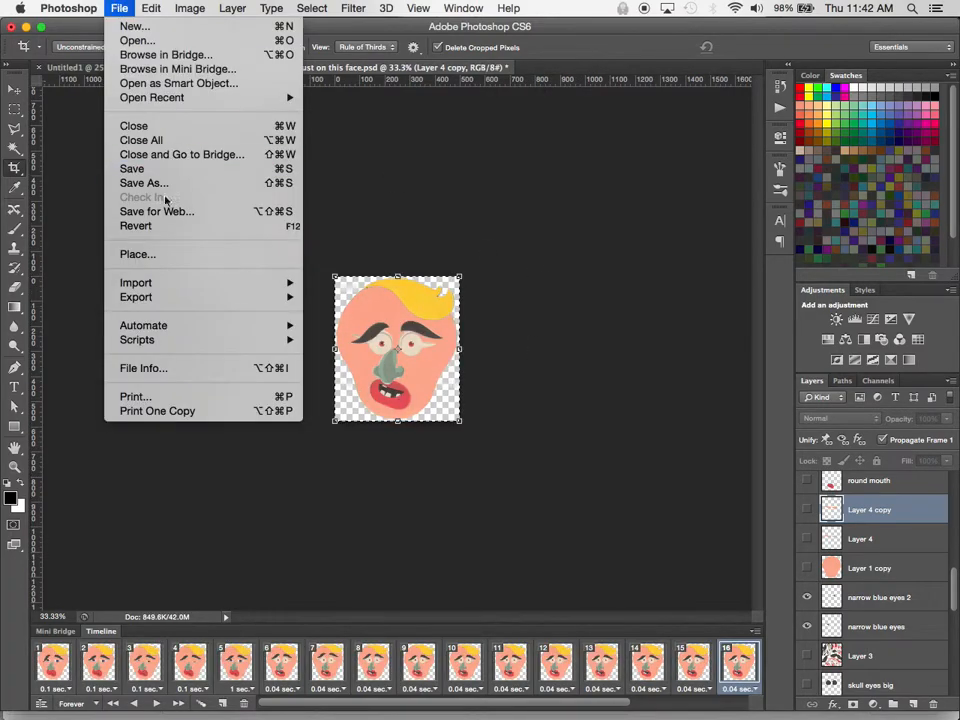
pyautogui.click(189, 215)
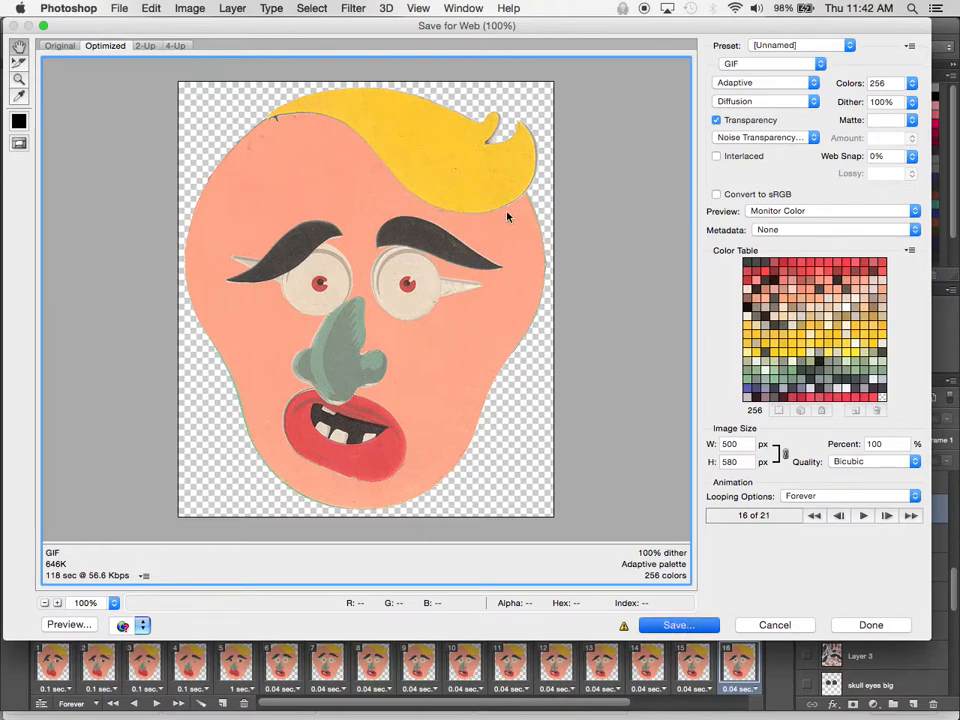
pyautogui.press('Return')
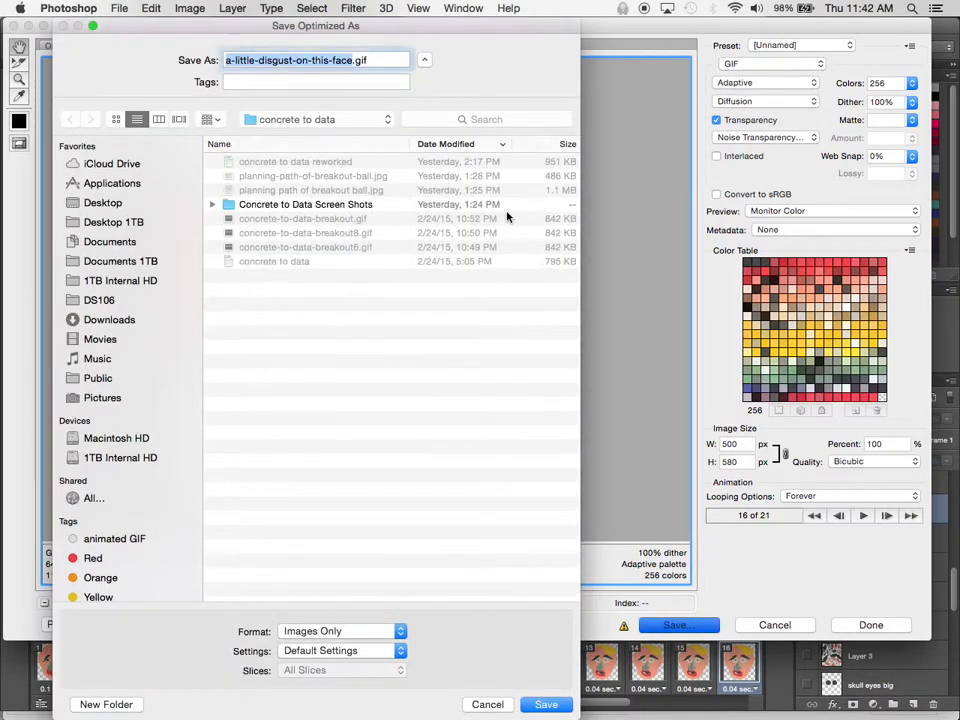
pyautogui.click(350, 121)
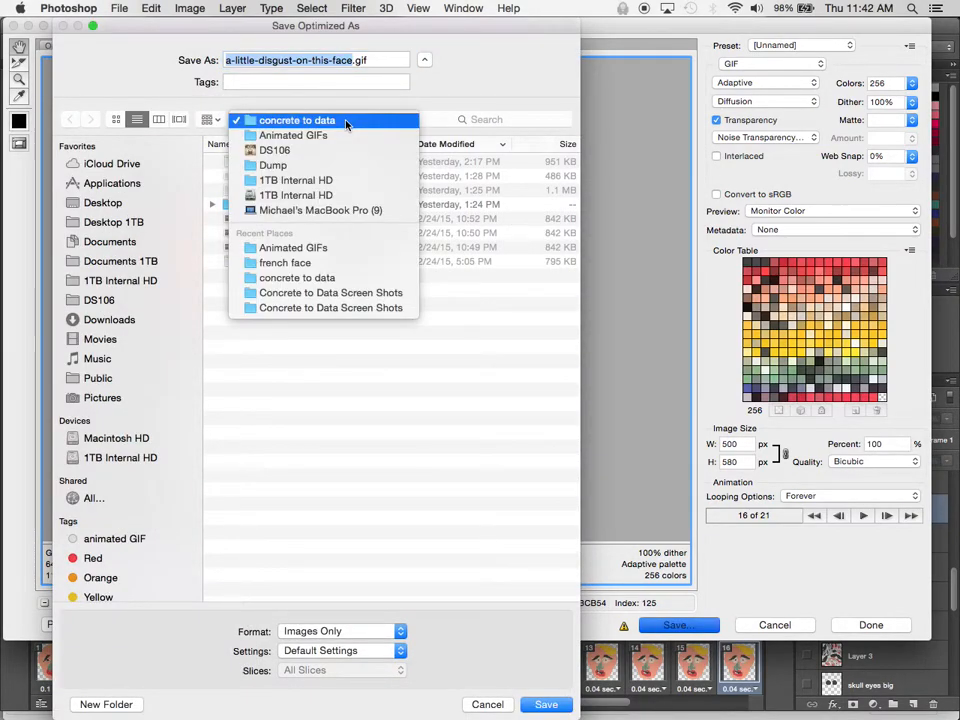
pyautogui.click(332, 264)
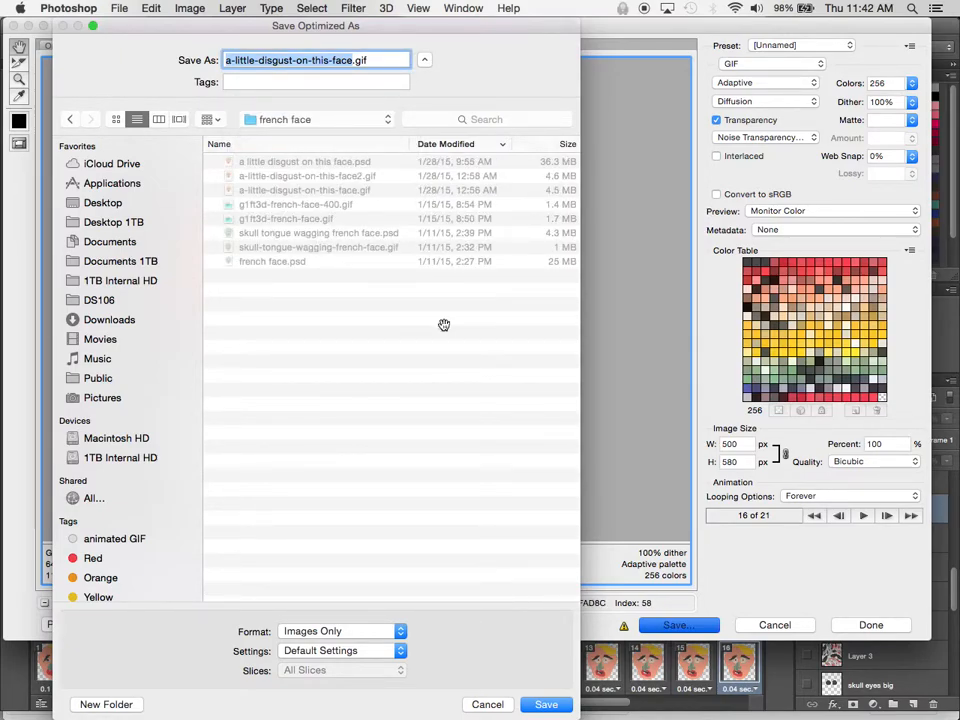
# - Name the exported GIF a-little-disgust-on-this-face500.gif and save it
pyautogui.press('Right')
pyautogui.write('3')
pyautogui.press('BackSpace')
pyautogui.write('500')
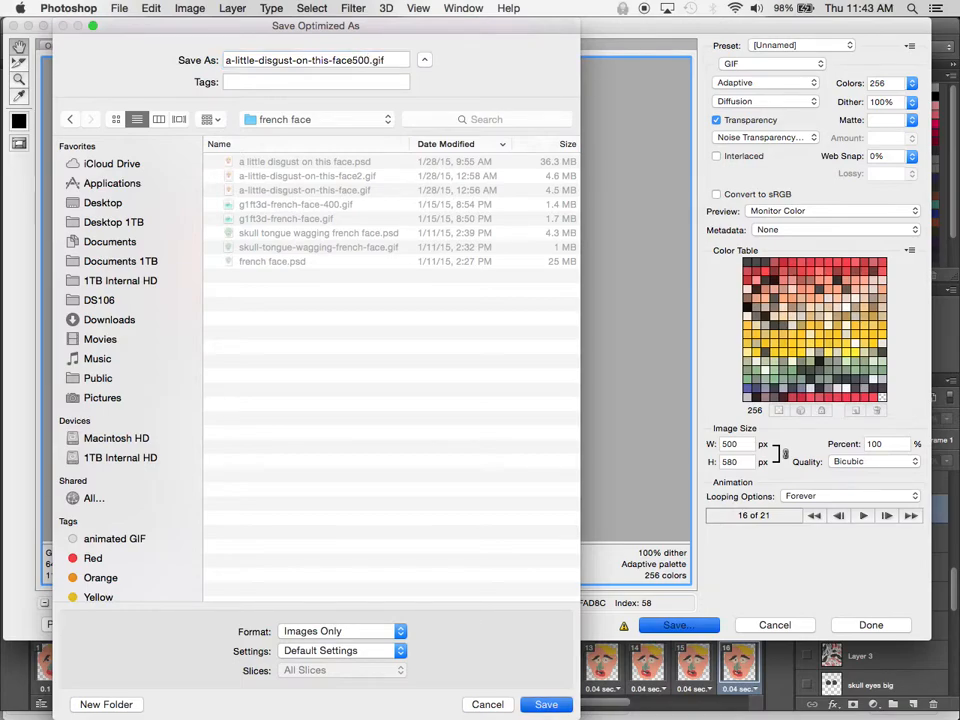
pyautogui.press('Return')
# - Switch to Chrome and open a-little-disgust-on-this-face500.gif from the french face folder in a new tab to watch the exported animation
pyautogui.press('super+Tab')
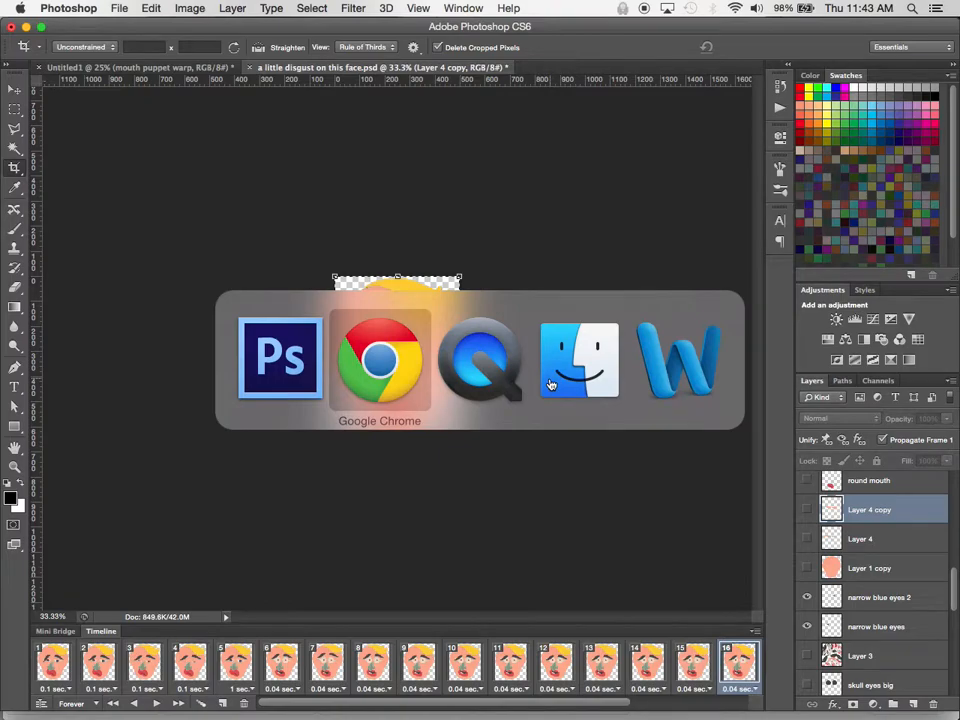
pyautogui.press('super+t')
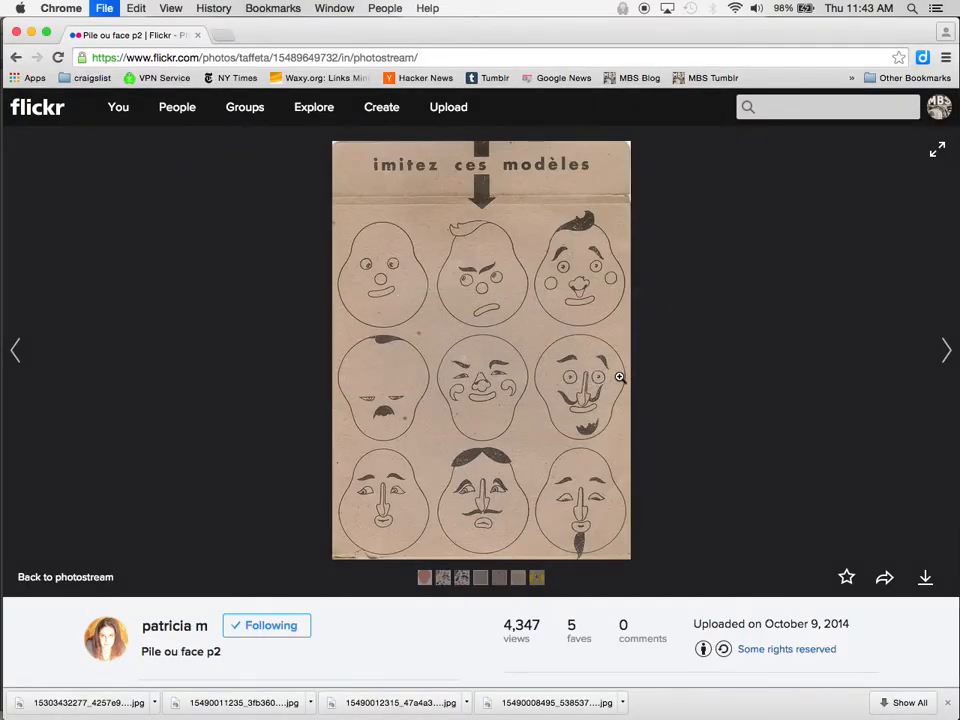
pyautogui.press('super+o')
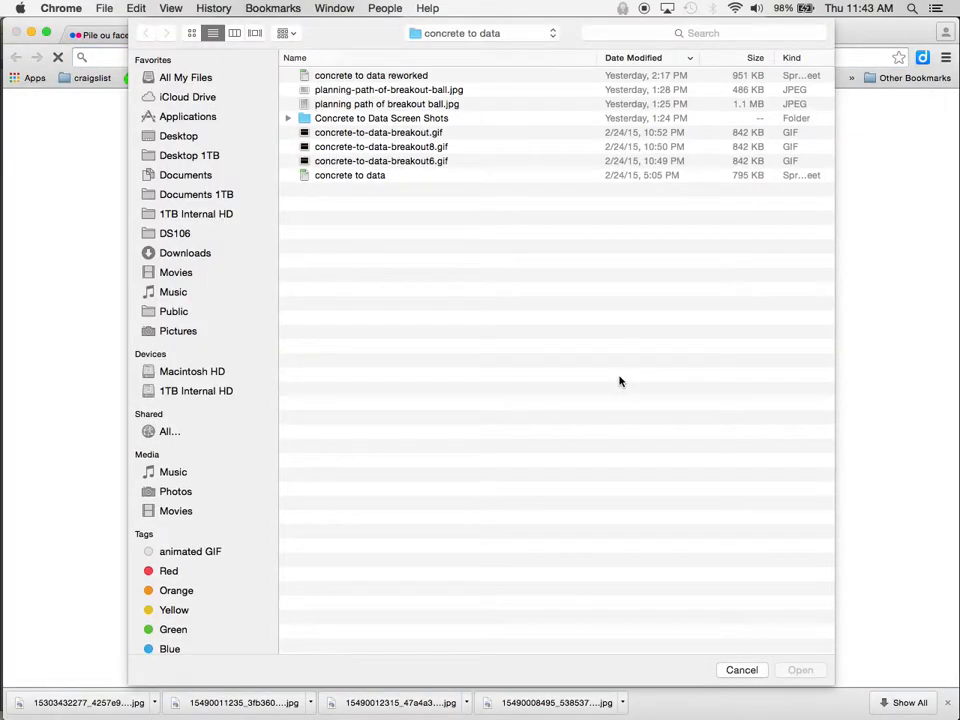
pyautogui.click(470, 33)
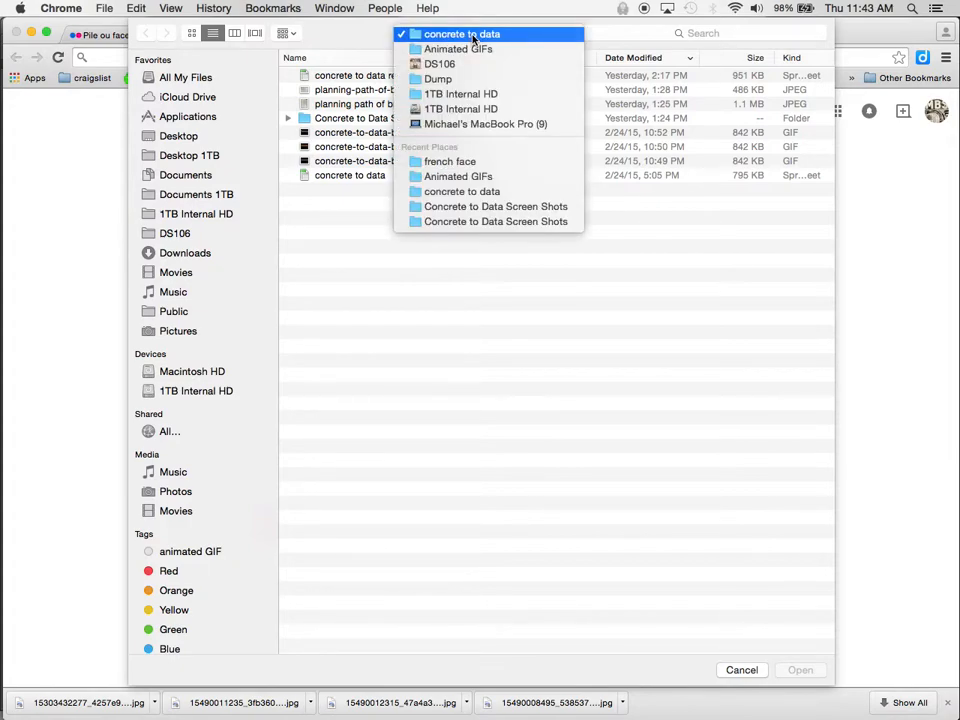
pyautogui.click(484, 159)
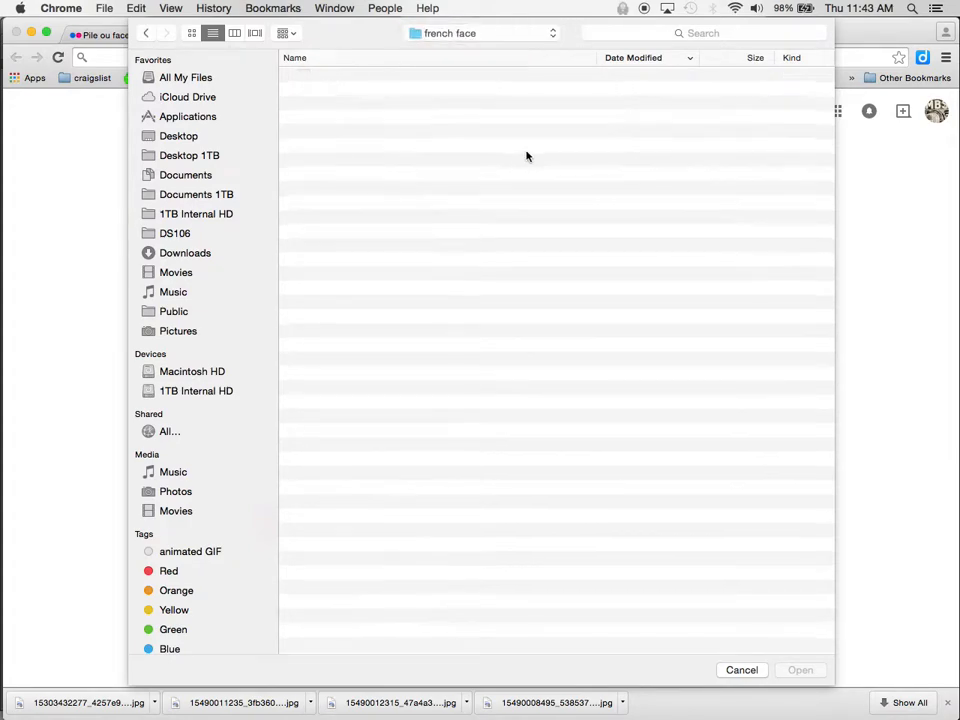
pyautogui.click(447, 77)
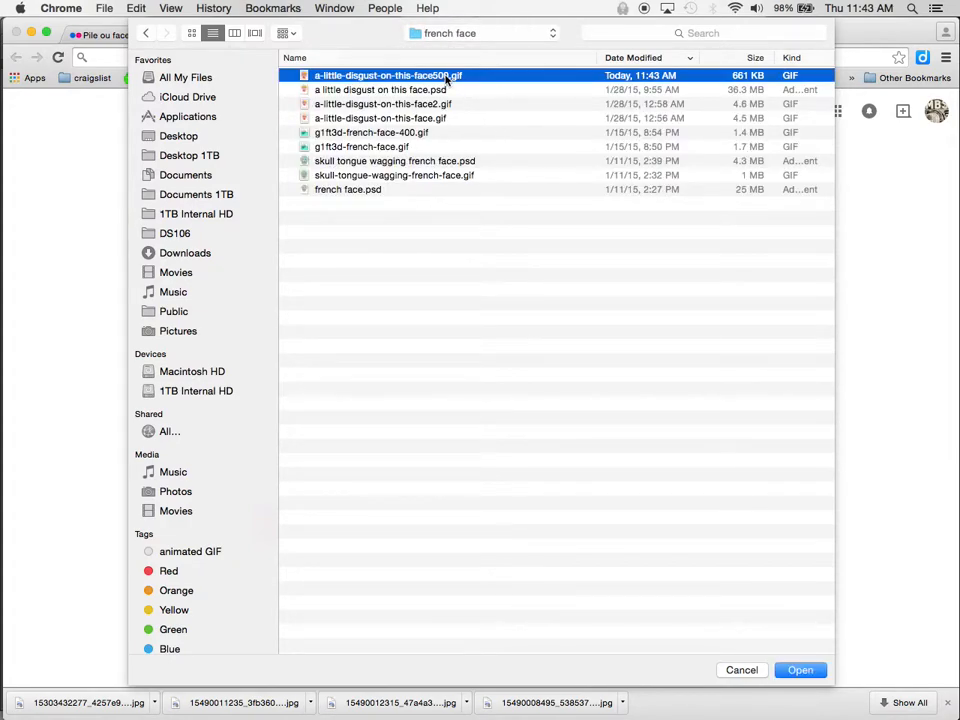
pyautogui.doubleClick(447, 77)
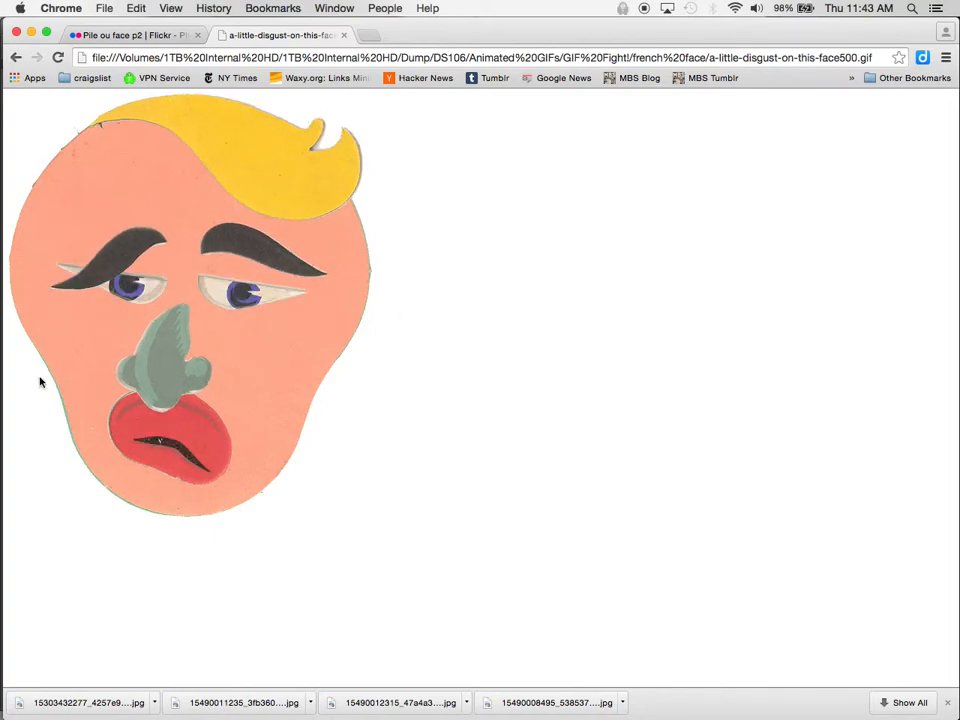
# - Return to Photoshop, play and stop the disgust face animation, and bring up the Untitled1 document with the green face
pyautogui.press('super+Tab')
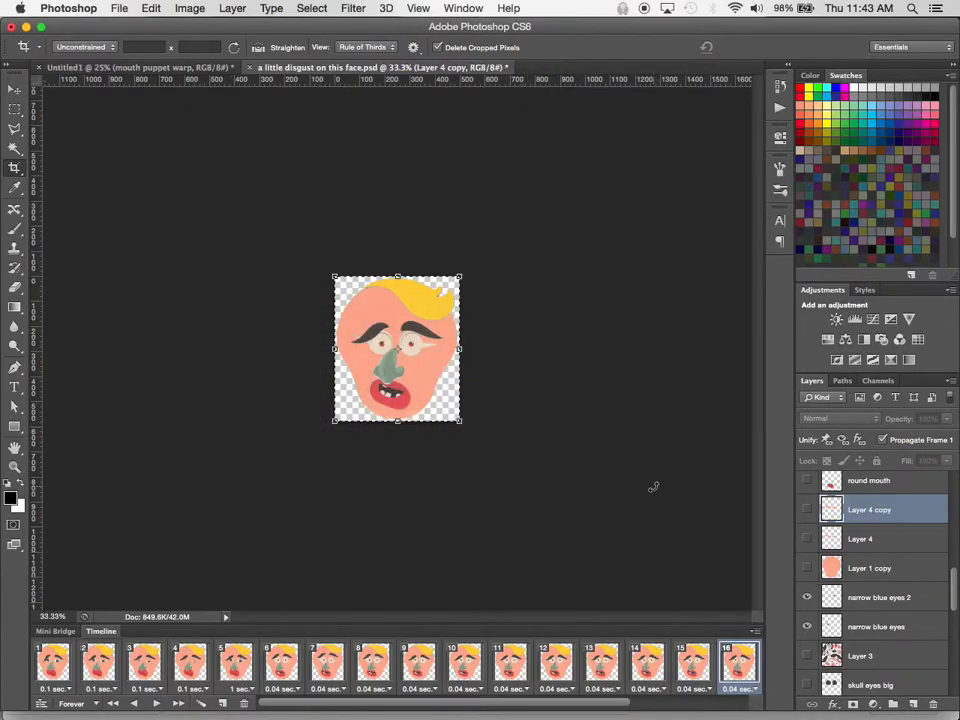
pyautogui.press('space')
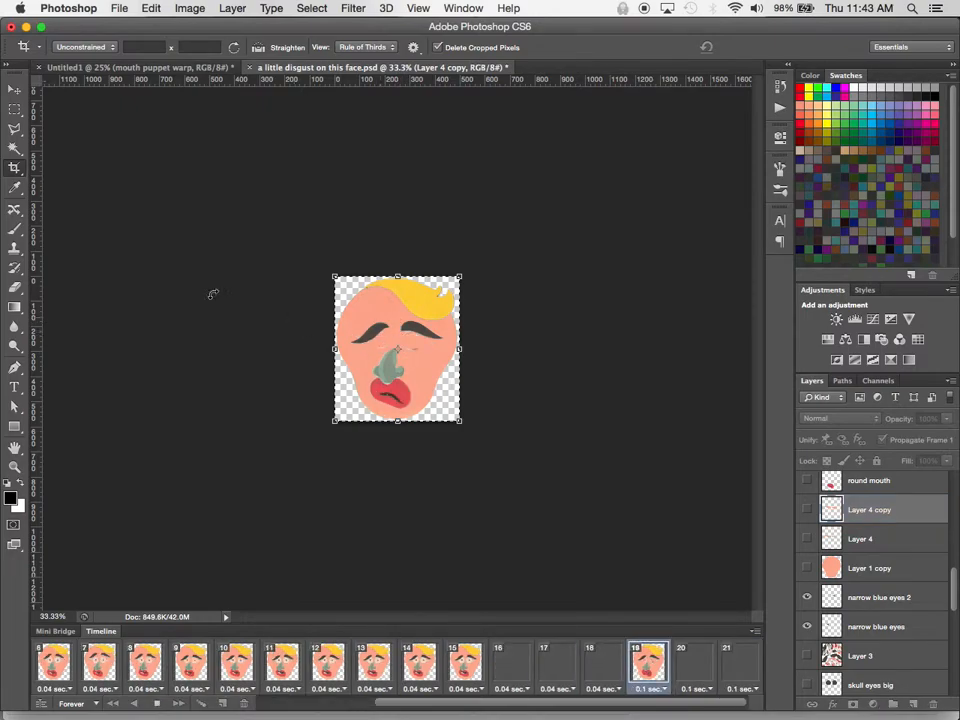
pyautogui.press('space')
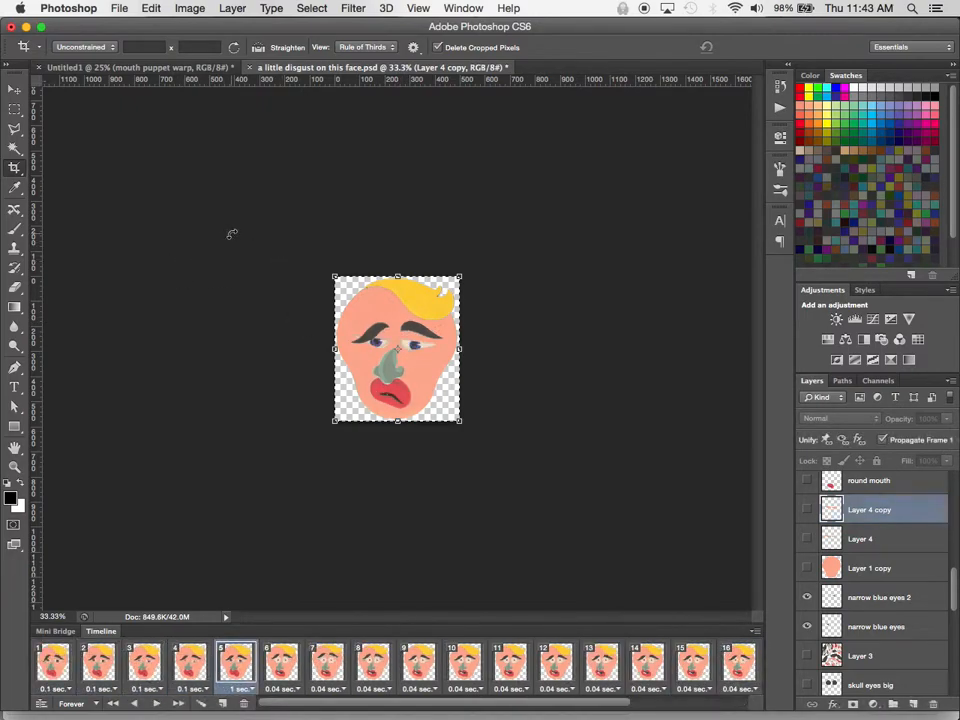
pyautogui.click(158, 67)
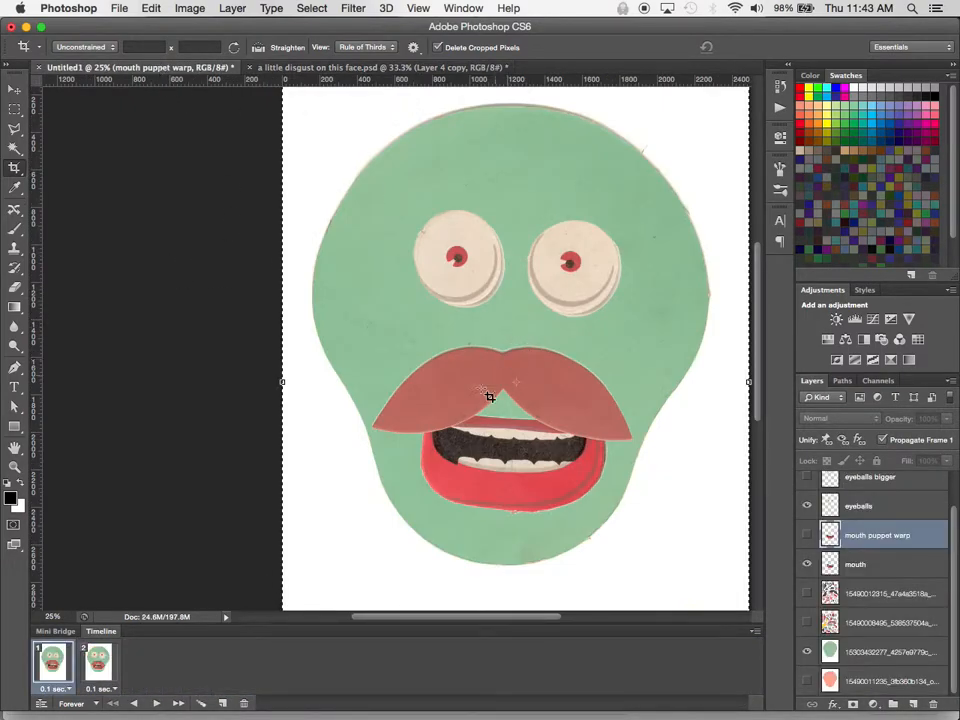